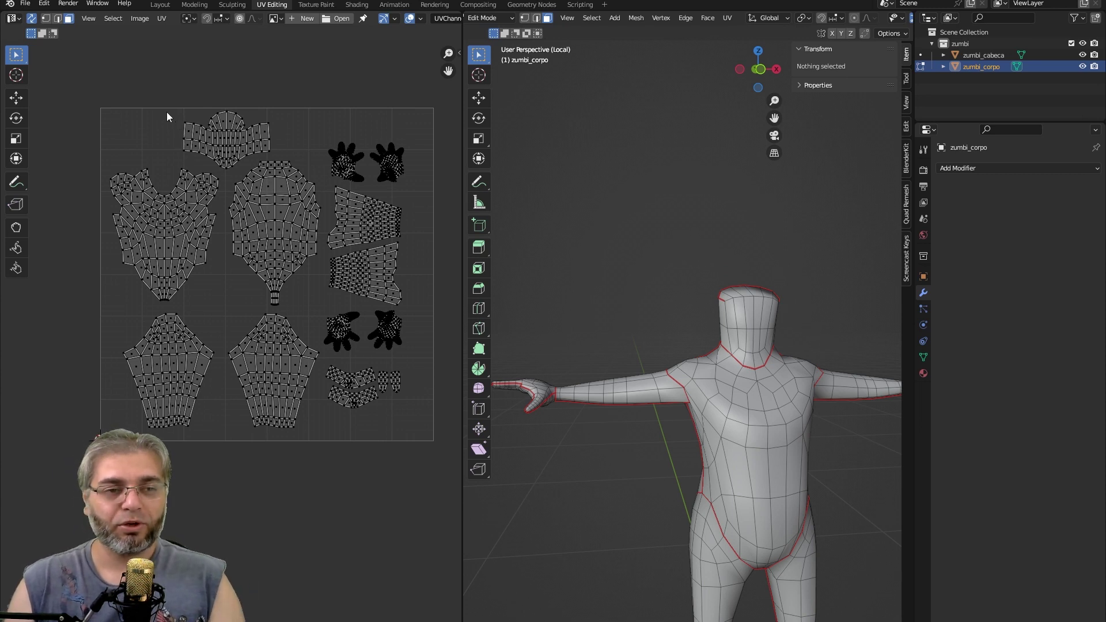
Reposition the small top UV island beside its neighbour and turn off UV Sync Selection.
left_click_drag(199, 153, 198, 154)
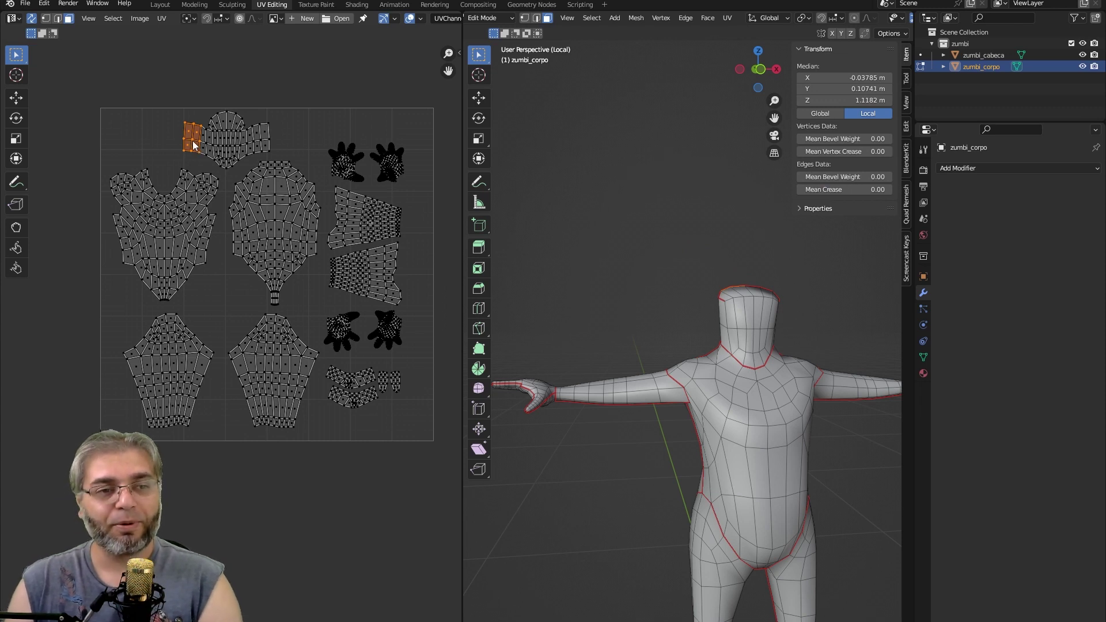
key("g")
left_click(174, 142)
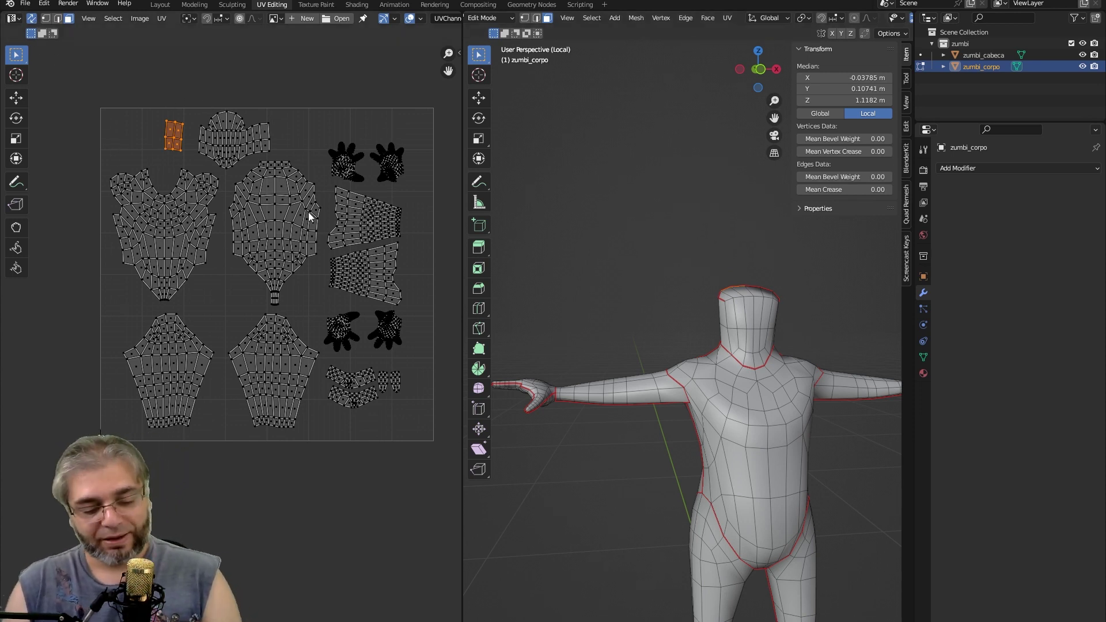
key("g")
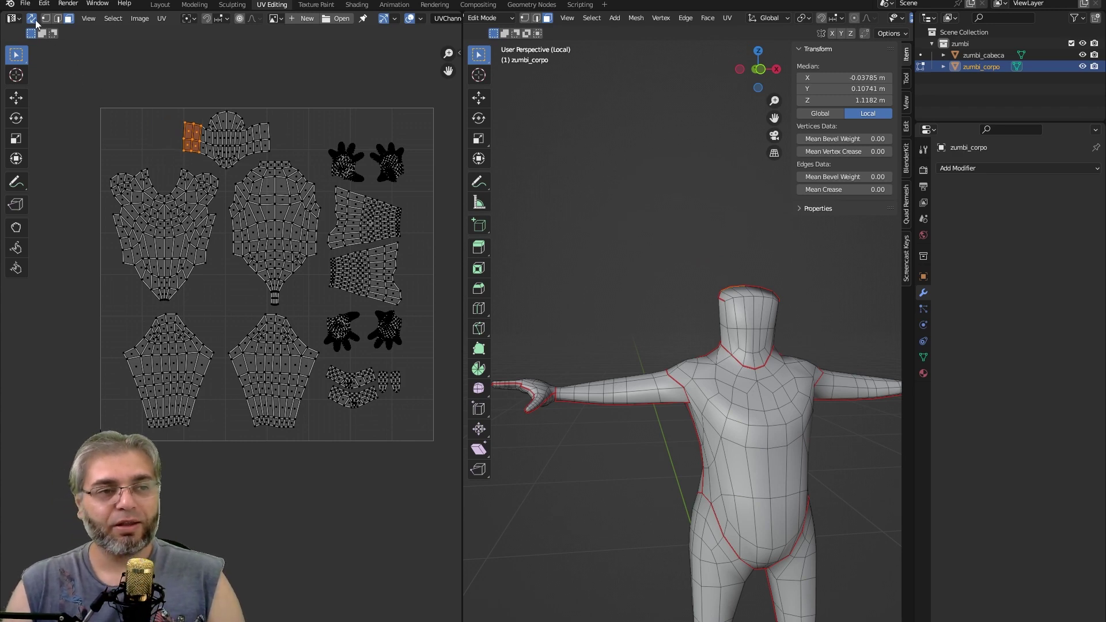
left_click(32, 20)
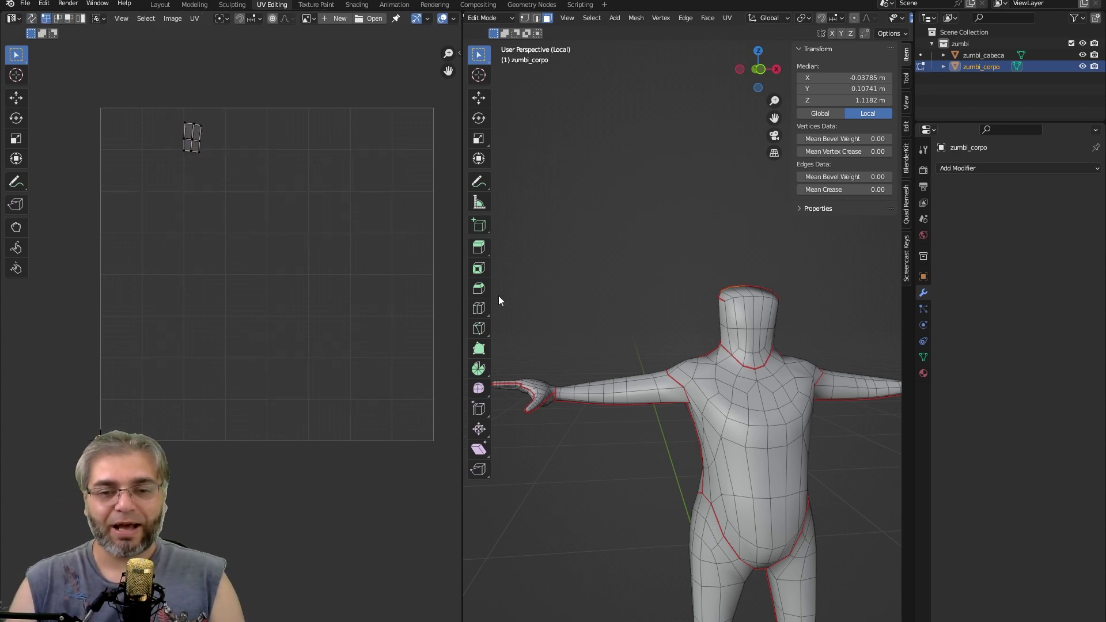
Show all body UV islands and set the small island snugly against the top island.
key("a")
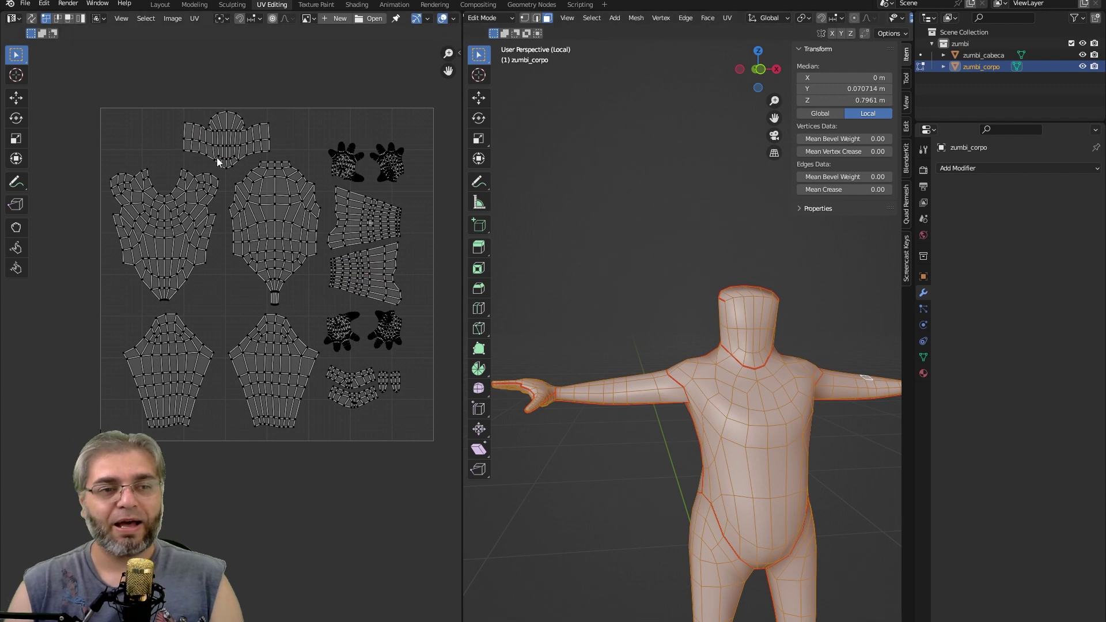
left_click_drag(163, 103, 202, 155)
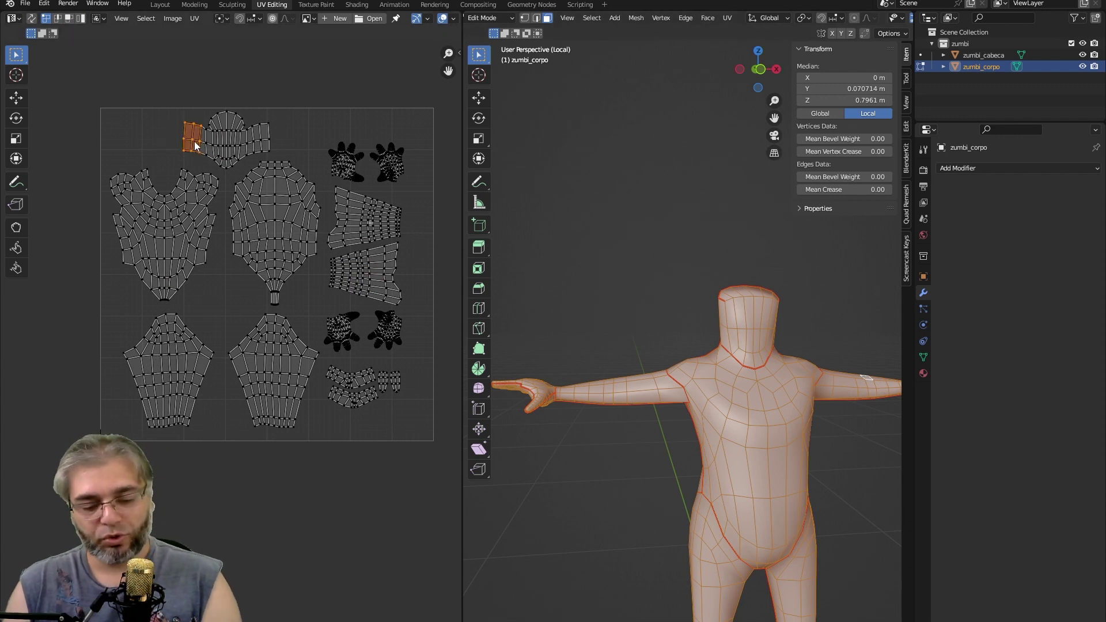
key("g")
left_click(185, 140)
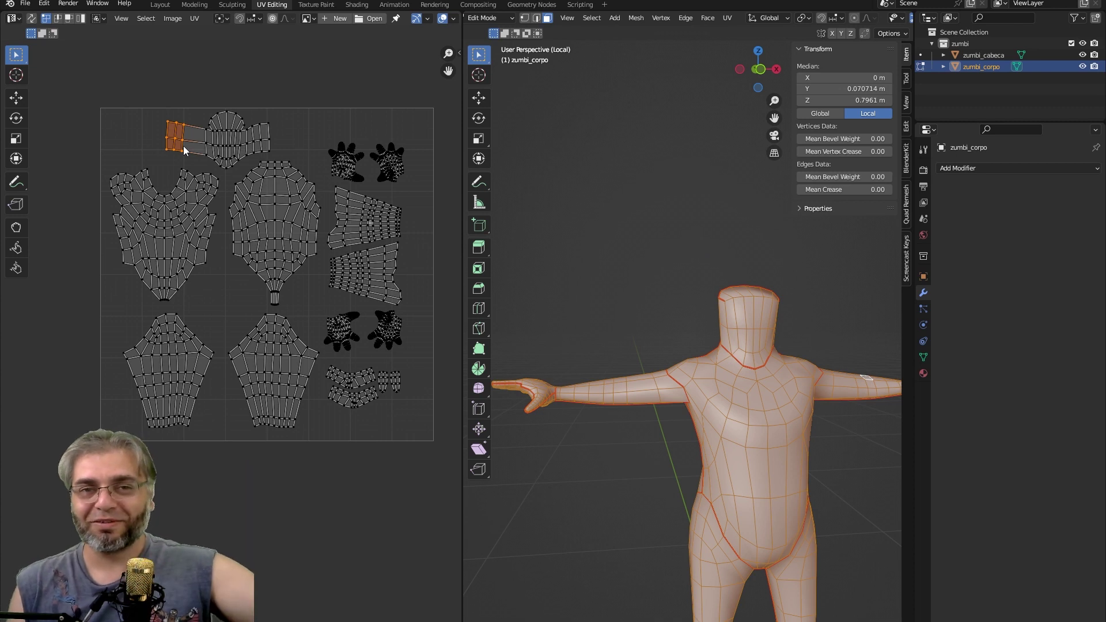
left_click_drag(183, 146, 201, 147)
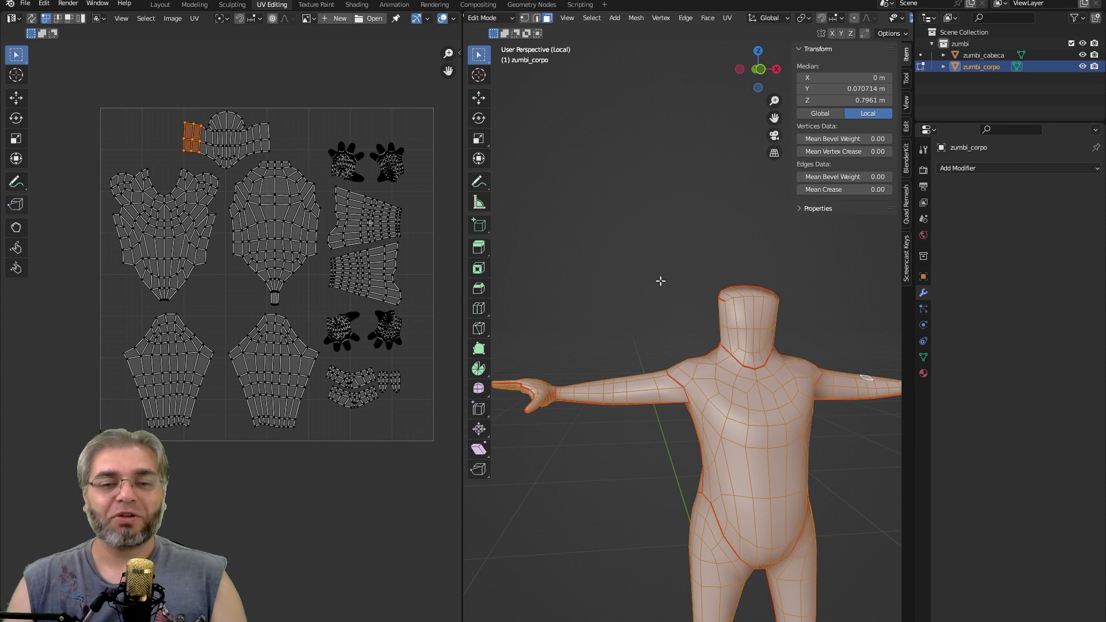
middle_click_drag(661, 281, 697, 381)
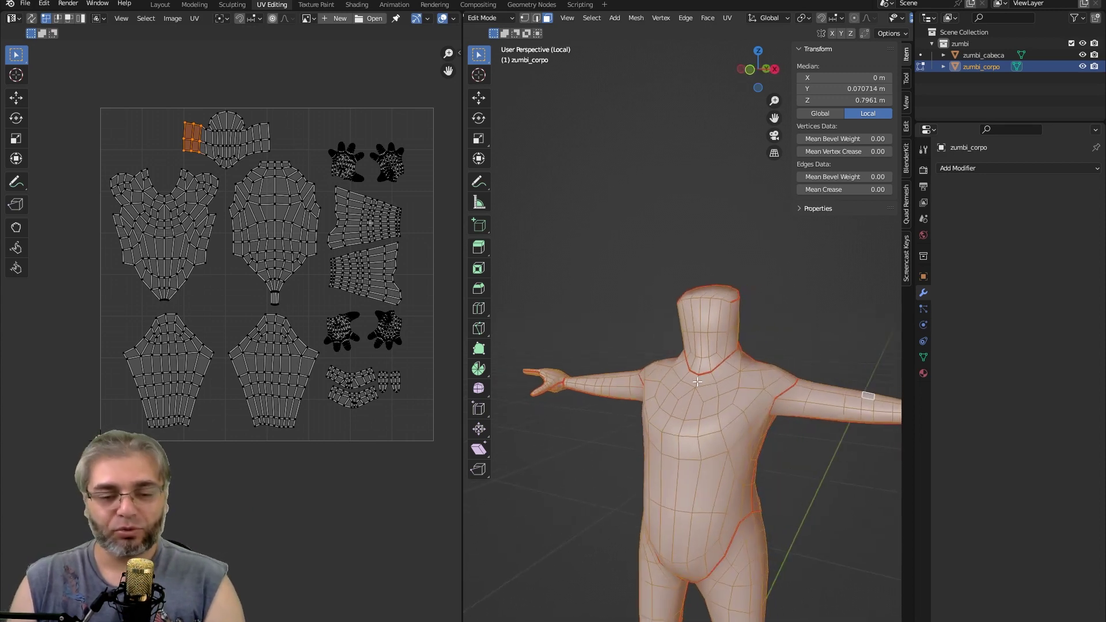
Return to Object Mode, exit local view, and select the zombie head zumbi_cabeca.
key("Tab")
left_click(620, 329)
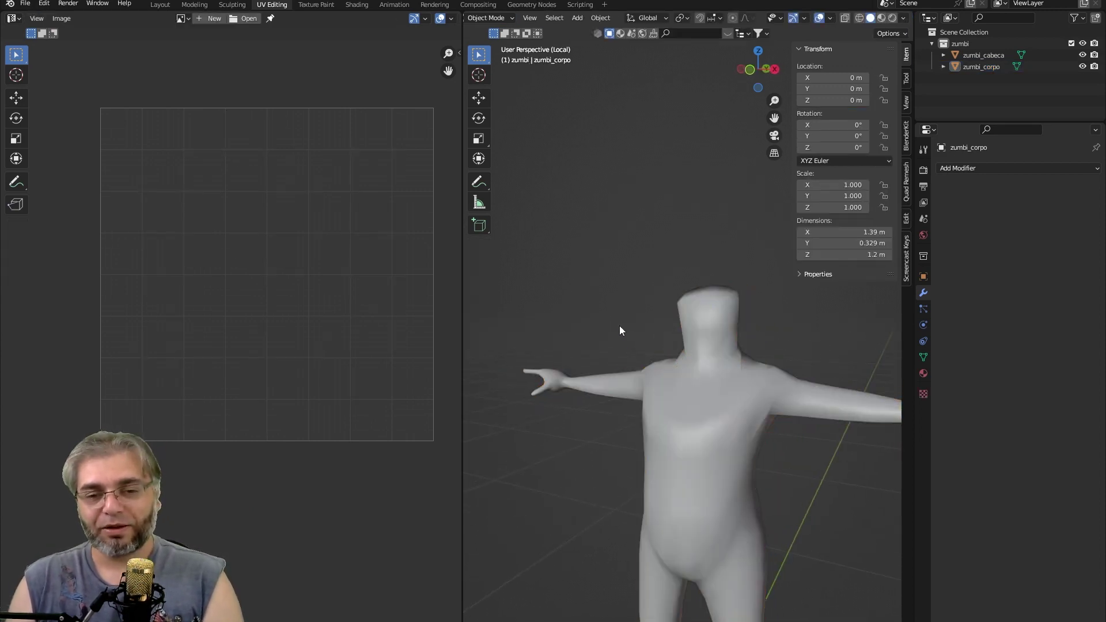
middle_click_drag(620, 330, 612, 327)
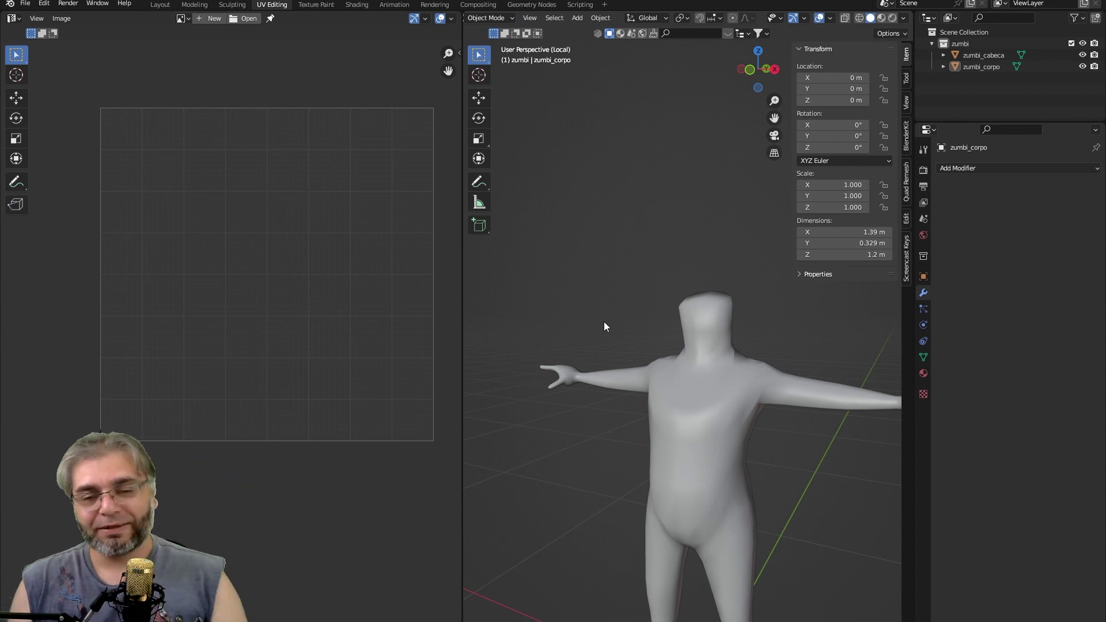
key("KP_Divide")
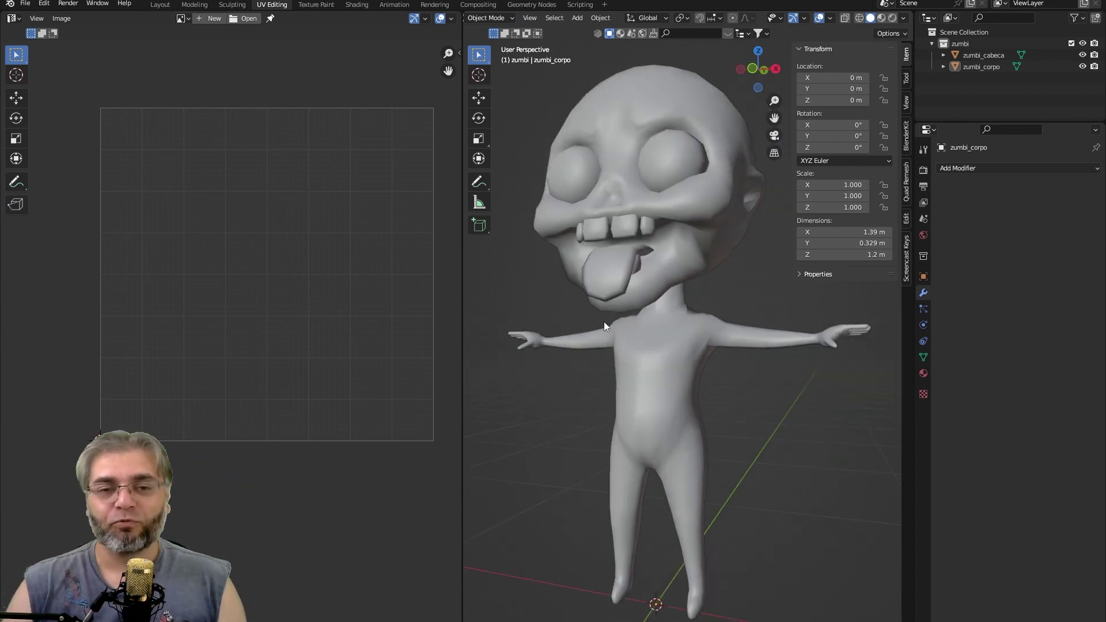
left_click(686, 203)
mouse_move(666, 252)
middle_mouse_down()
mouse_move(685, 285)
mouse_move(668, 288)
middle_mouse_up()
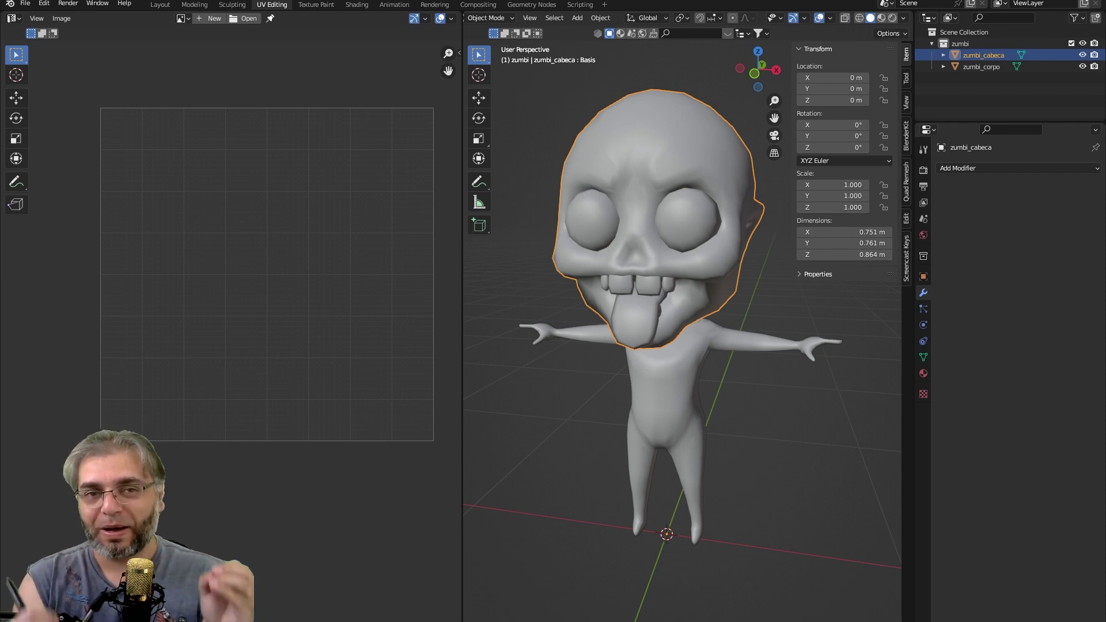
Put the head zumbi_cabeca into Edit Mode and frame its wireframe up close.
left_click(550, 136)
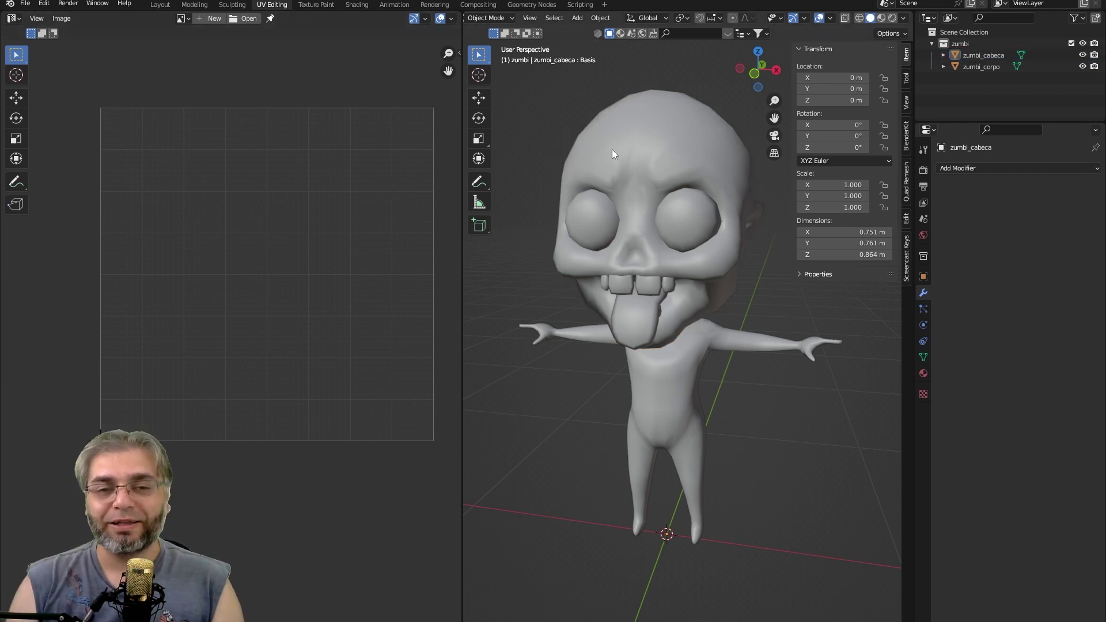
left_click(616, 152)
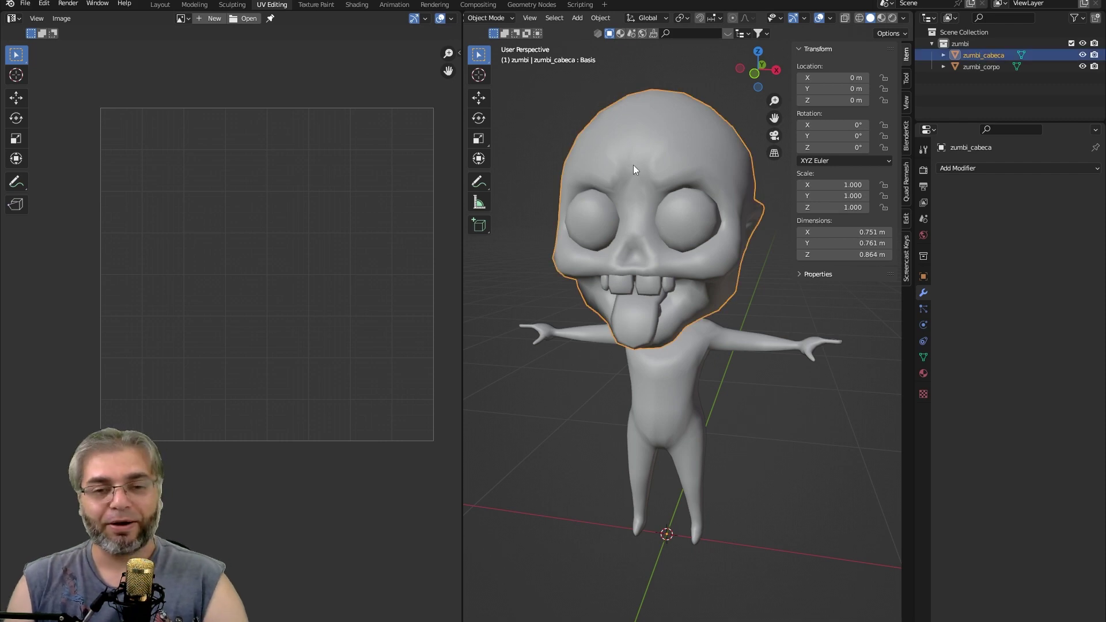
key("Tab")
mouse_move(634, 165)
middle_mouse_down()
mouse_move(652, 265)
mouse_move(648, 245)
middle_mouse_up()
scroll(652, 265, "up", 3)
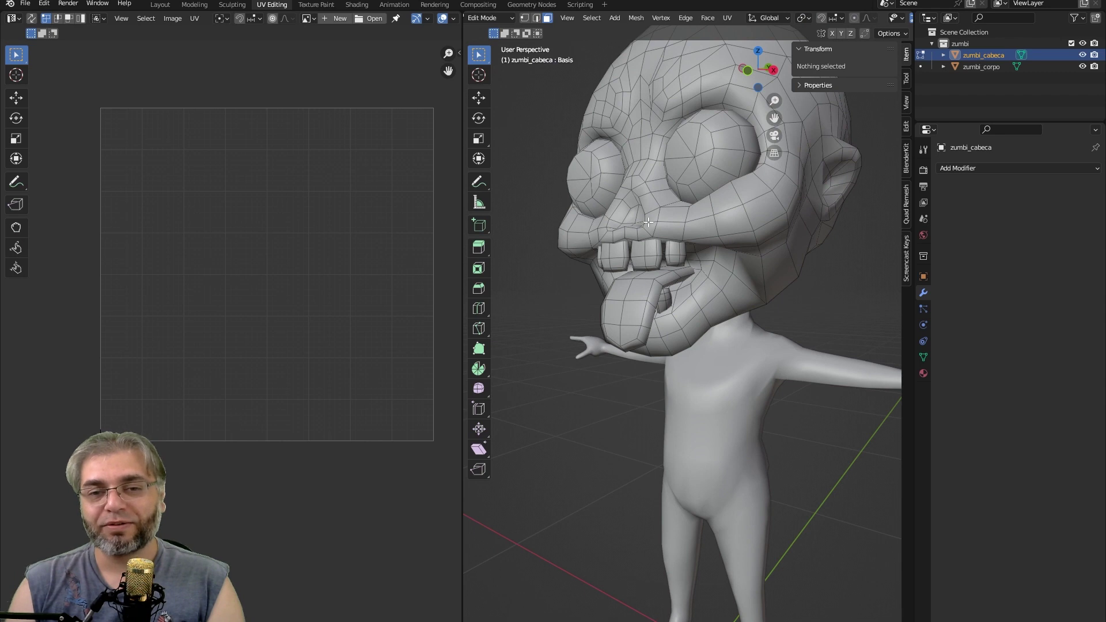
scroll(648, 221, "down", 3)
scroll(731, 240, "down", 1)
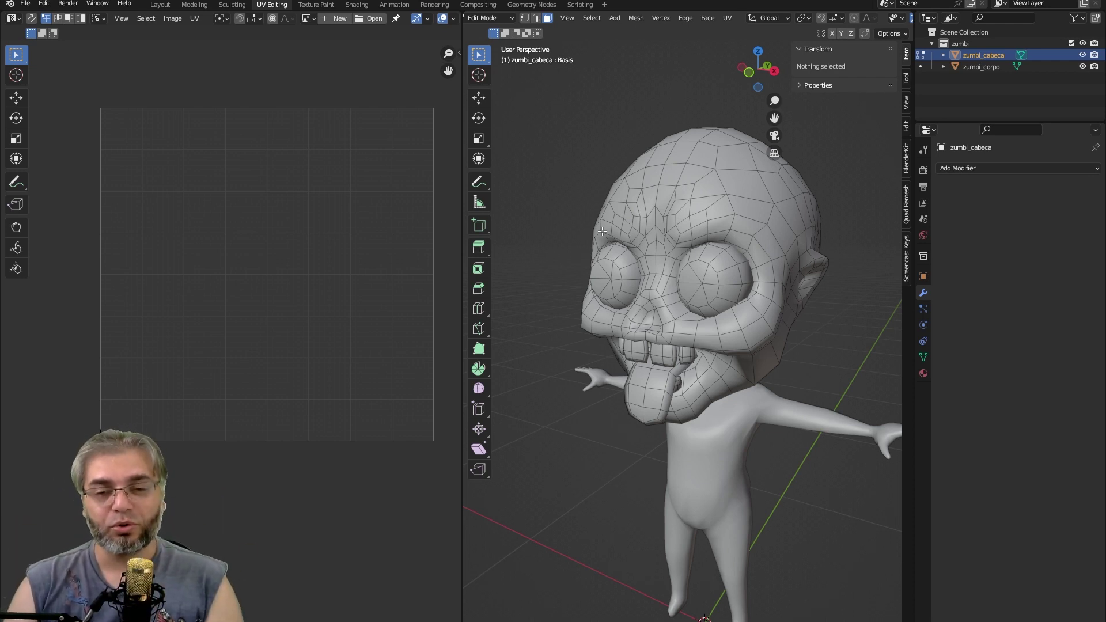
Grow a selection over the whole eyeball and separate it from the head.
left_click(721, 263)
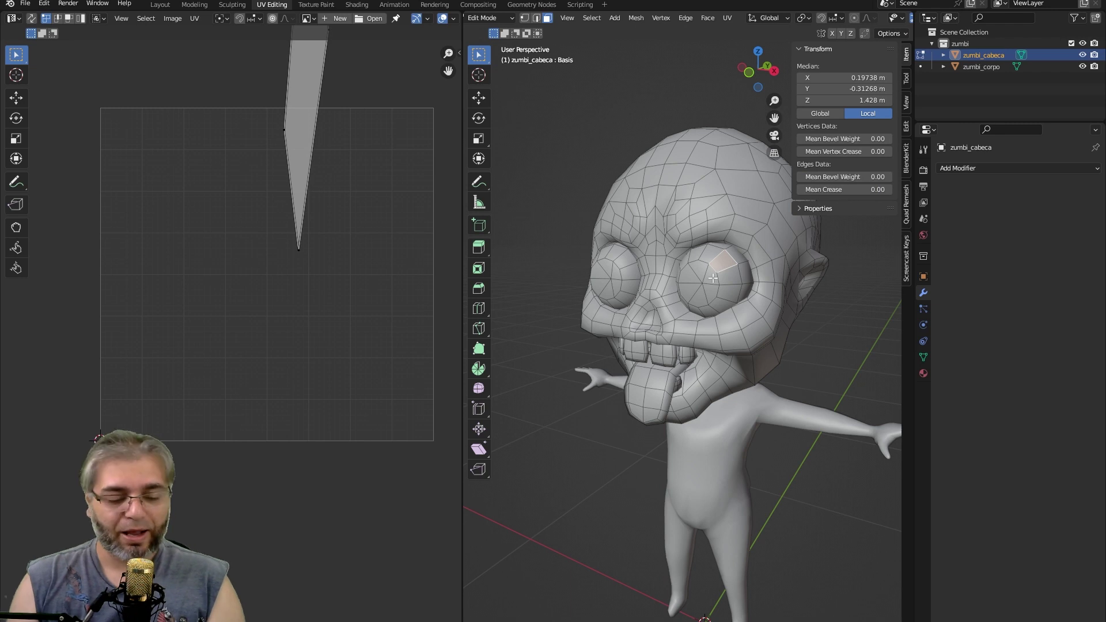
key("ctrl+KP_Add")
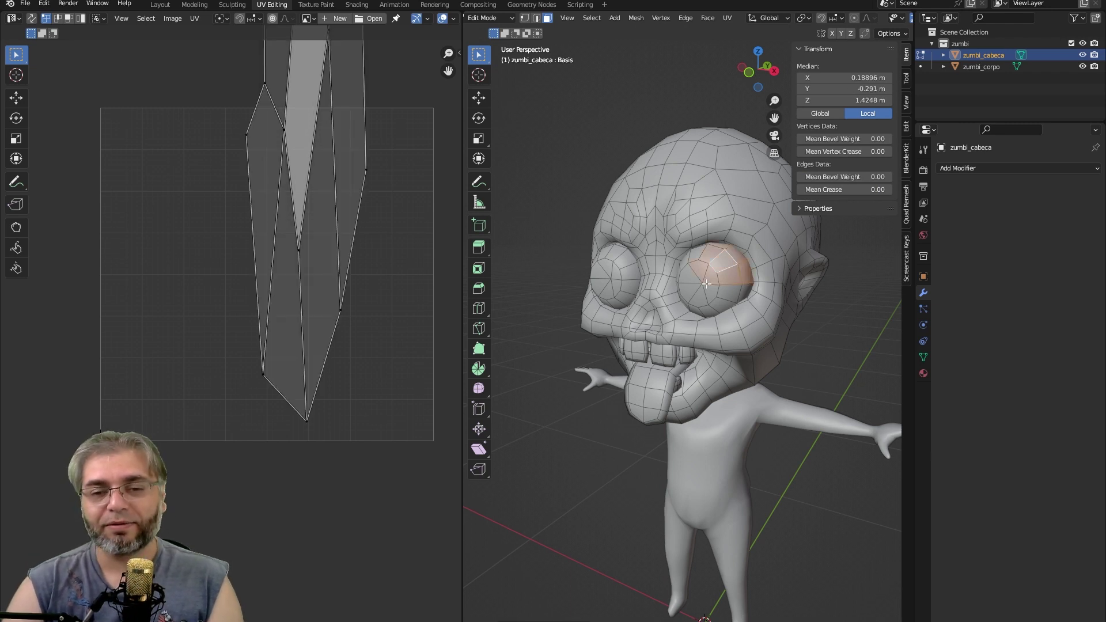
key("ctrl+KP_Add")
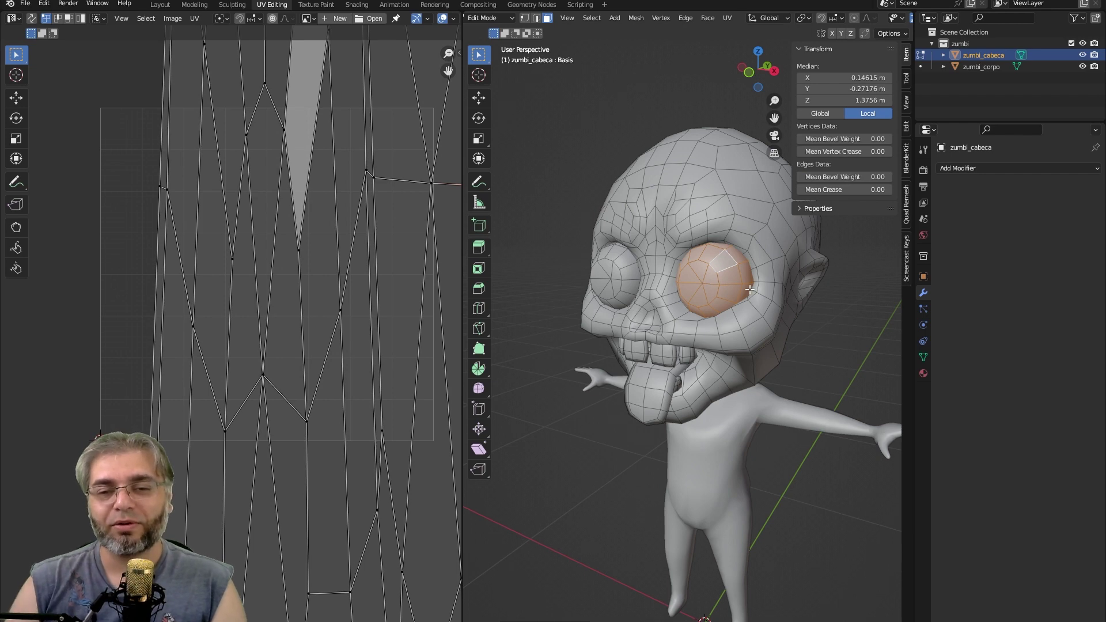
middle_click_drag(749, 290, 777, 334)
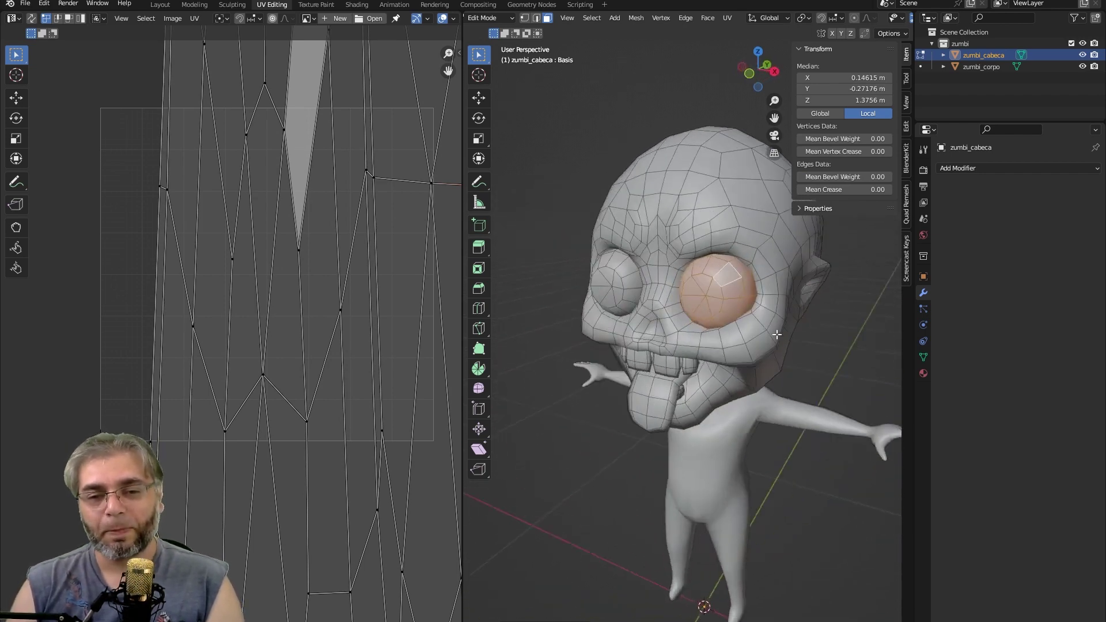
key("p")
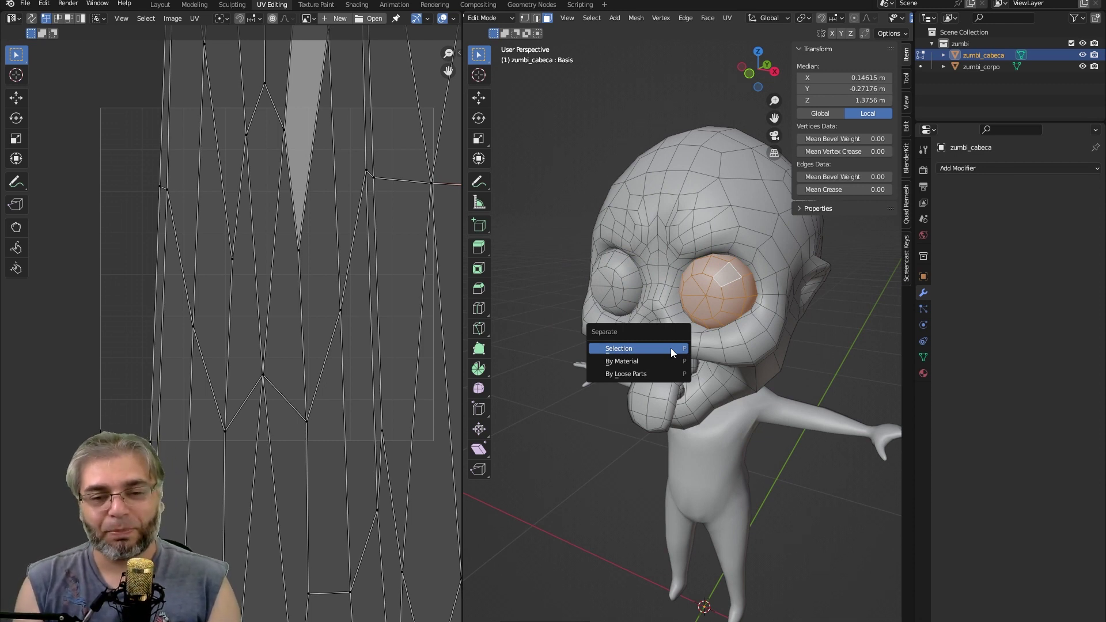
left_click(670, 347)
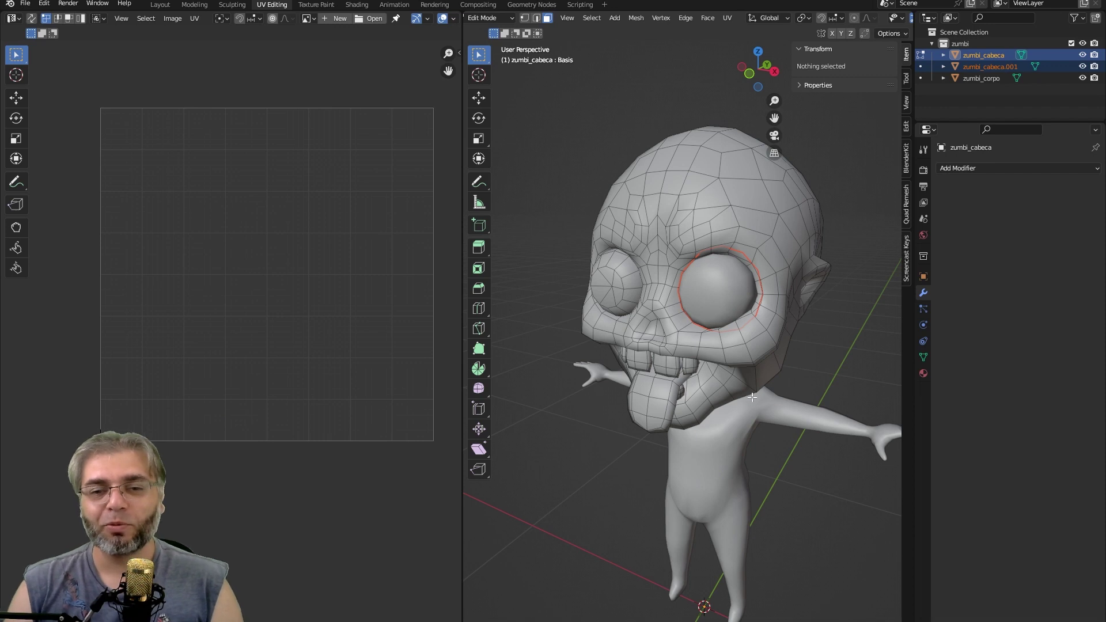
Test-move the separated eyeball zumbi_cabeca.001, then reset its location back into the socket.
key("Tab")
left_click(722, 286)
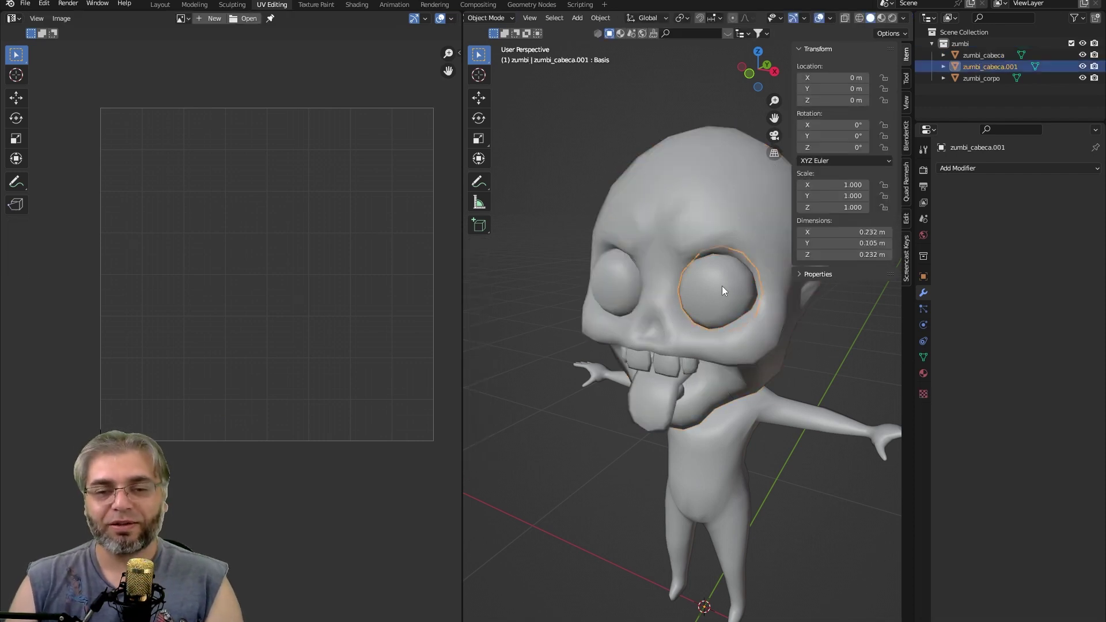
key("g")
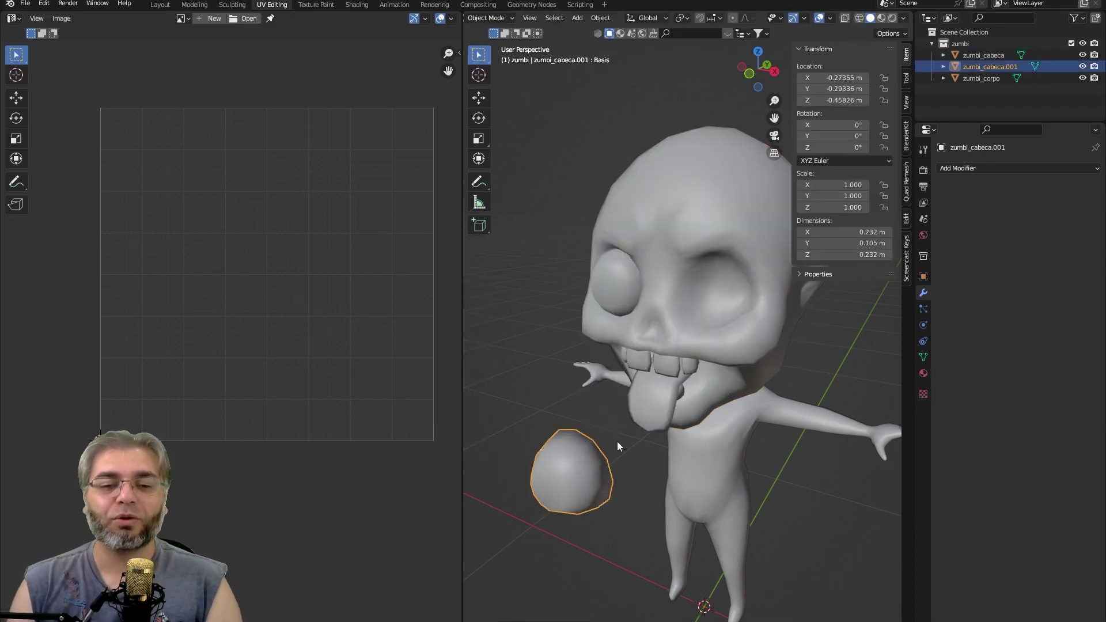
left_click(617, 441)
mouse_move(617, 442)
middle_mouse_down()
mouse_move(640, 430)
mouse_move(655, 471)
mouse_move(724, 395)
middle_mouse_up()
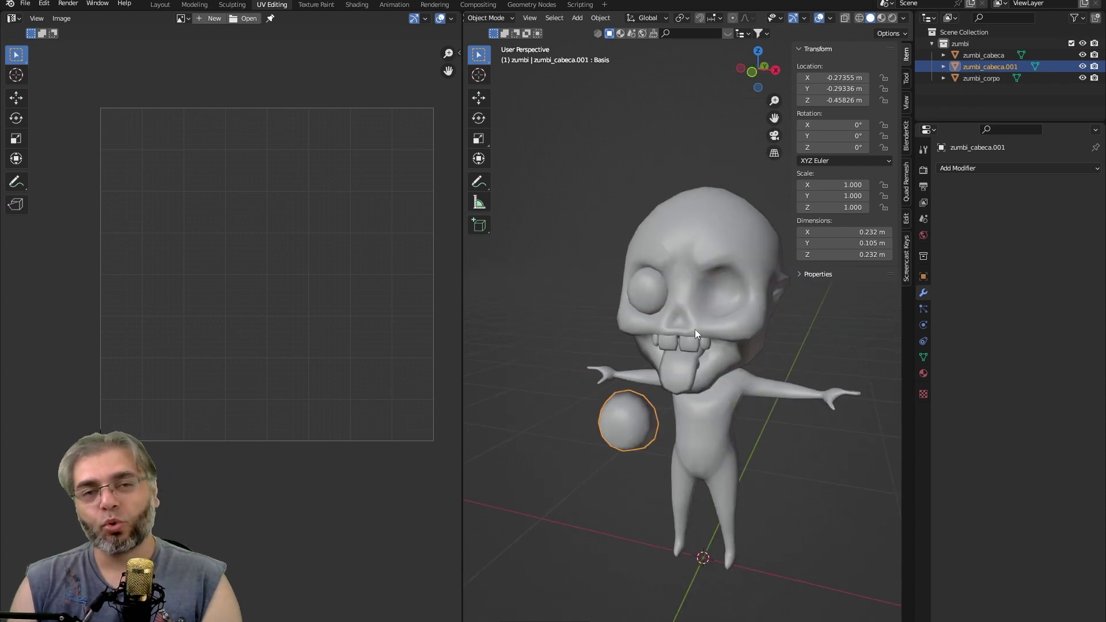
key("alt+g")
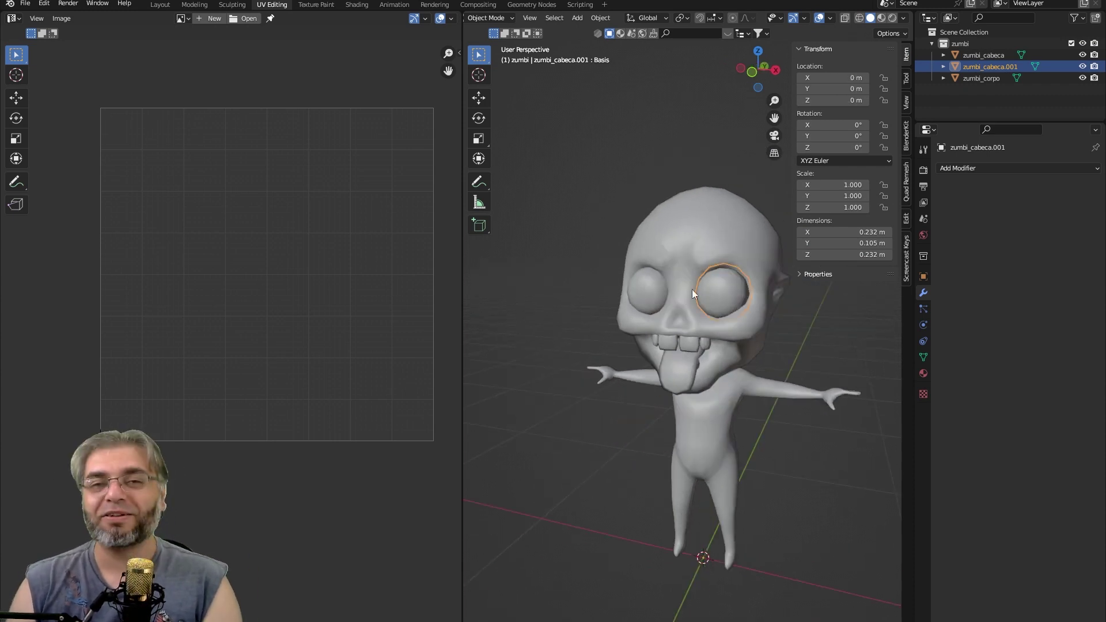
Join the separated eyeball back into the head object.
left_click(689, 366, "shift")
key("Tab")
key("l")
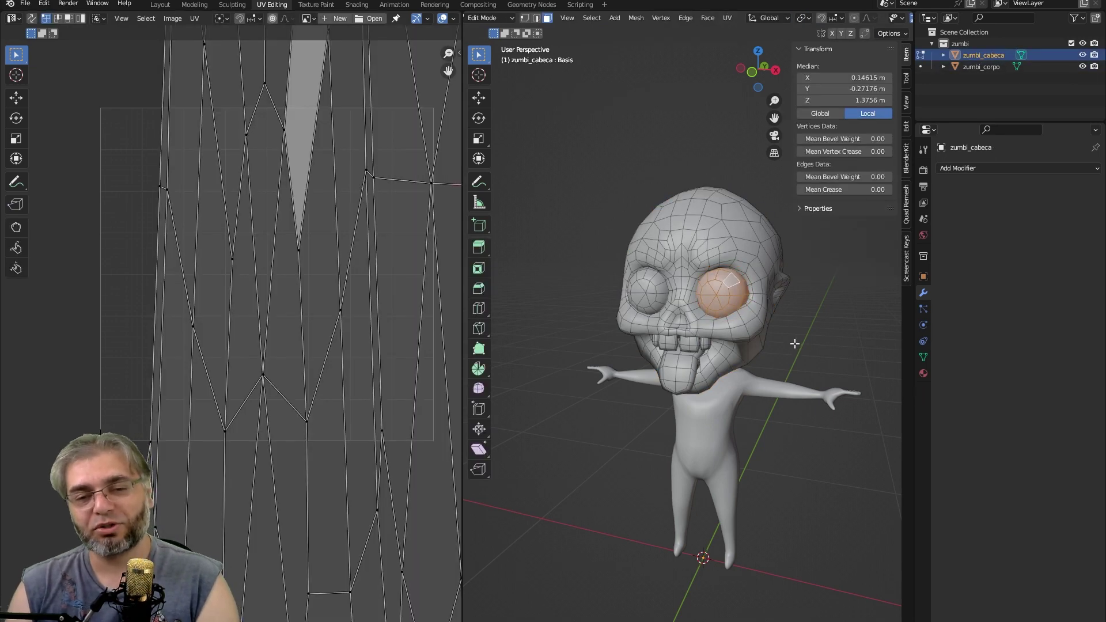
key("Tab")
key("ctrl+j")
middle_click_drag(797, 358, 694, 310)
Select the right eyeball's linked mesh in the head and separate it into its own object.
left_click(694, 310)
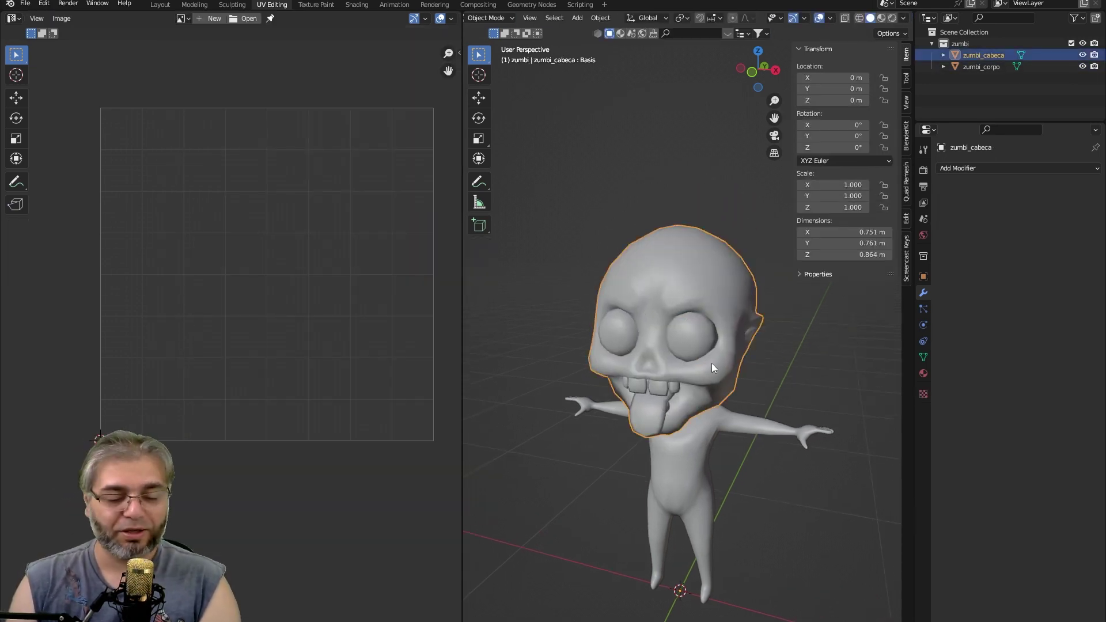
key("Tab")
scroll(765, 381, "up", 1)
key("alt+a")
scroll(718, 340, "up", 4)
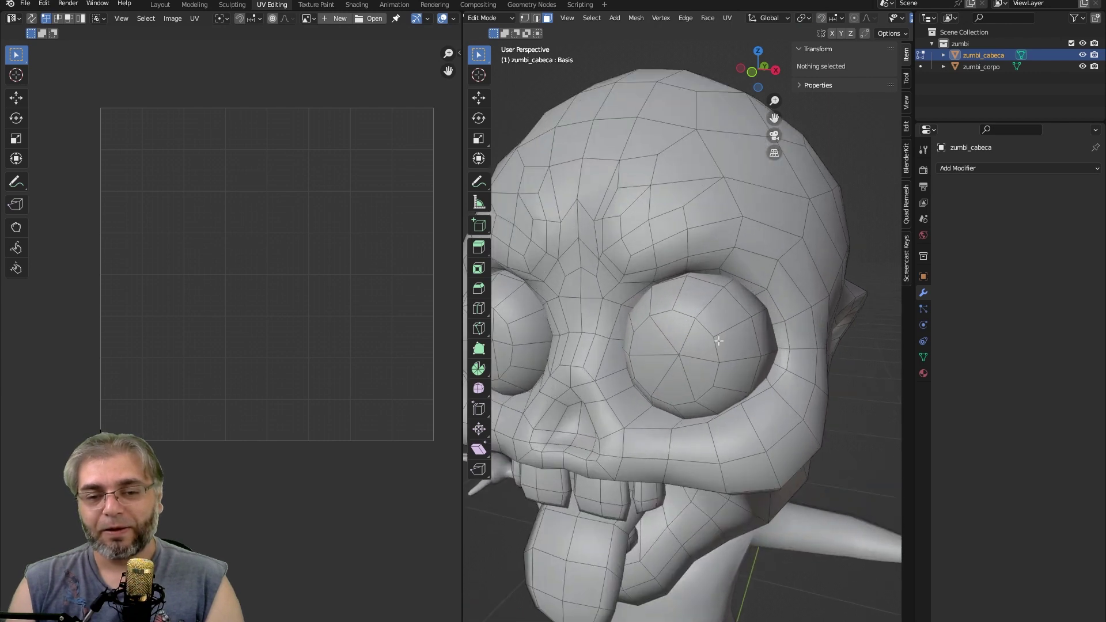
left_click(719, 319)
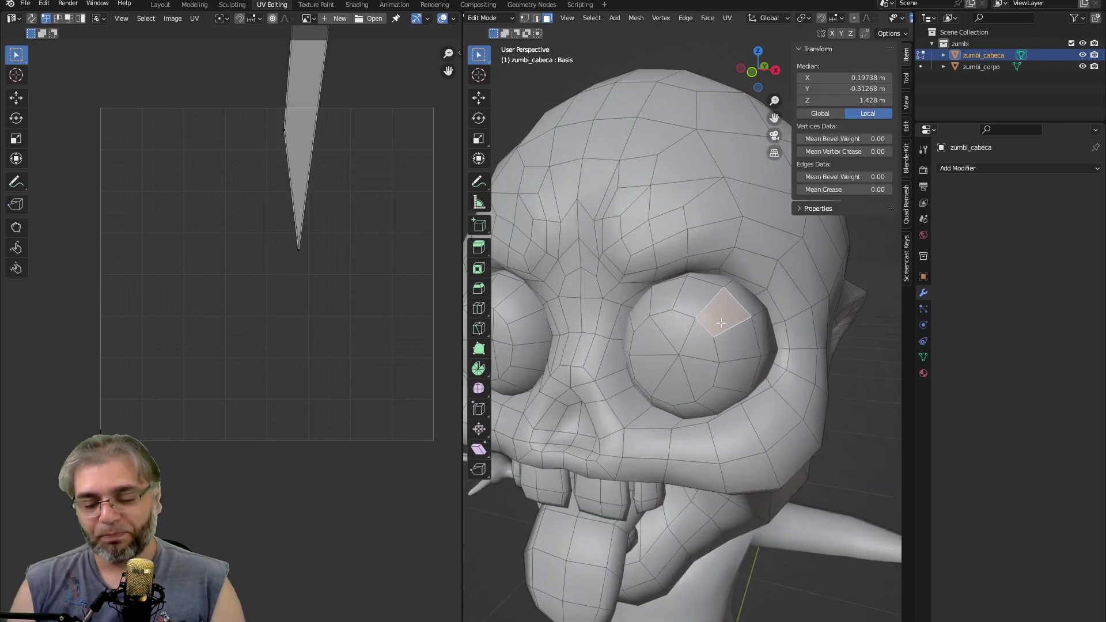
key("ctrl+l")
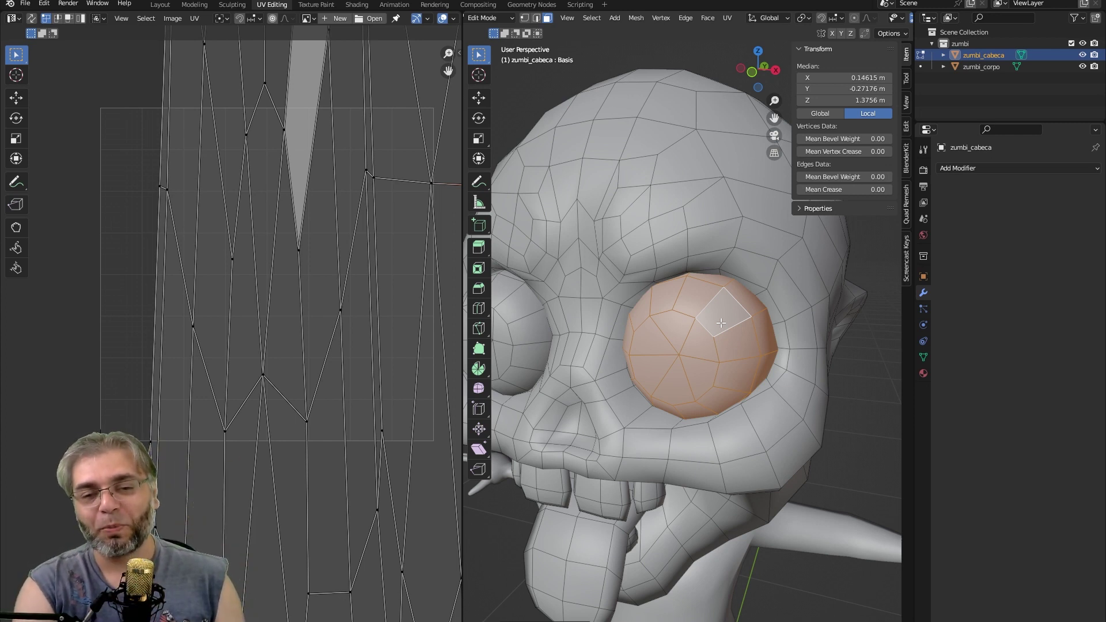
key("p")
left_click(721, 322)
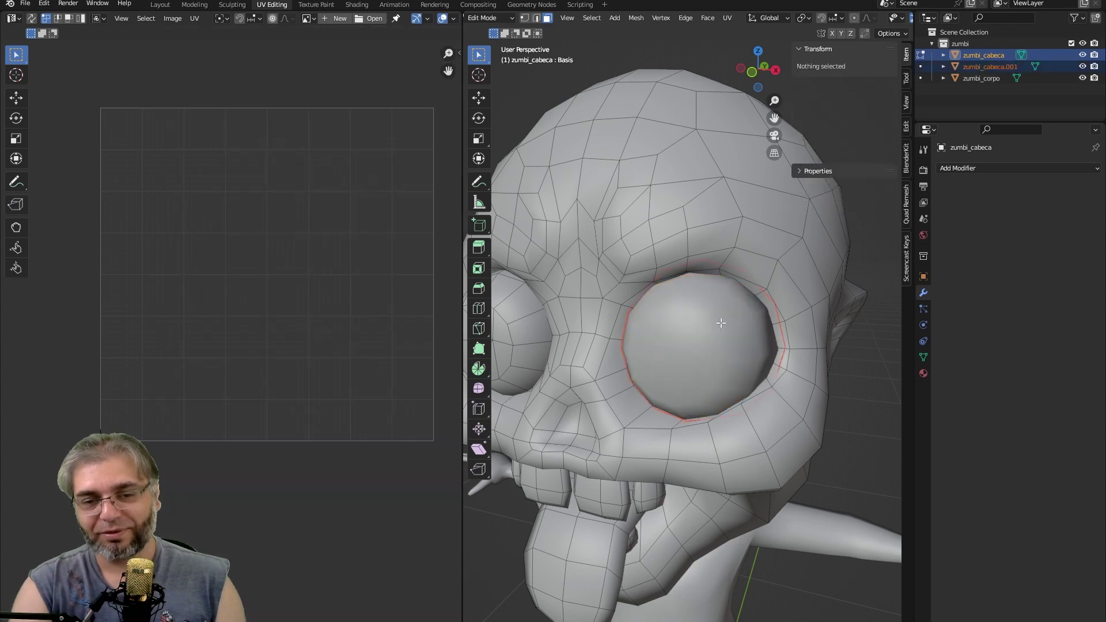
Back in Object Mode, select the new eyeball zumbi_cabeca.001 and isolate it in local view.
scroll(721, 322, "down", 5)
scroll(720, 323, "down", 2)
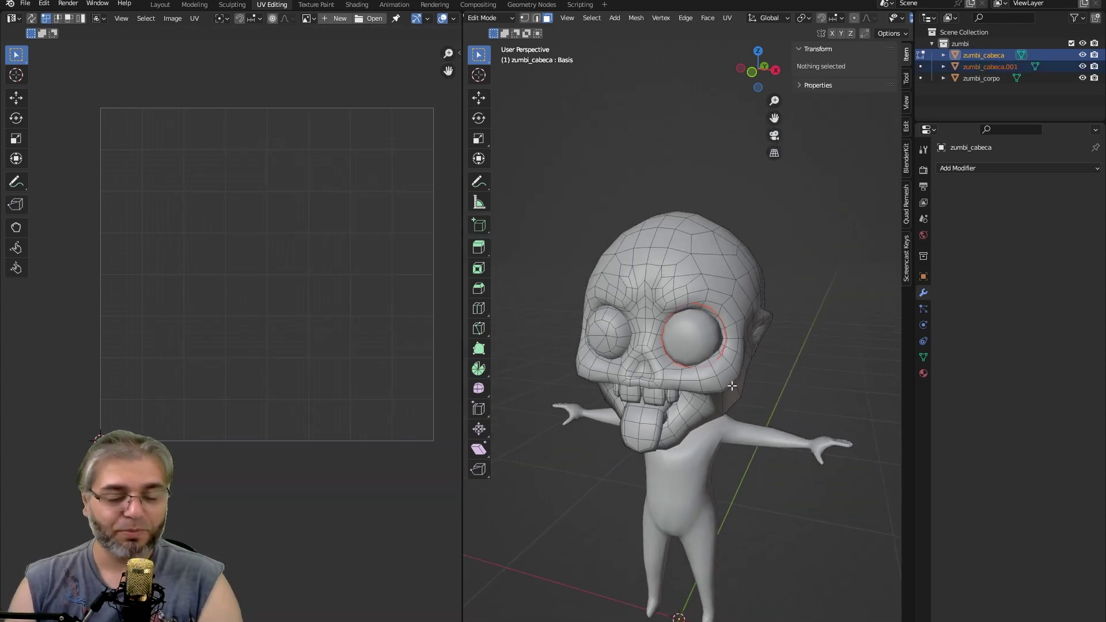
key("Tab")
left_click(807, 369)
left_click(708, 357)
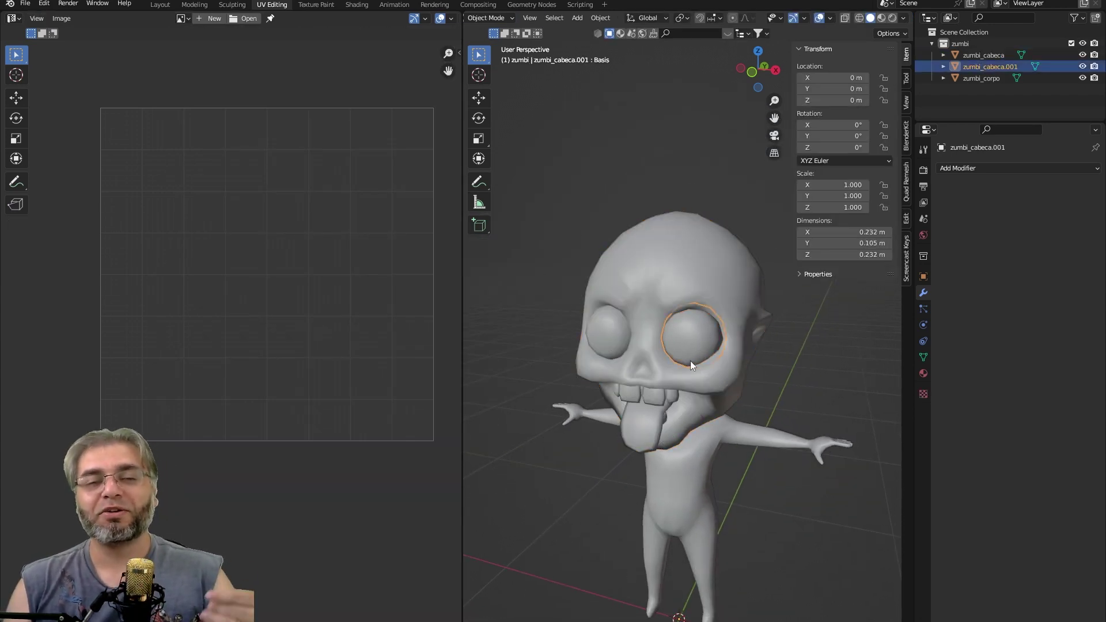
scroll(690, 361, "down", 1)
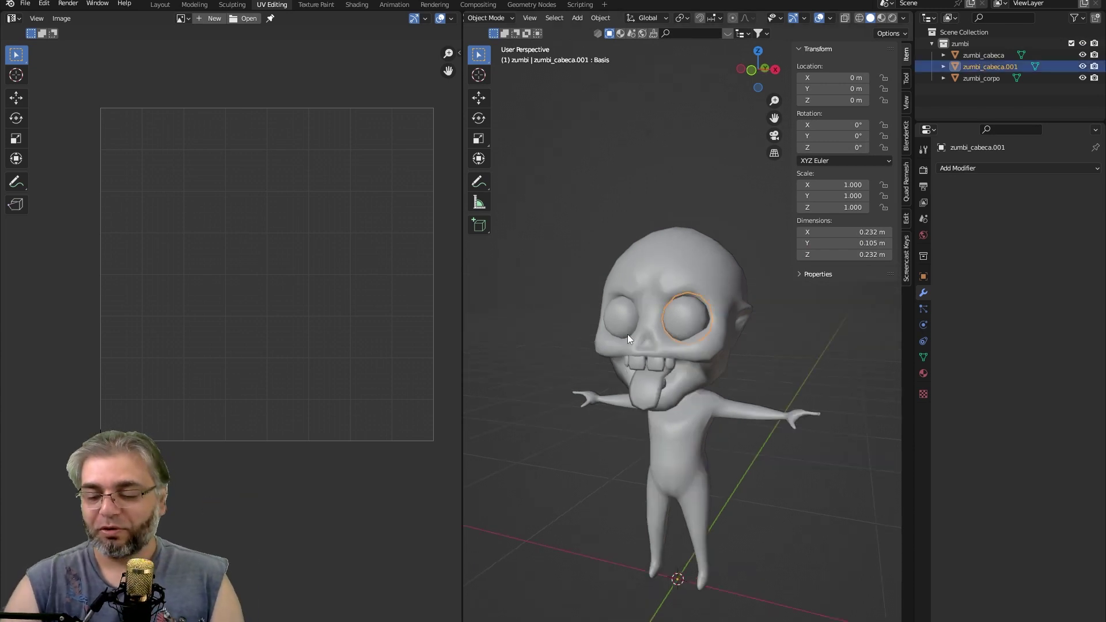
key("KP_Divide")
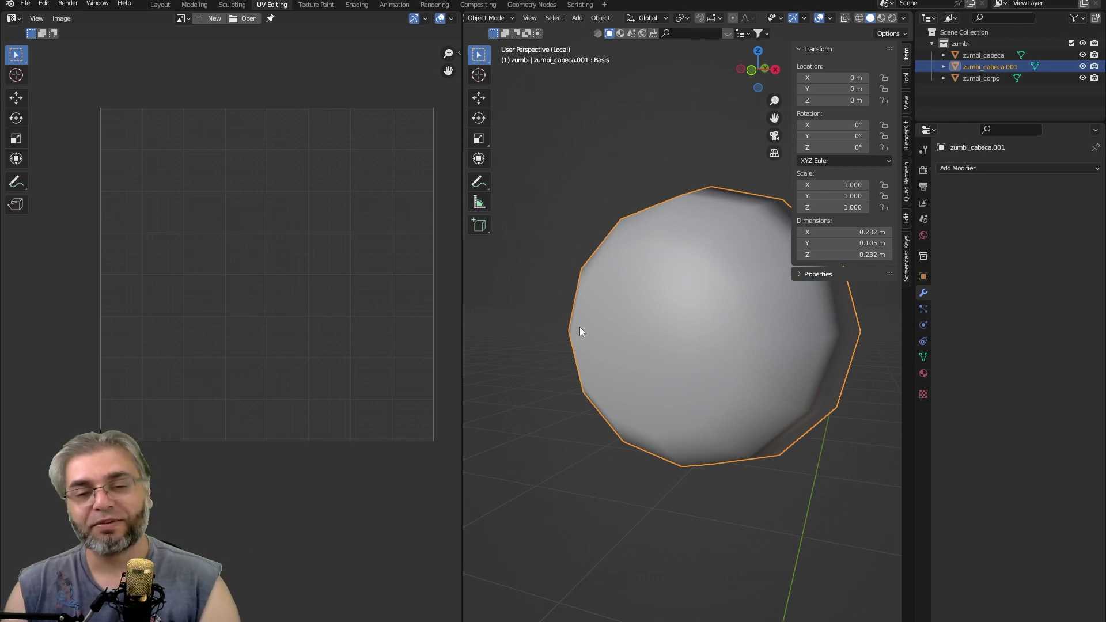
Enter Edit Mode on the isolated eyeball and orbit around its sphere from several angles.
key("Tab")
scroll(641, 384, "down", 3)
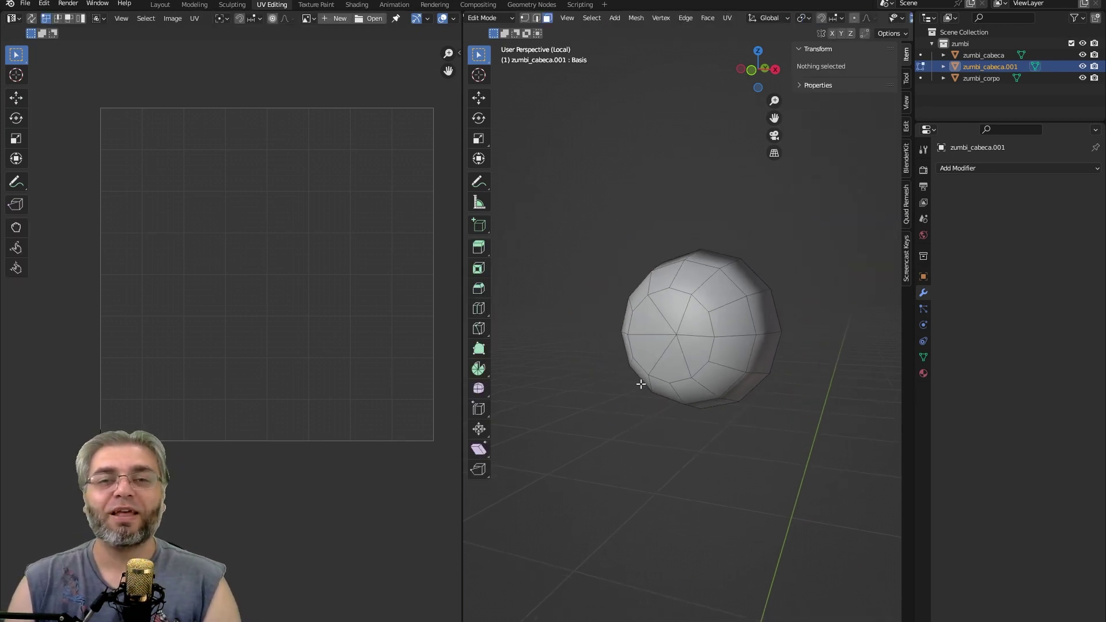
mouse_move(720, 337)
middle_mouse_down()
mouse_move(741, 366)
mouse_move(703, 365)
middle_mouse_up()
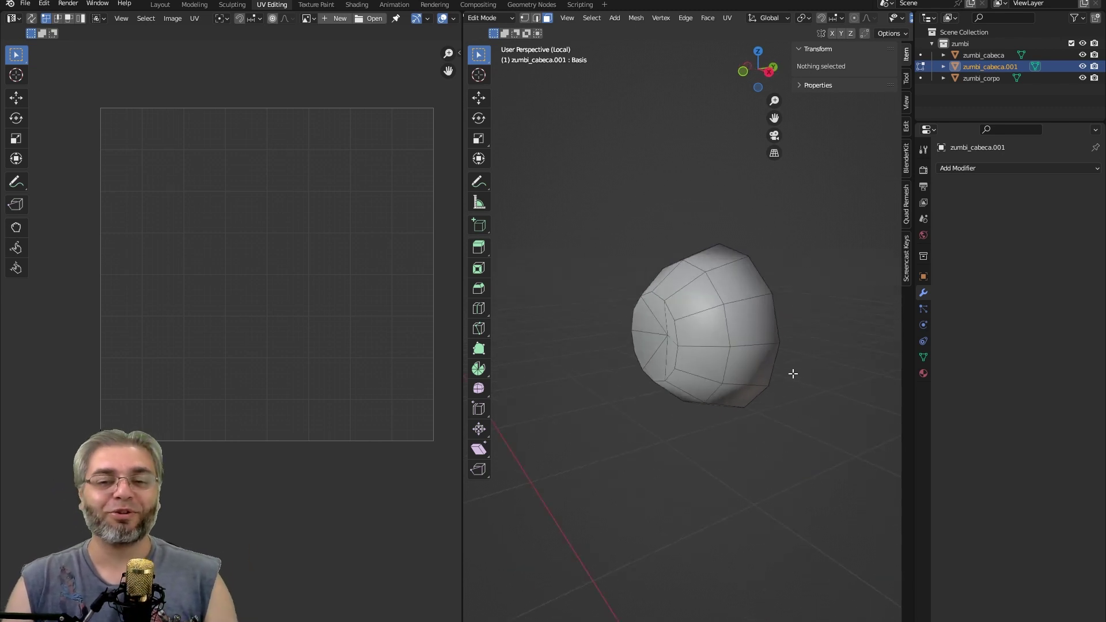
middle_click_drag(793, 373, 687, 375)
middle_click_drag(675, 240, 691, 365)
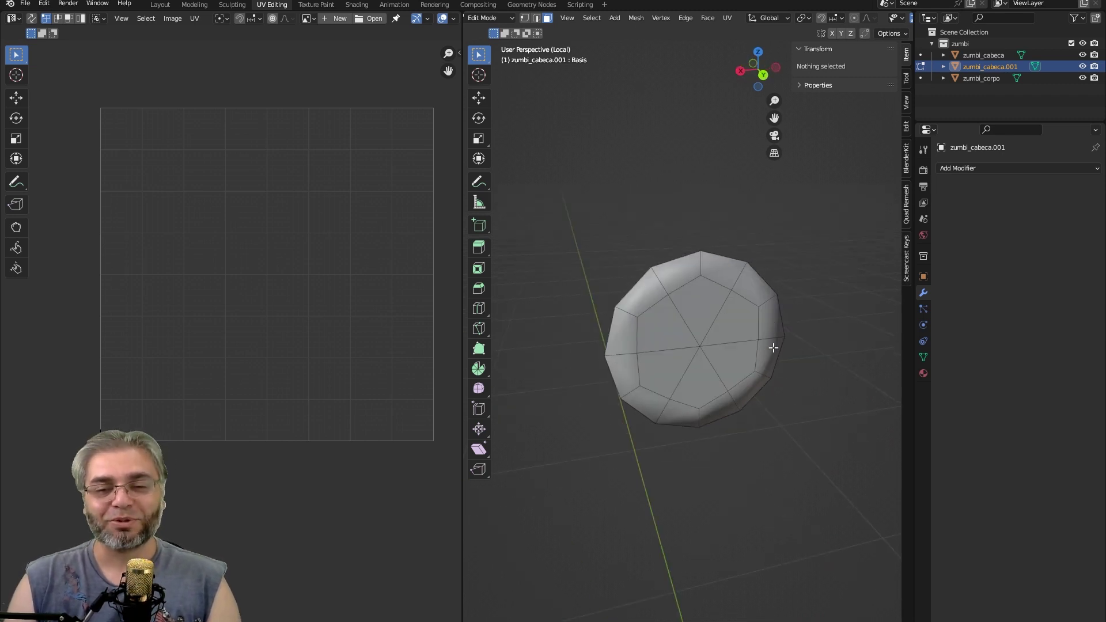
middle_click_drag(617, 389, 662, 365)
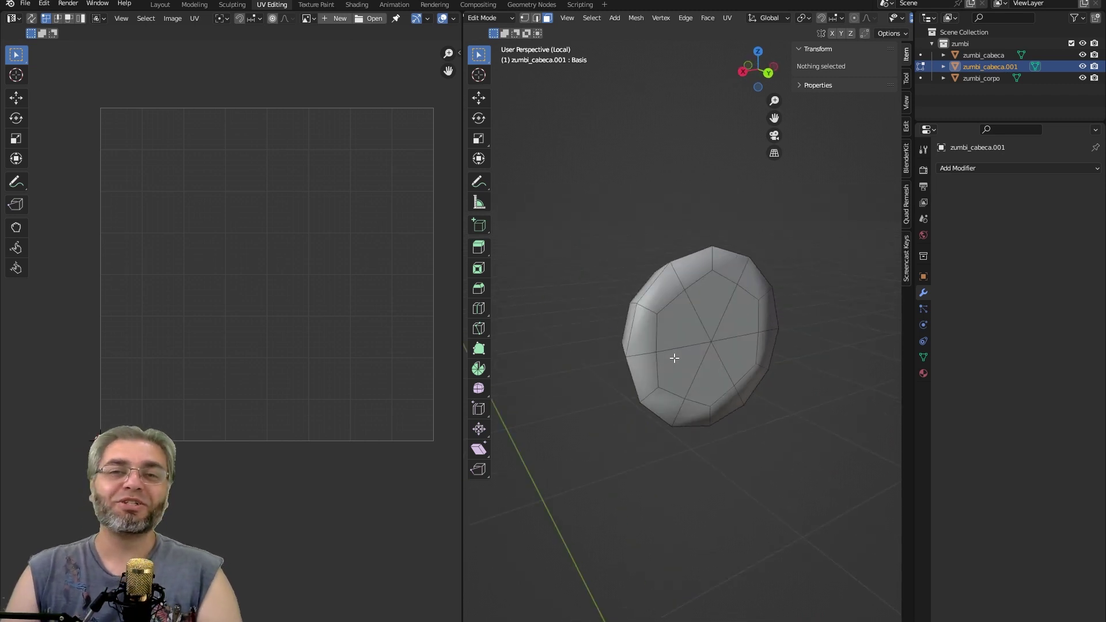
Select the full ring of rim faces around the eyeball's front.
left_click(656, 303)
left_click(645, 337, "shift")
left_click(648, 375, "shift")
left_click(691, 411, "shift")
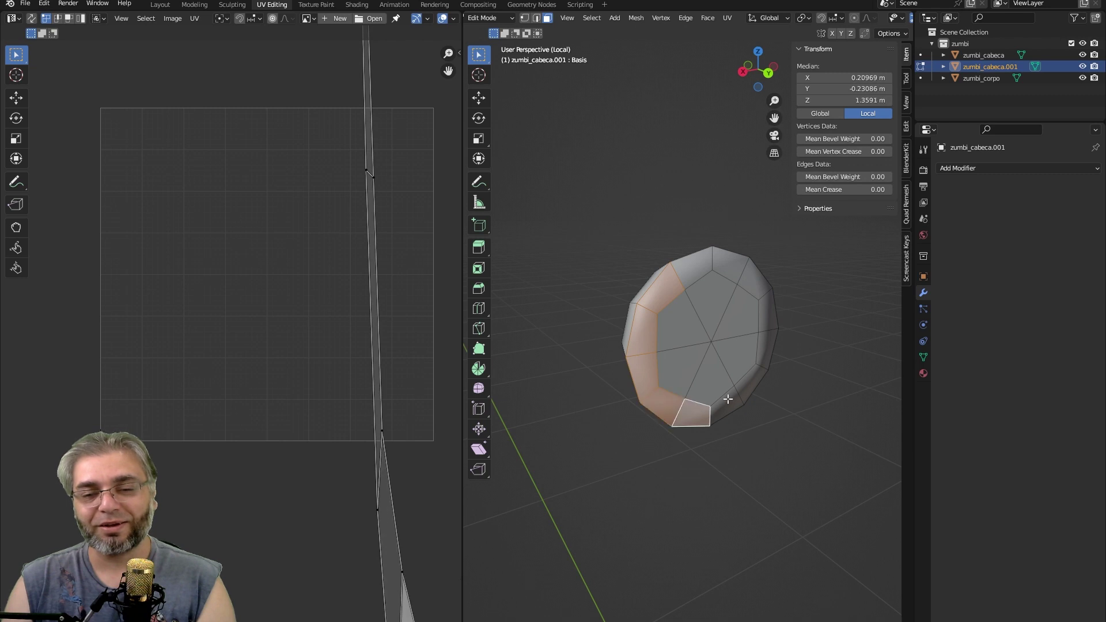
left_click(727, 410, "shift")
left_click(749, 385, "shift")
left_click(765, 354, "shift")
left_click(769, 323, "shift")
left_click(755, 288, "shift")
left_click(728, 266, "shift")
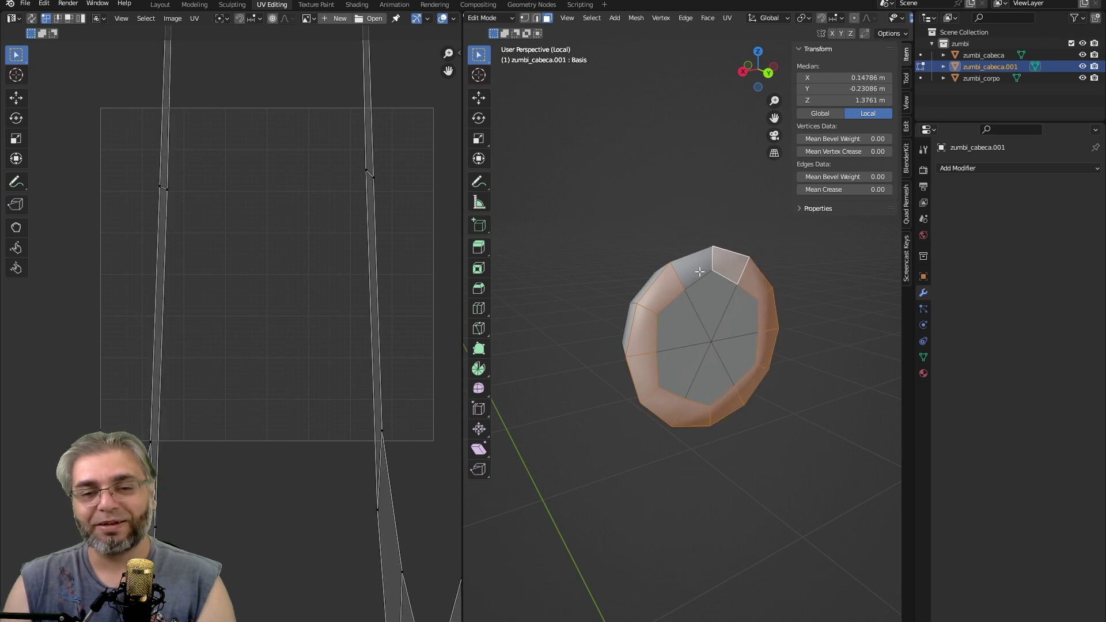
Add the front cap triangles and delete all selected faces, leaving an open shell.
left_click(691, 306, "shift")
left_click(720, 302, "shift")
left_click(740, 360, "shift")
left_click(709, 386, "shift")
left_click(675, 382, "shift")
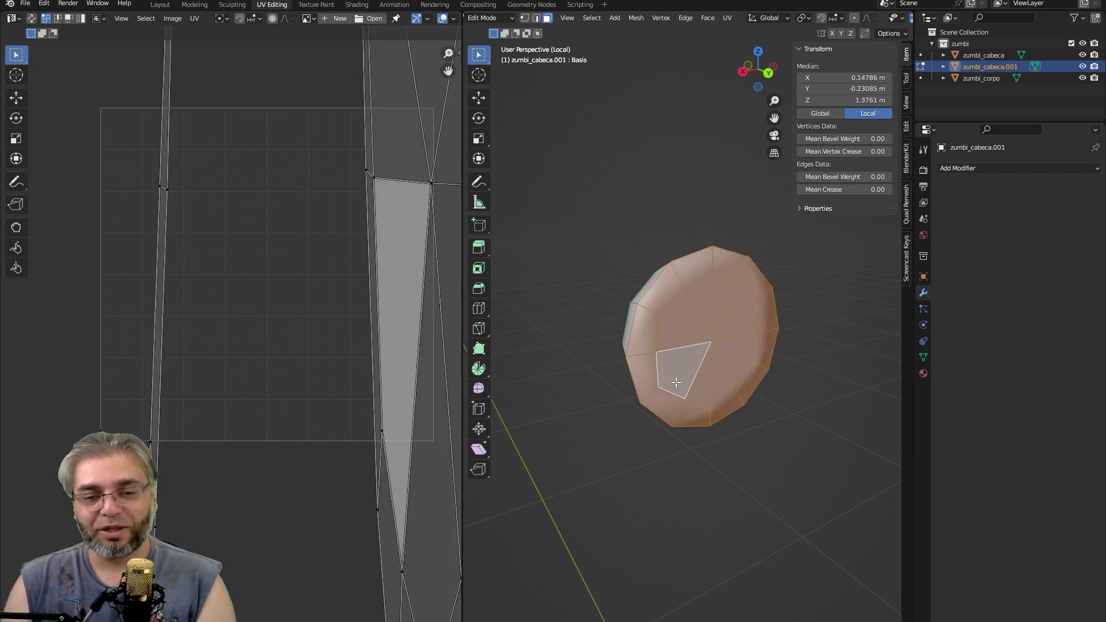
middle_click_drag(675, 382, 725, 369)
key("x")
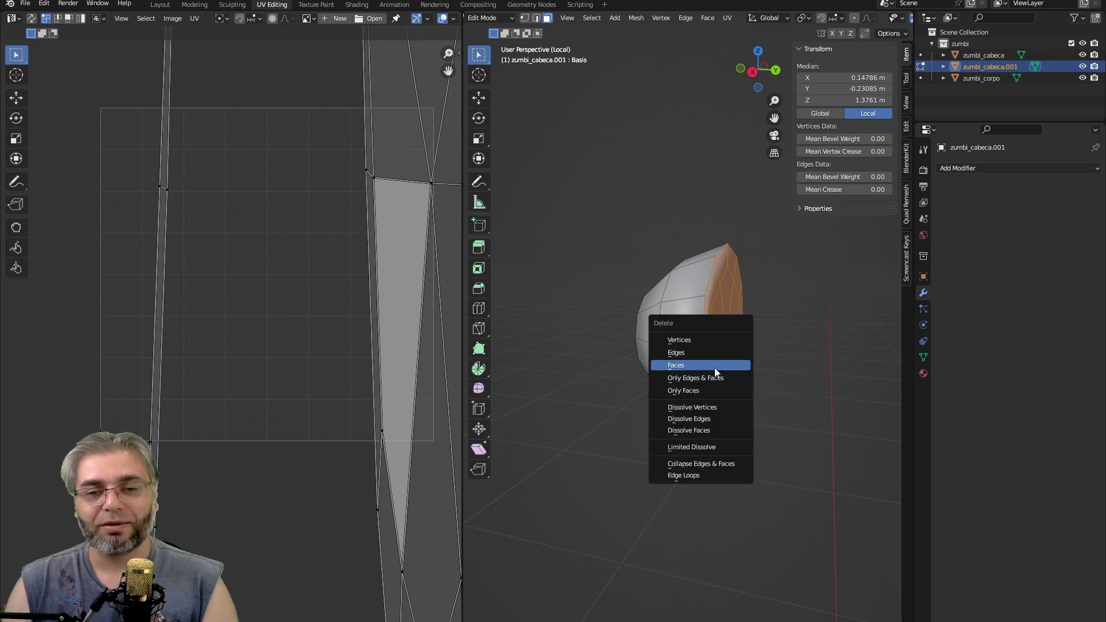
left_click(714, 367)
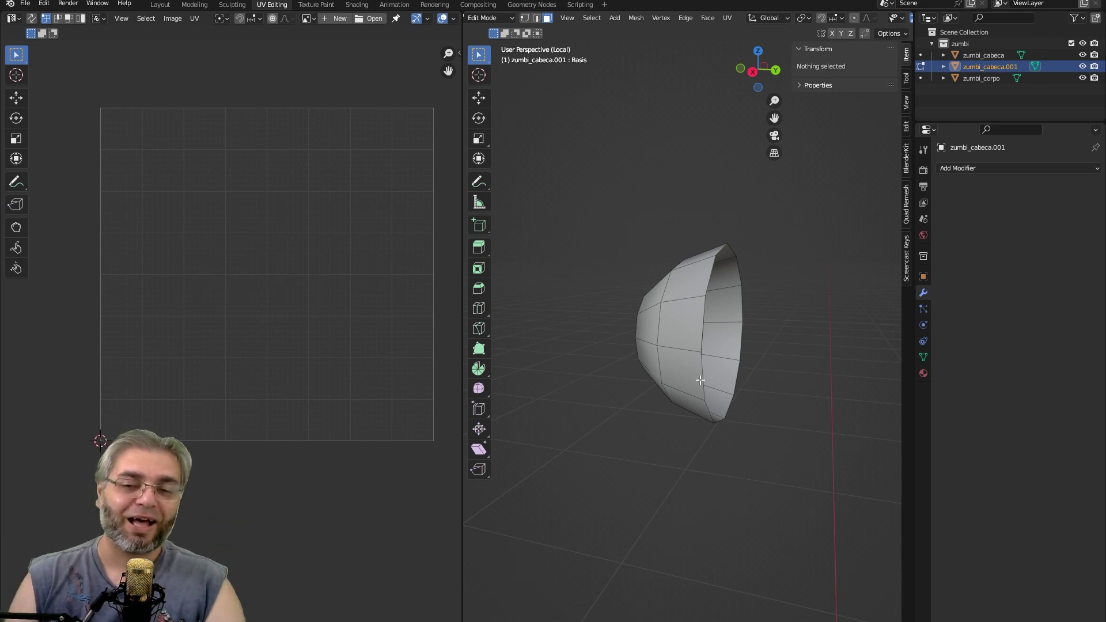
mouse_move(585, 340)
middle_mouse_down()
mouse_move(748, 382)
mouse_move(719, 372)
mouse_move(720, 392)
mouse_move(708, 391)
middle_mouse_up()
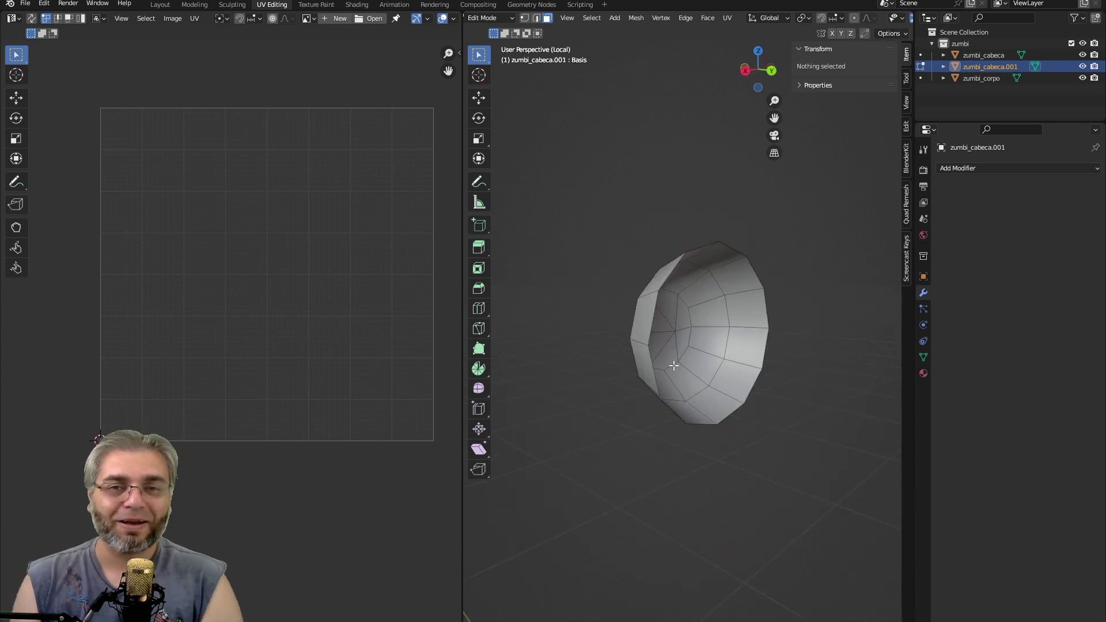
Mark the shell's open boundary edge loop as a UV seam, then clear the selection.
mouse_move(673, 366)
middle_mouse_down()
mouse_move(797, 273)
mouse_move(753, 248)
middle_mouse_up()
middle_click_drag(690, 347, 720, 290)
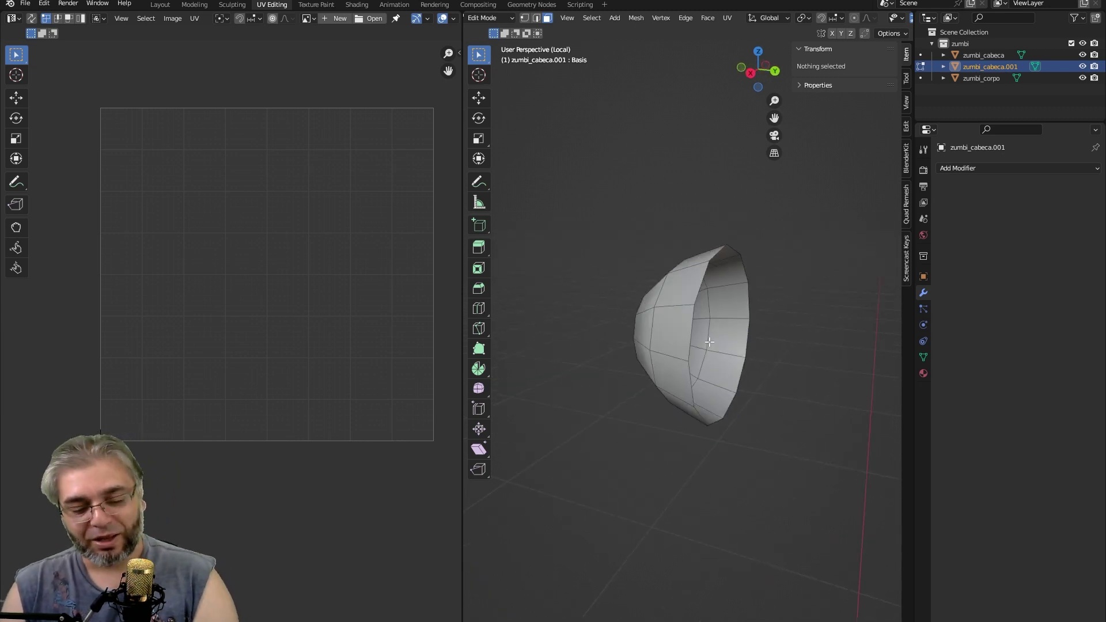
key("2")
left_click(708, 296, "alt")
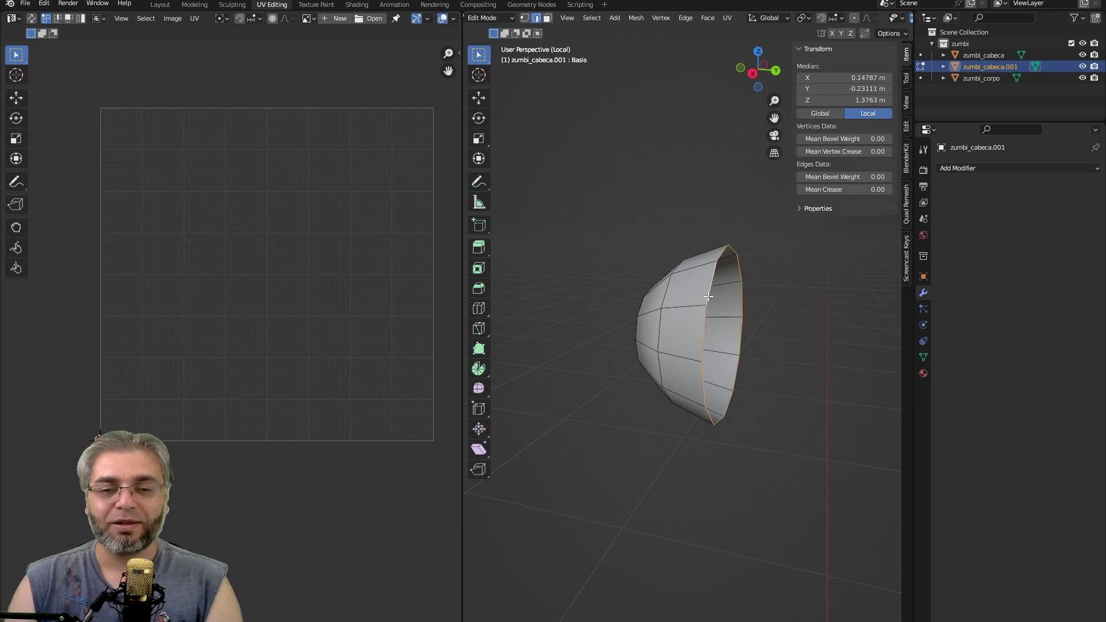
right_click(709, 324)
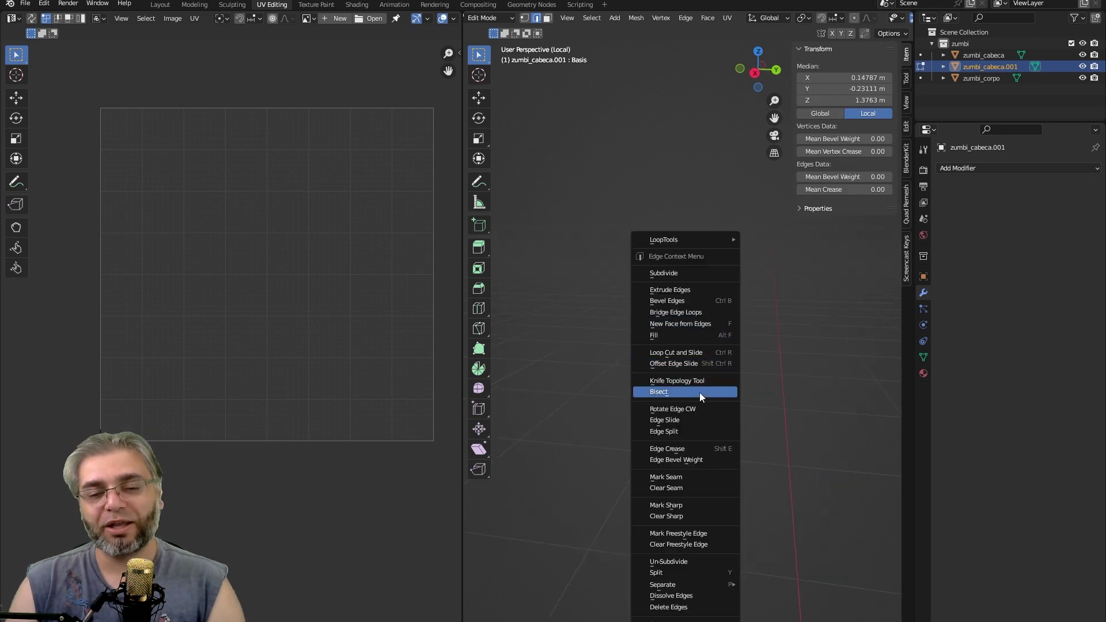
left_click(679, 476)
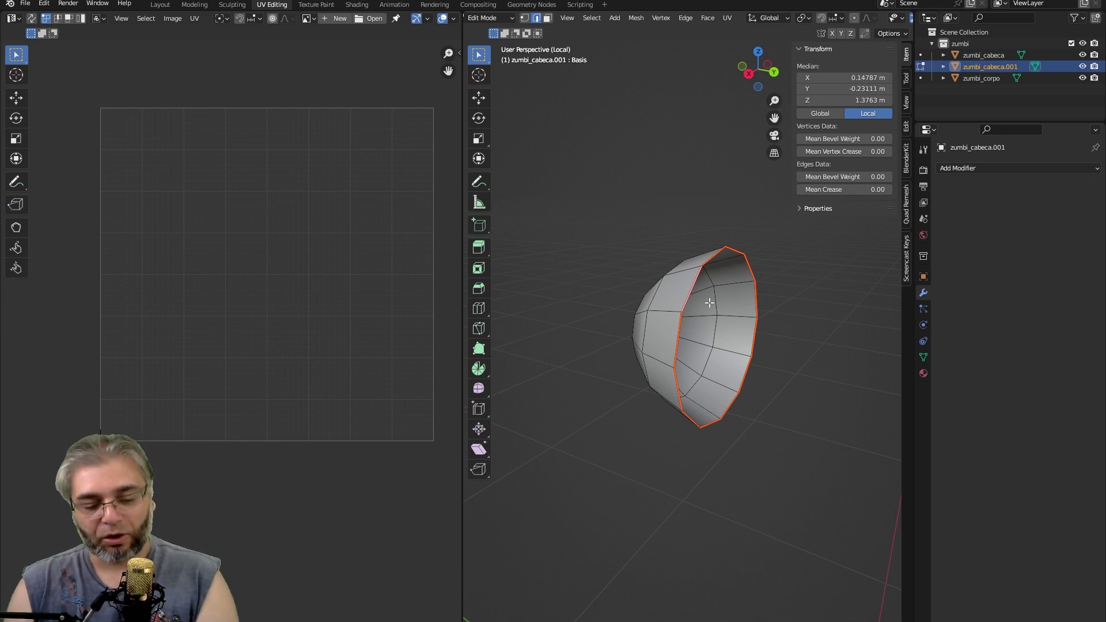
middle_click_drag(709, 303, 747, 360)
left_click(747, 360)
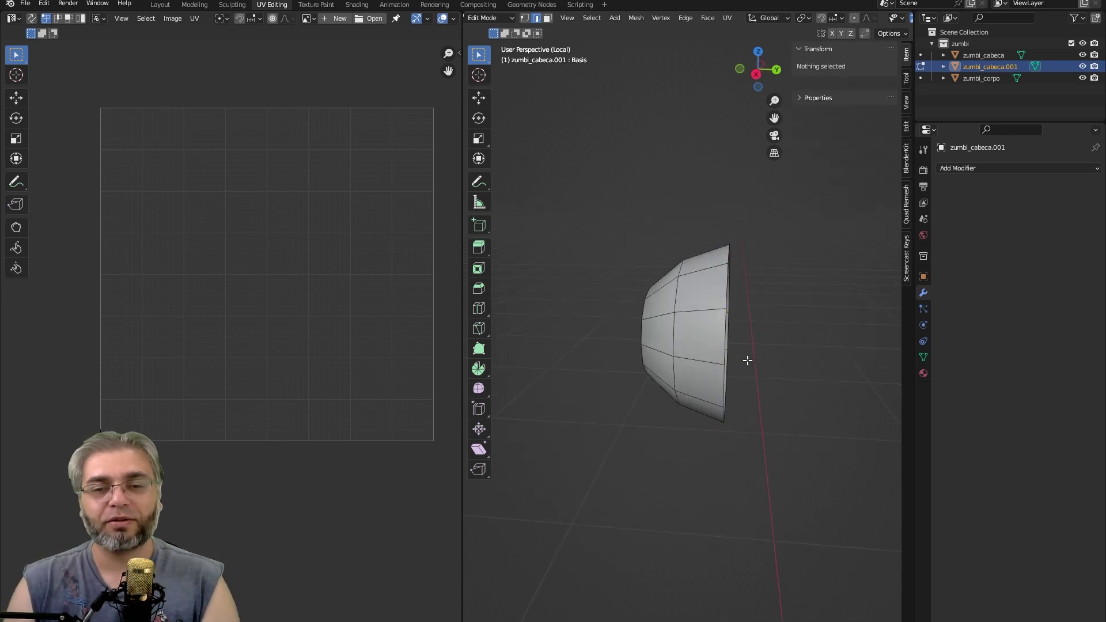
mouse_move(629, 379)
middle_mouse_down()
mouse_move(710, 368)
mouse_move(723, 343)
mouse_move(715, 336)
middle_mouse_up()
Unwrap all the shell's faces into a round disc UV island, then view it head-on.
key("3")
key("a")
scroll(334, 380, "down", 3)
scroll(329, 438, "down", 2)
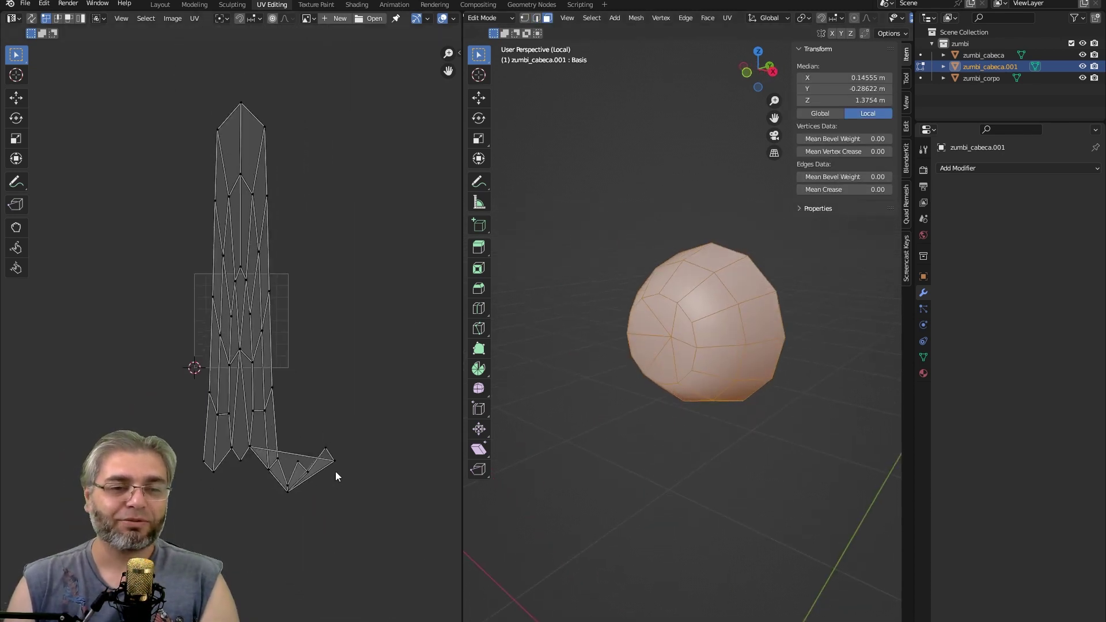
scroll(323, 432, "up", 2)
scroll(314, 363, "up", 1)
right_click(695, 338)
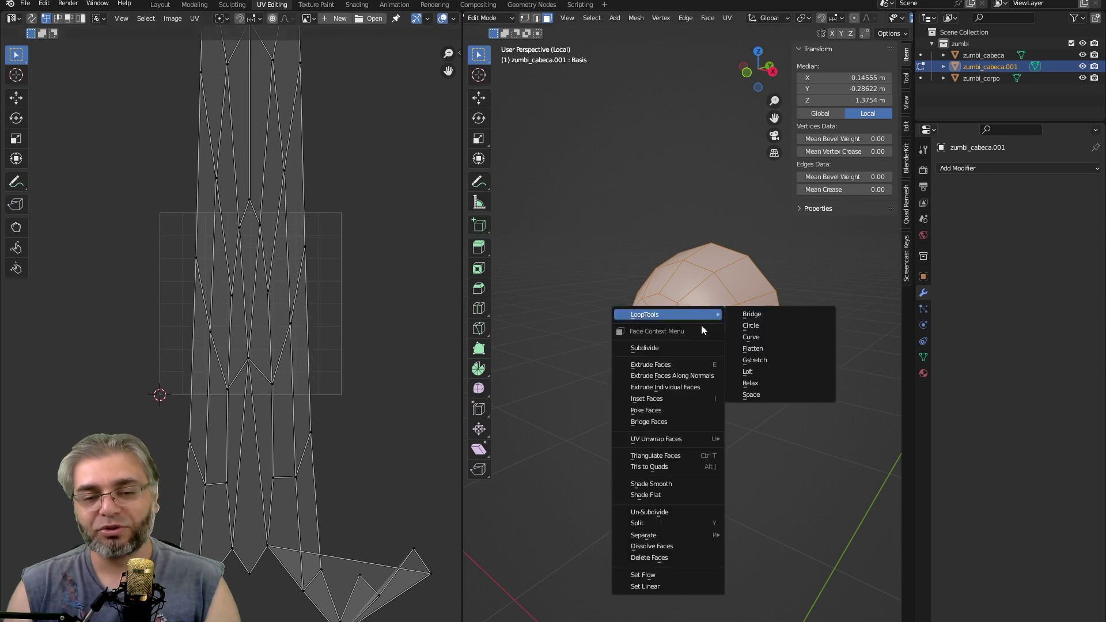
mouse_move(657, 439)
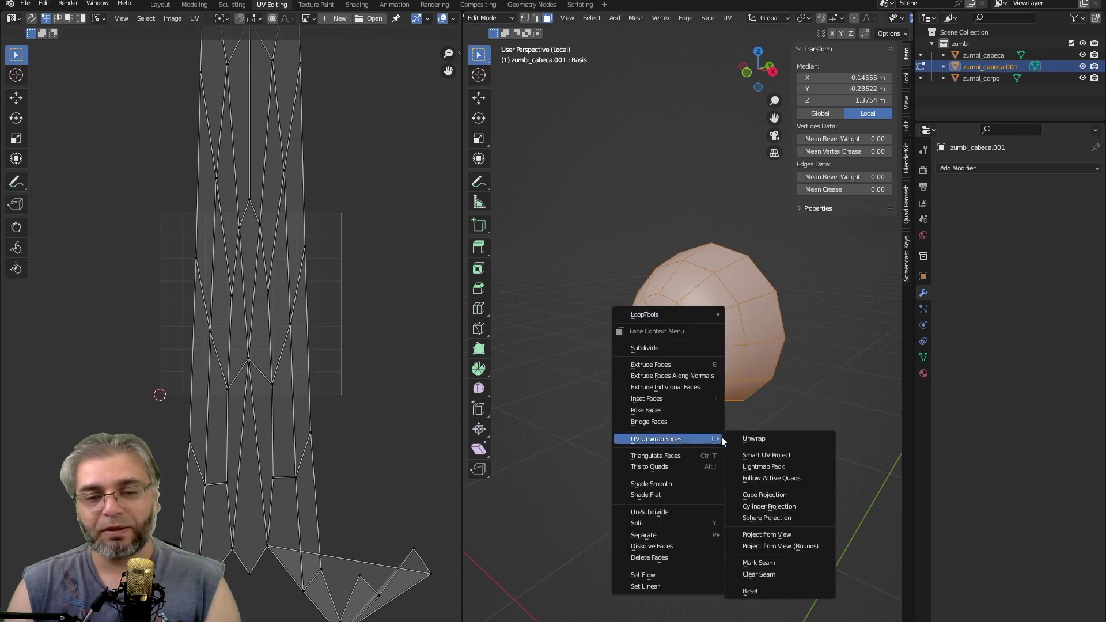
left_click(748, 439)
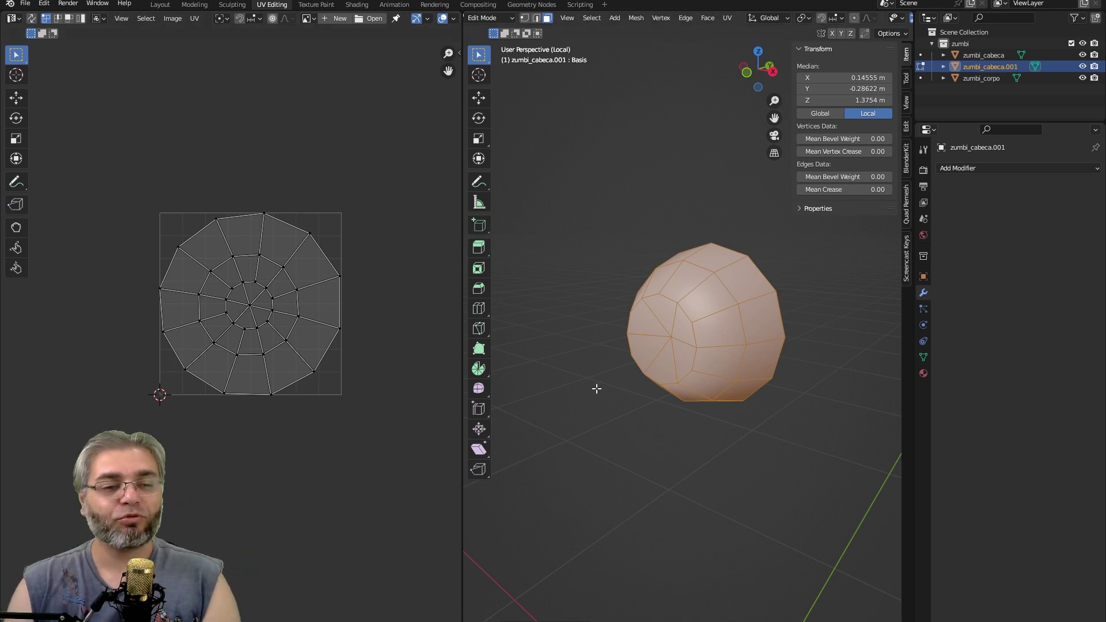
key("KP_7")
key("KP_3")
View the eyeball from the front, enable UV Sync Selection, and deselect everything.
key("KP_1")
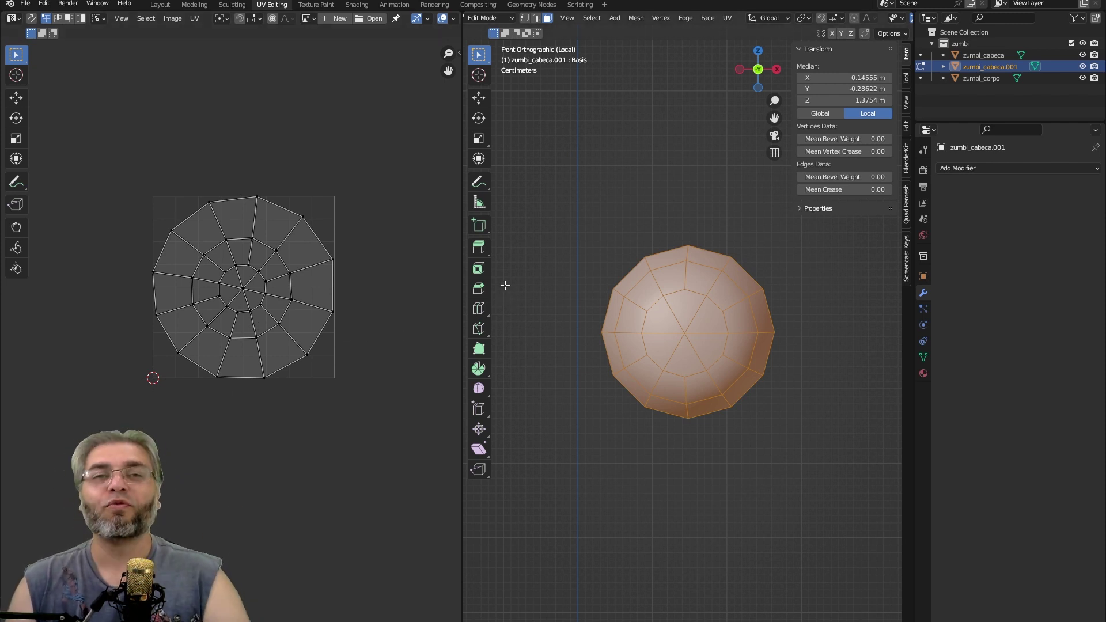
left_click(32, 19)
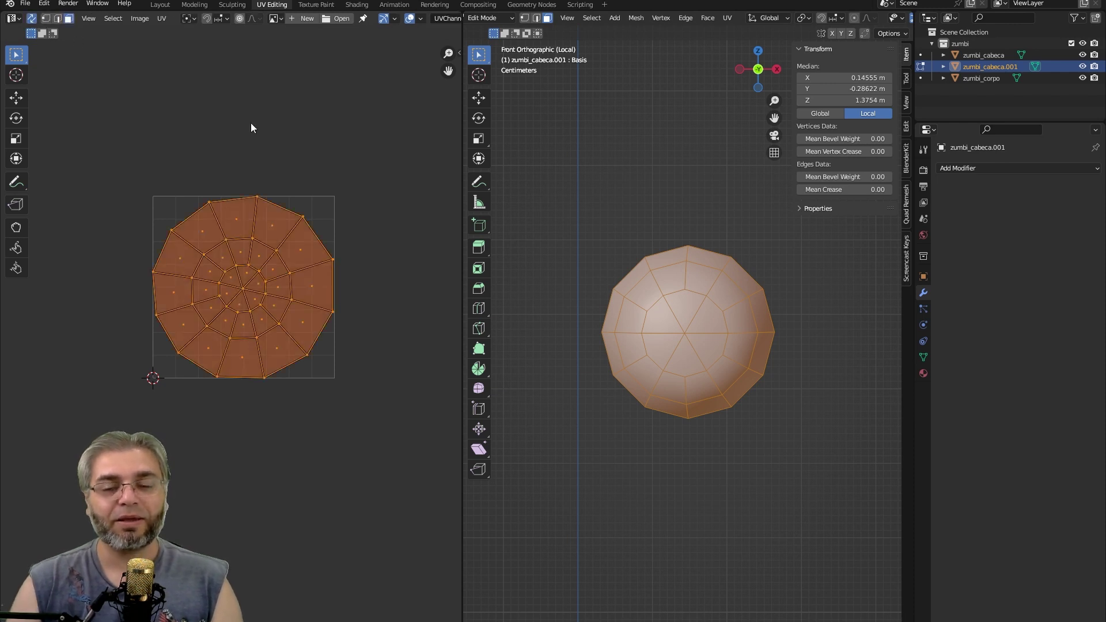
left_click(517, 257)
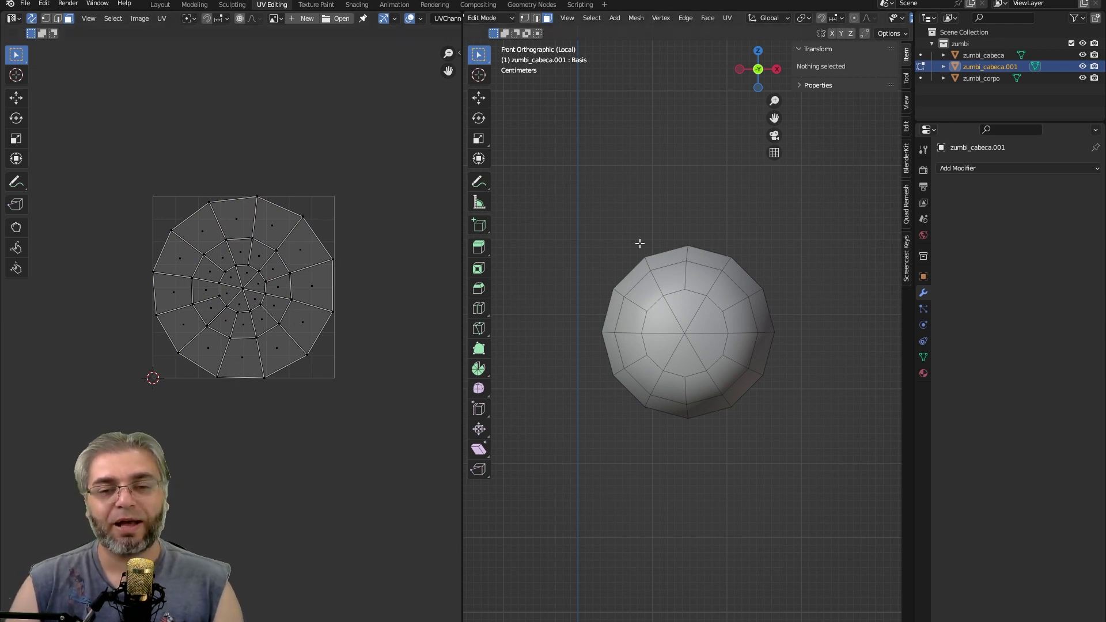
Select the whole UV island, rotate it about 163° and scale it down slightly.
left_click(674, 278)
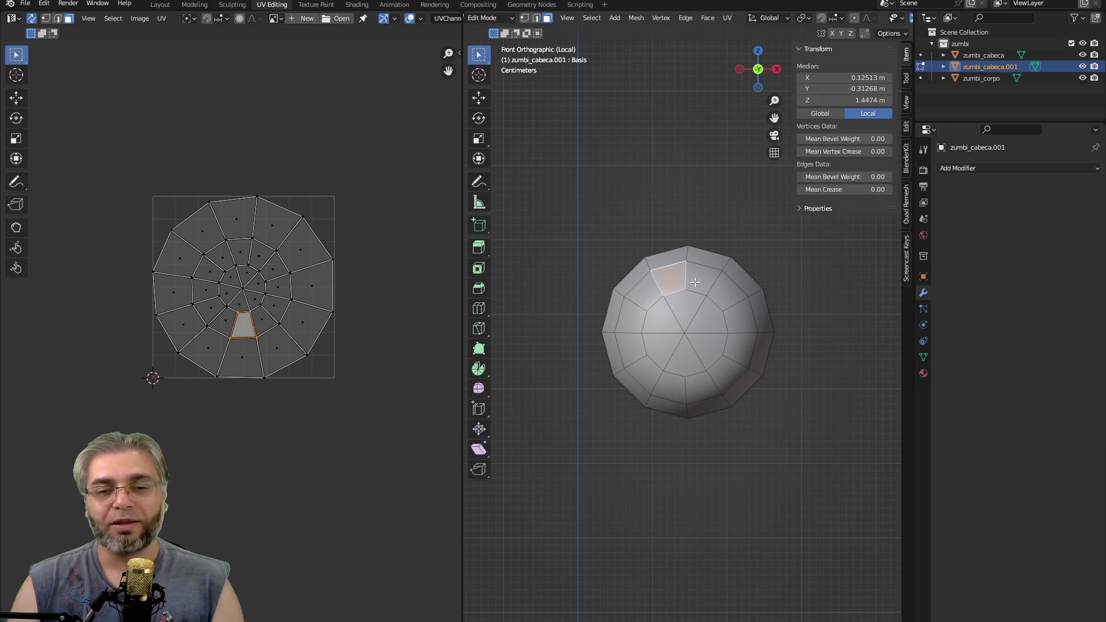
left_click(697, 279, "shift")
left_click(685, 303, "shift")
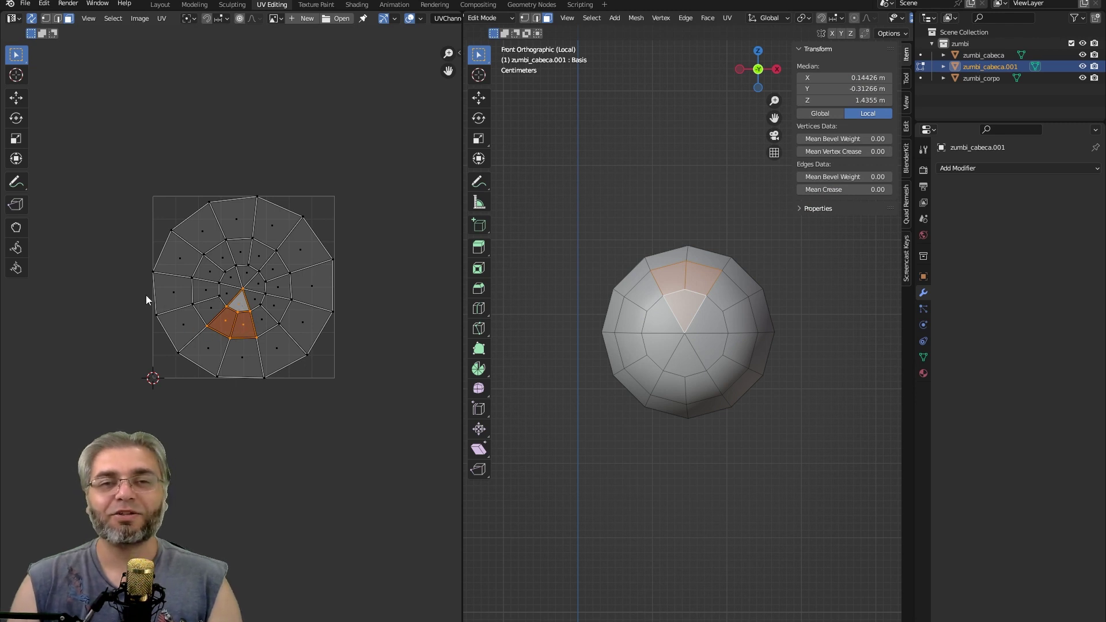
left_click_drag(83, 148, 371, 410)
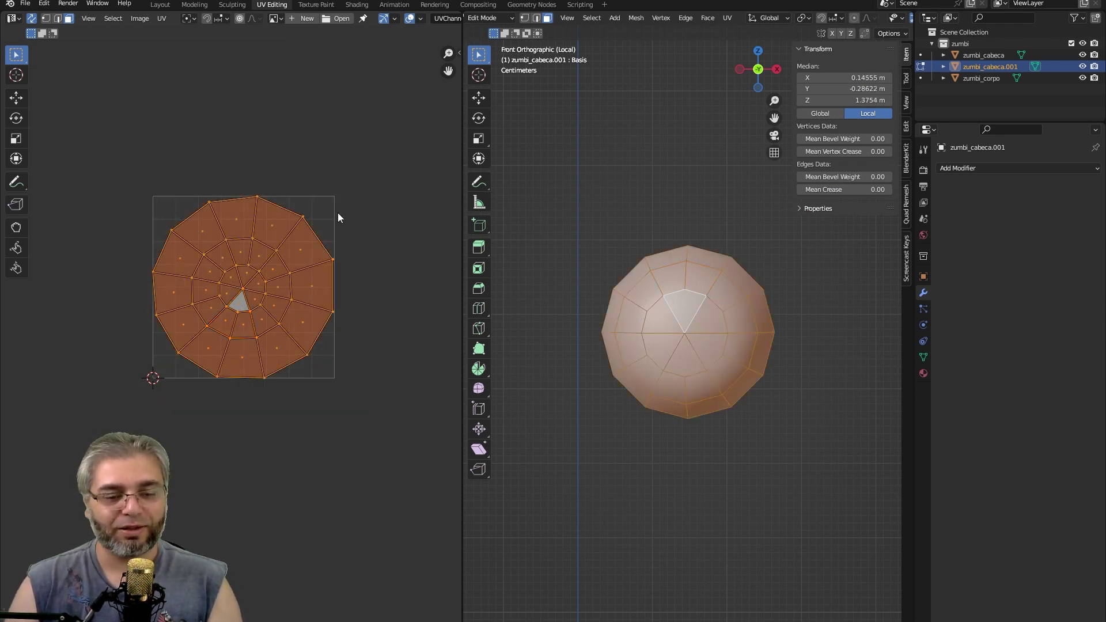
key("r")
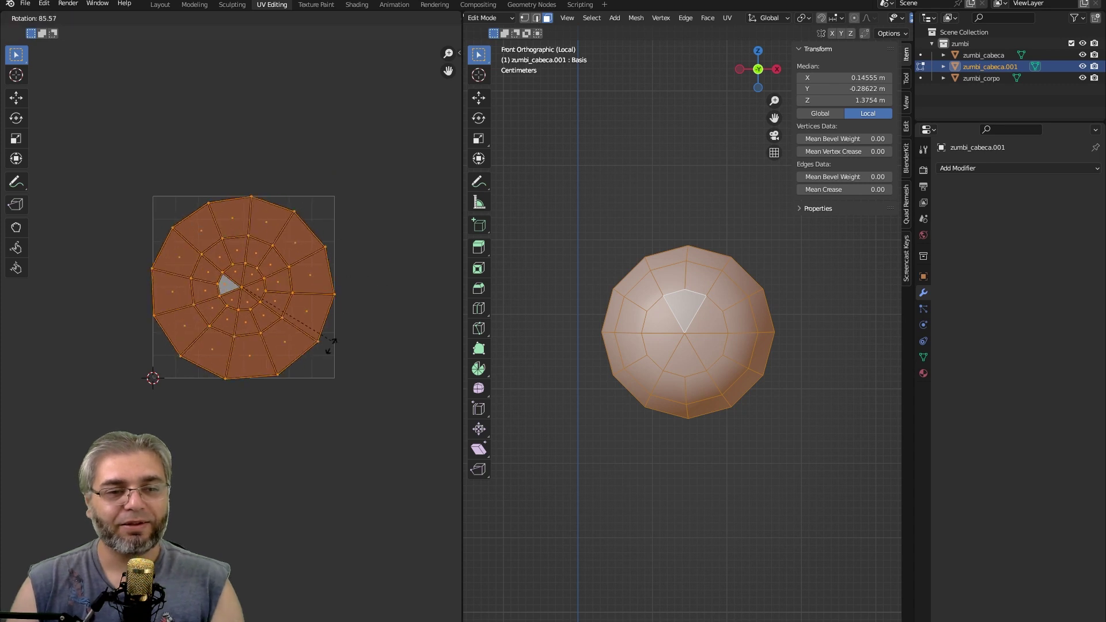
left_click(195, 426)
key("s")
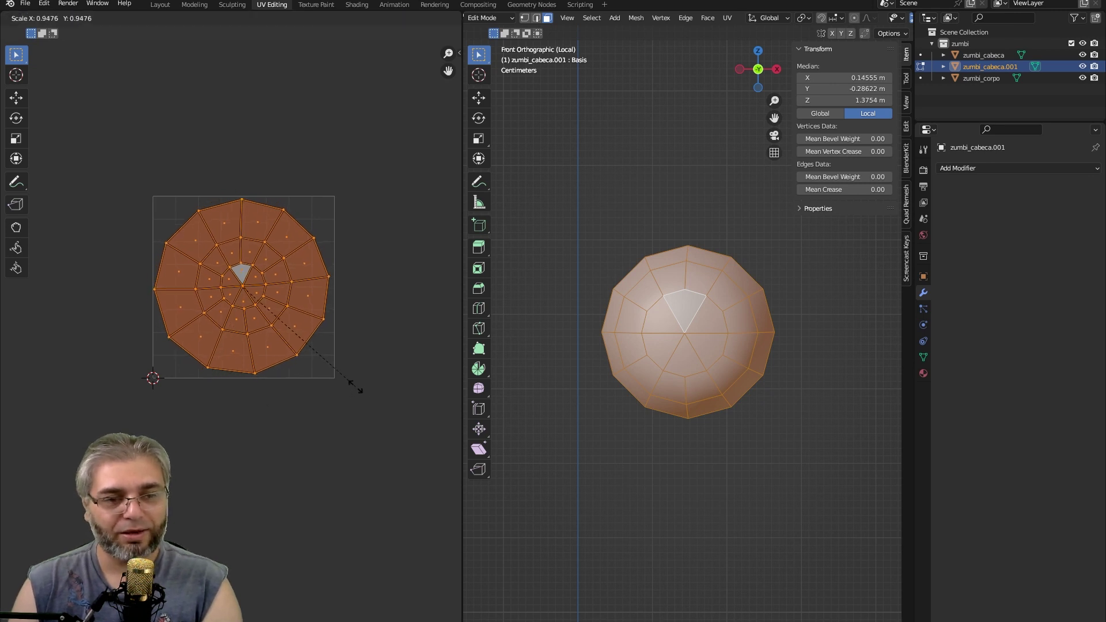
left_click(355, 386)
scroll(345, 383, "up", 3)
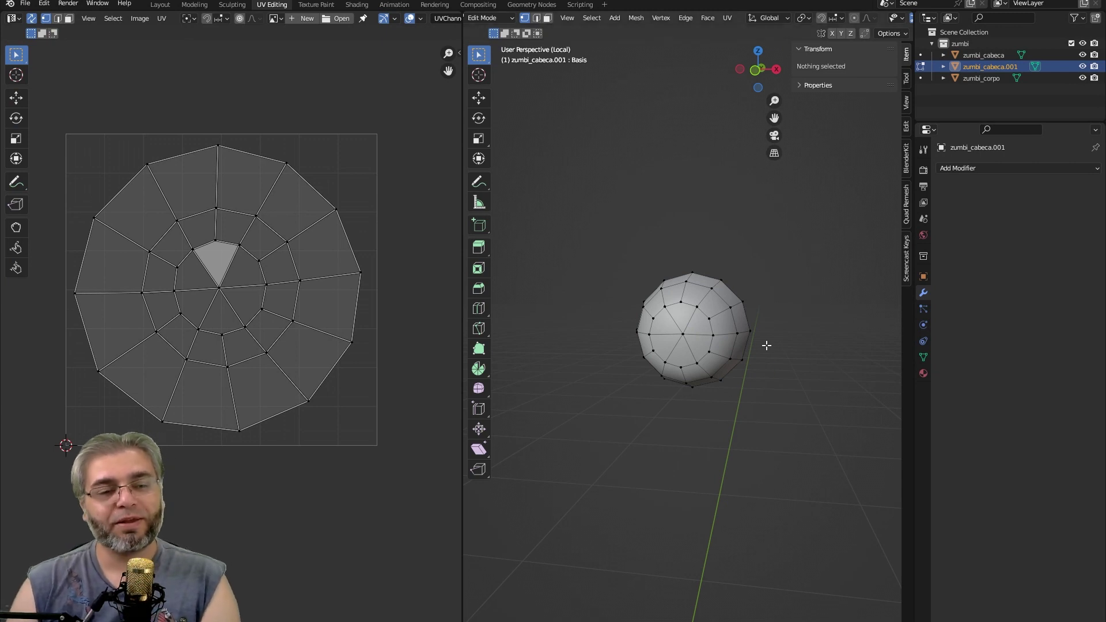
scroll(738, 374, "up", 1)
scroll(709, 389, "up", 1)
scroll(689, 386, "up", 2)
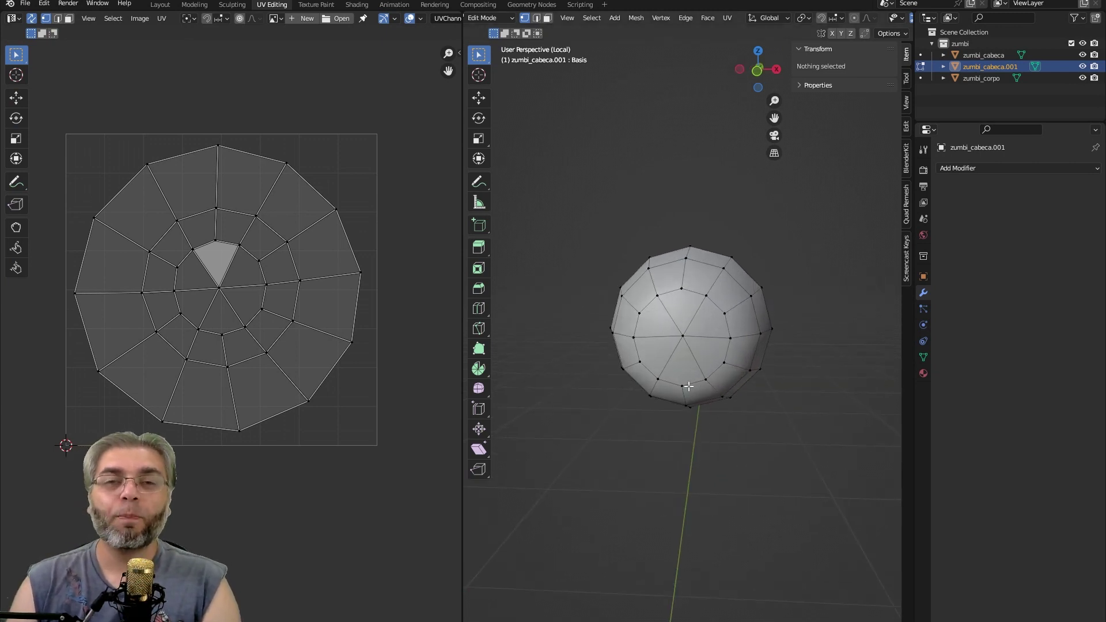
middle_click_drag(689, 386, 668, 296)
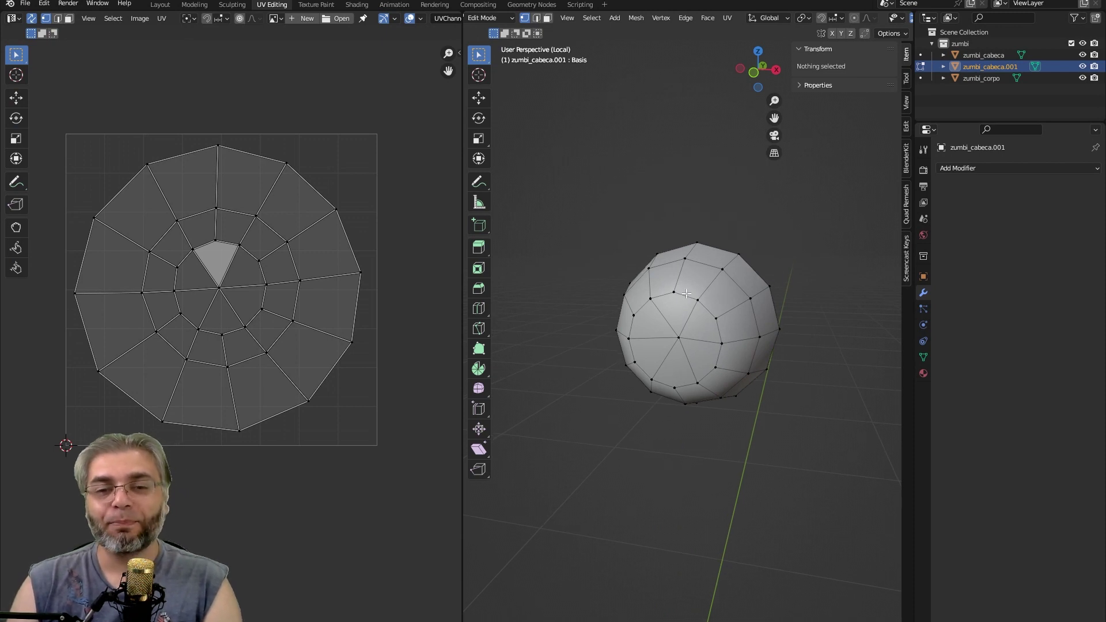
mouse_move(761, 358)
middle_mouse_down()
mouse_move(698, 360)
mouse_move(682, 326)
mouse_move(717, 310)
mouse_move(708, 312)
middle_mouse_up()
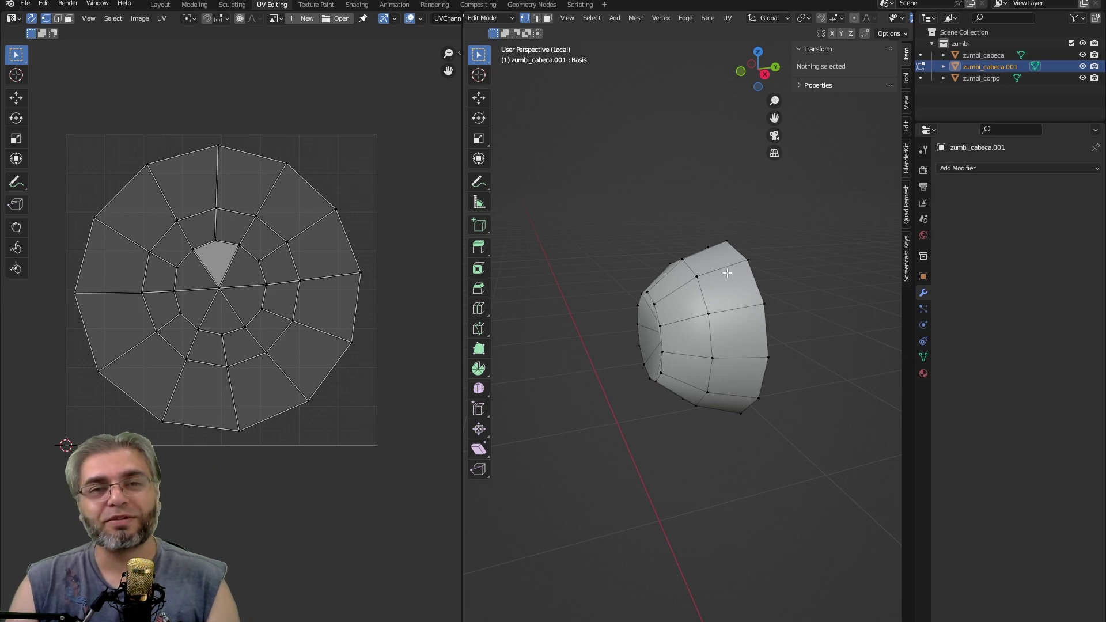
middle_click_drag(681, 352, 692, 311)
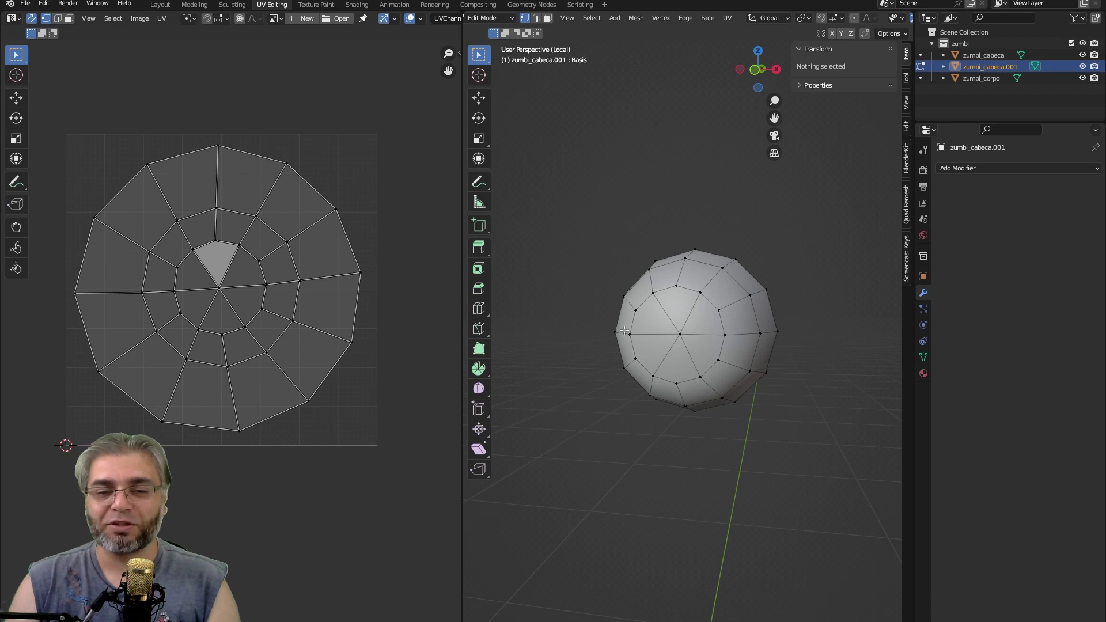
middle_click_drag(674, 318, 712, 321)
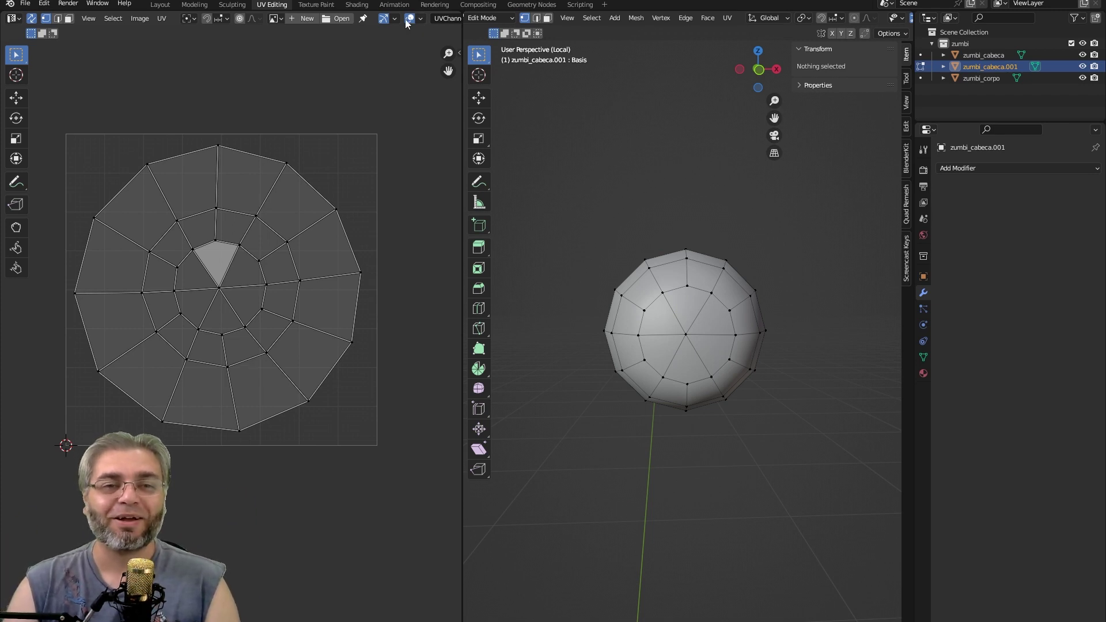
Enable Display Stretch from the UV Editor's Overlays menu.
left_click(423, 20)
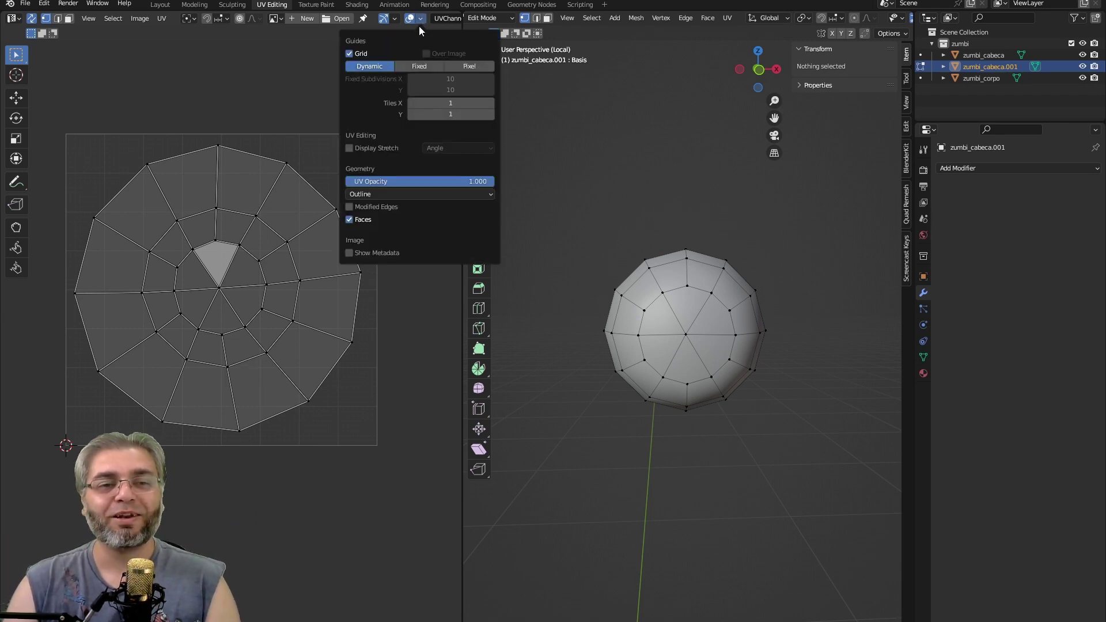
left_click(349, 148)
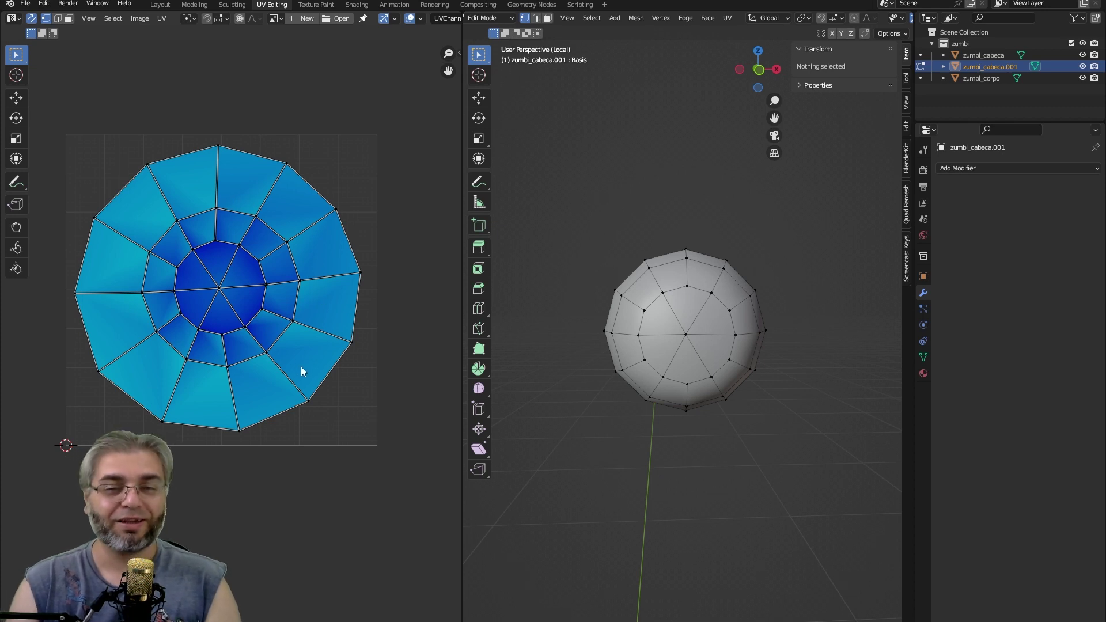
left_click_drag(236, 127, 213, 160)
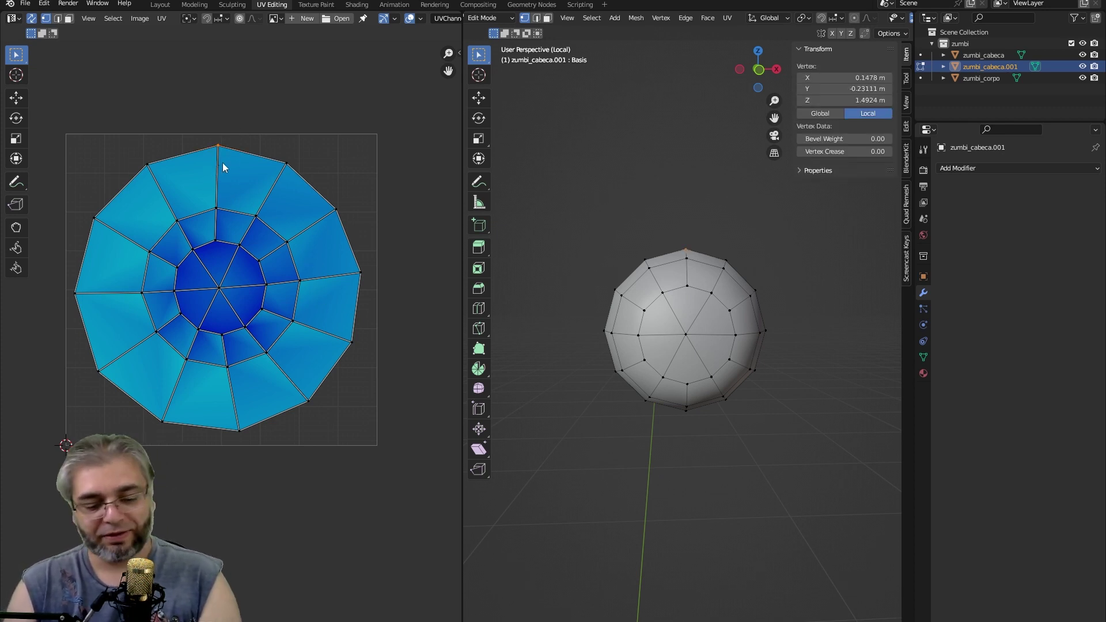
key("g")
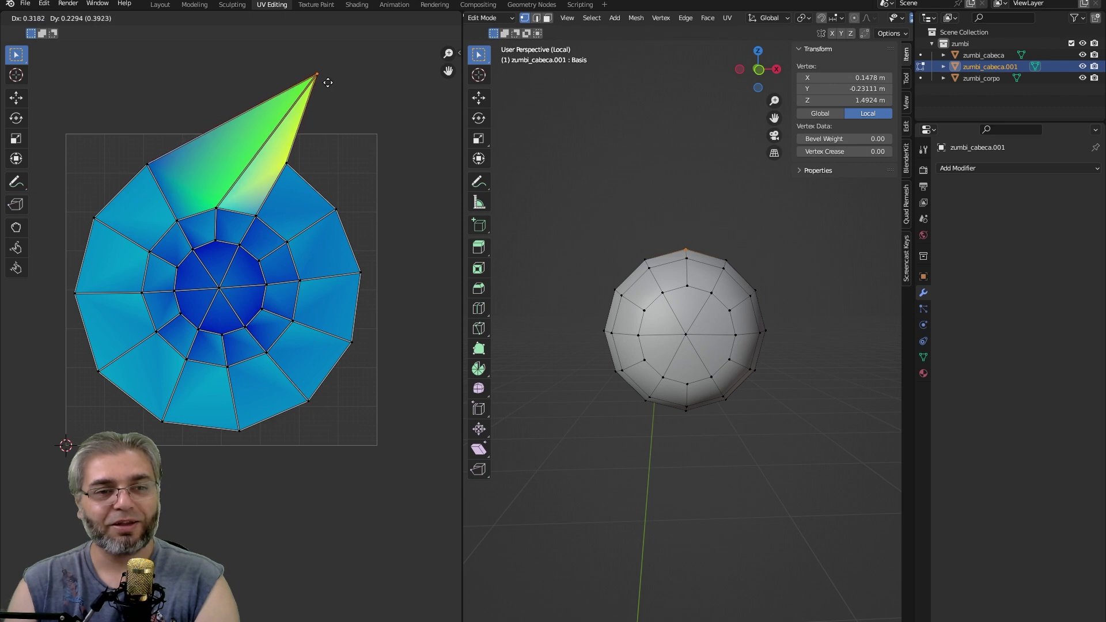
left_click(333, 80)
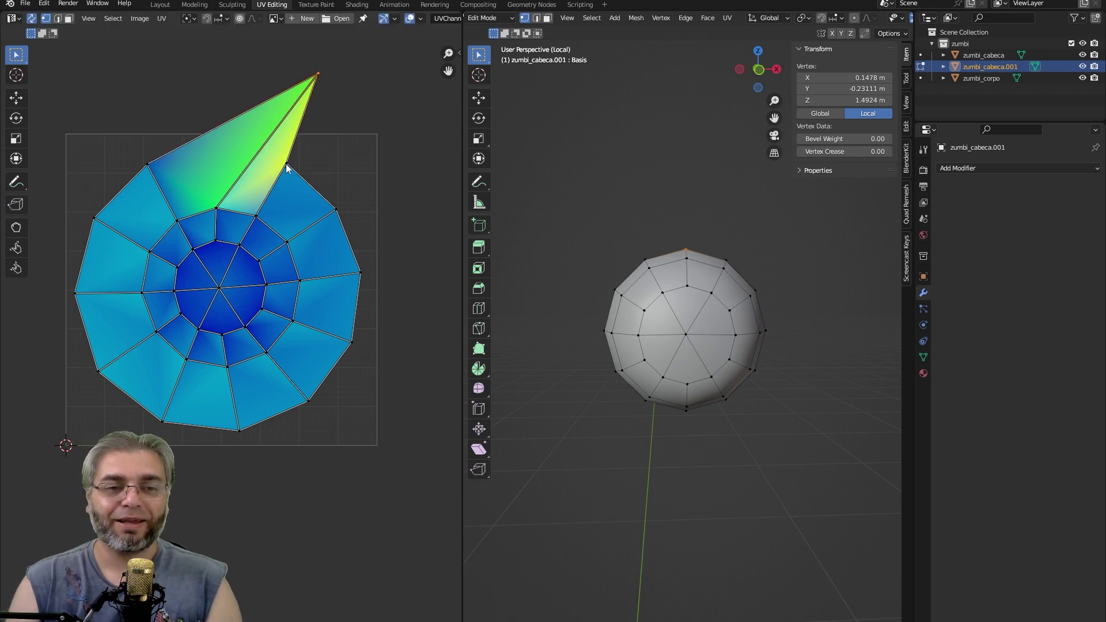
key("ctrl+z")
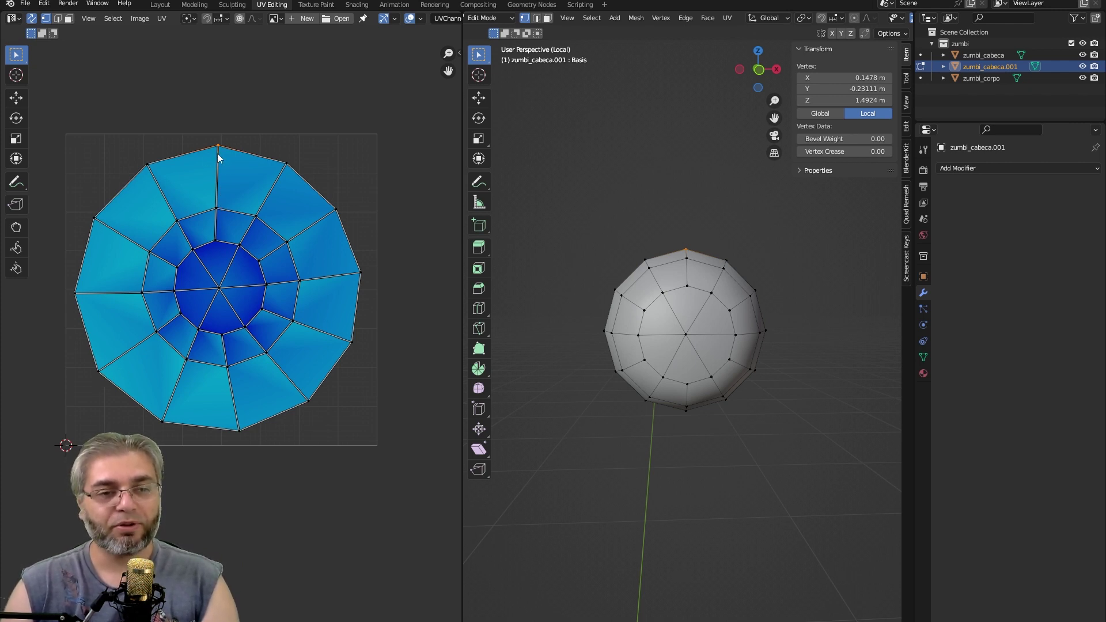
Orbit the shell from below, then box-select the inner-ring UV vertices.
scroll(217, 172, "up", 1)
scroll(207, 196, "up", 1)
scroll(230, 132, "up", 1)
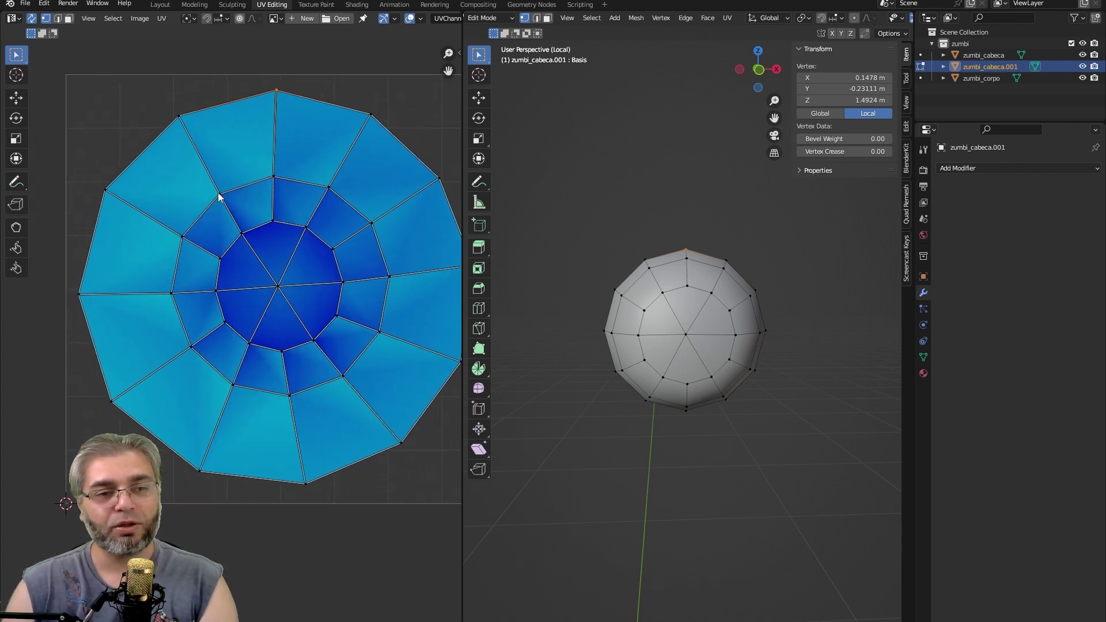
mouse_move(493, 175)
middle_mouse_down()
mouse_move(698, 310)
mouse_move(682, 284)
middle_mouse_up()
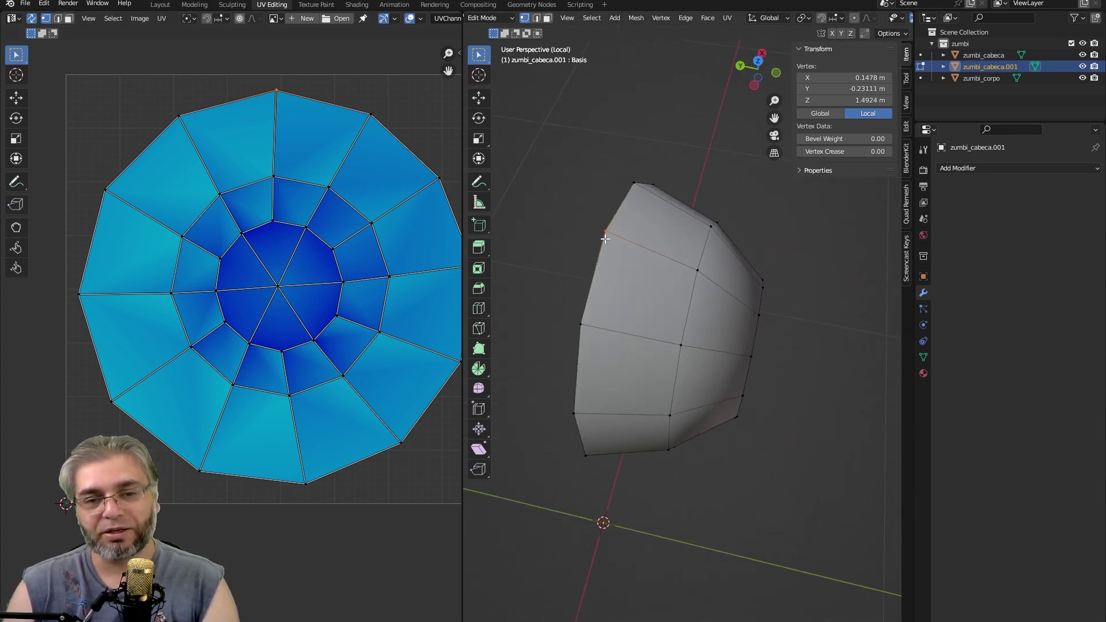
middle_click_drag(650, 373, 661, 321)
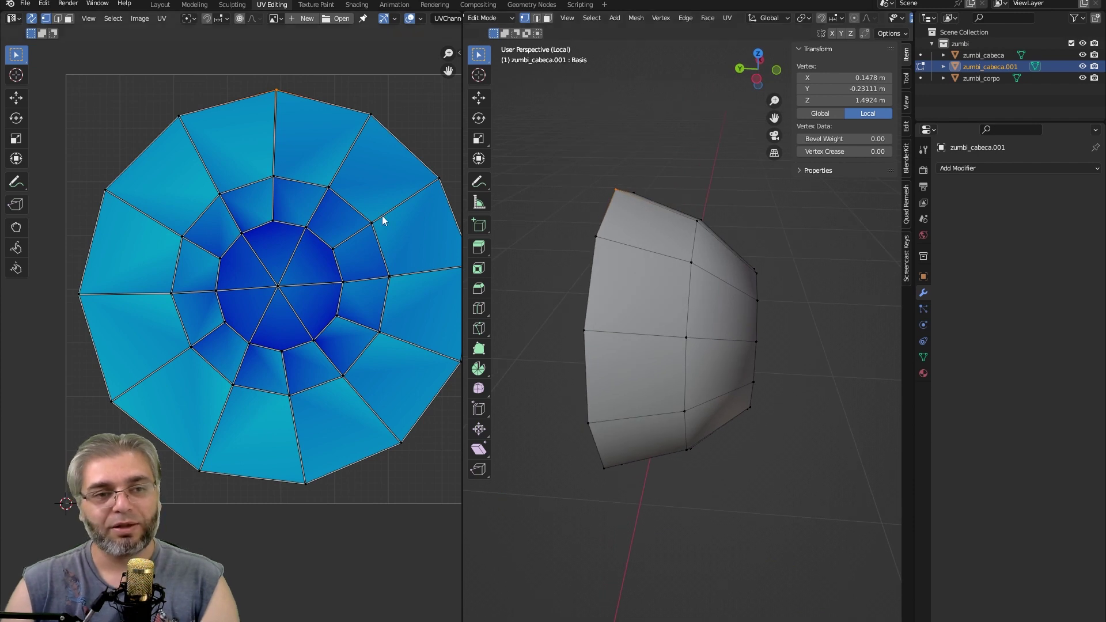
scroll(231, 276, "down", 2)
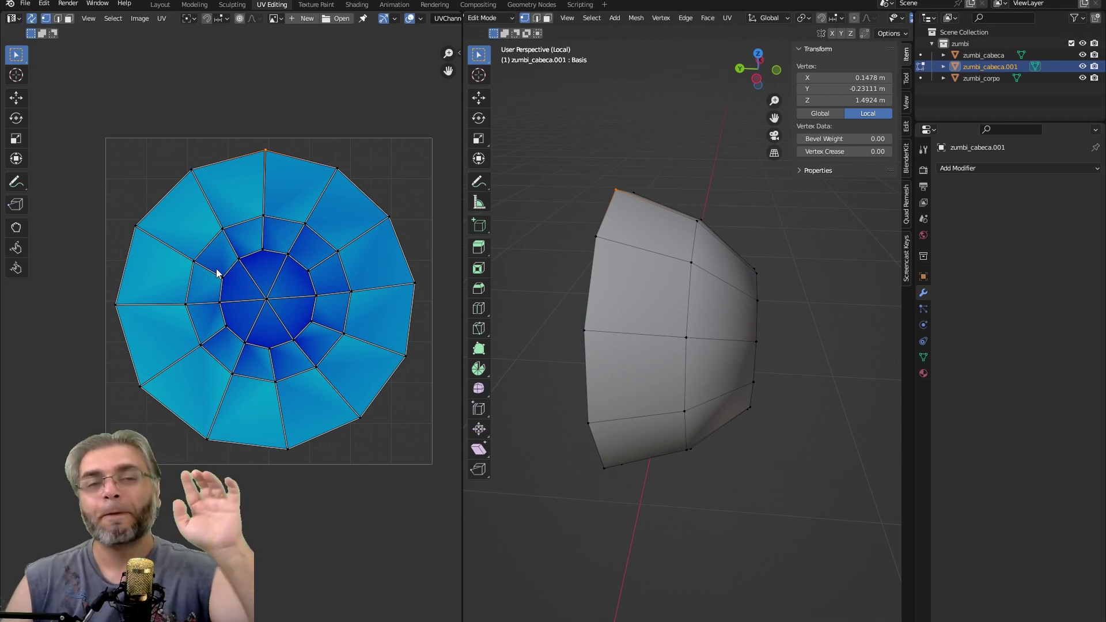
left_click_drag(172, 205, 354, 391)
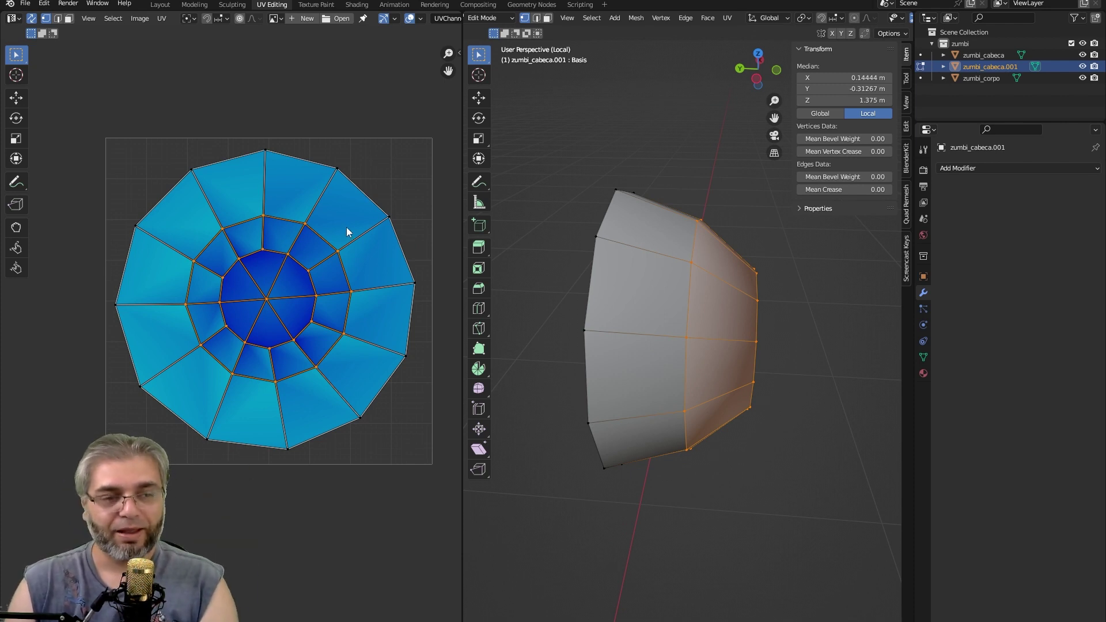
Scale up the inner UV rings, then reselect the inner circle and enlarge it further.
key("s")
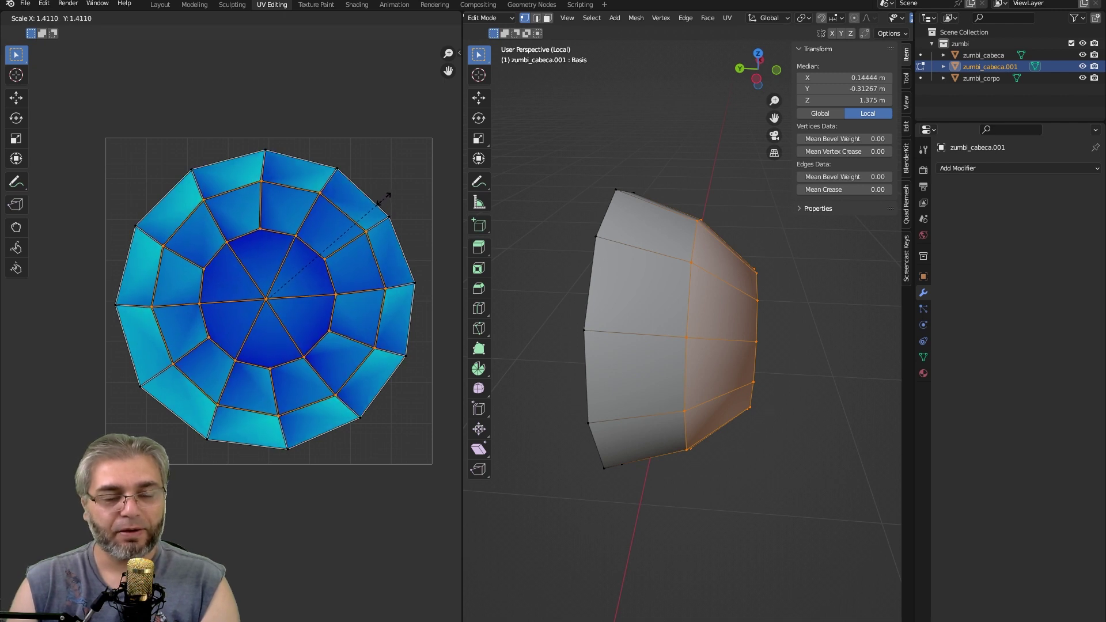
left_click(384, 199)
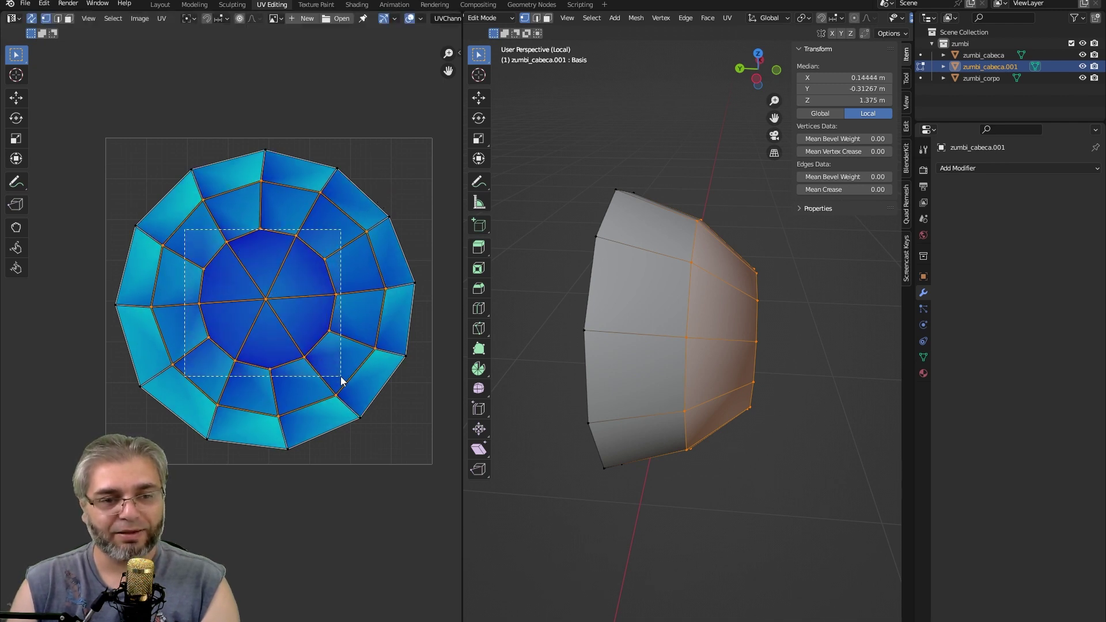
left_click_drag(260, 286, 341, 372)
left_click_drag(244, 265, 343, 373)
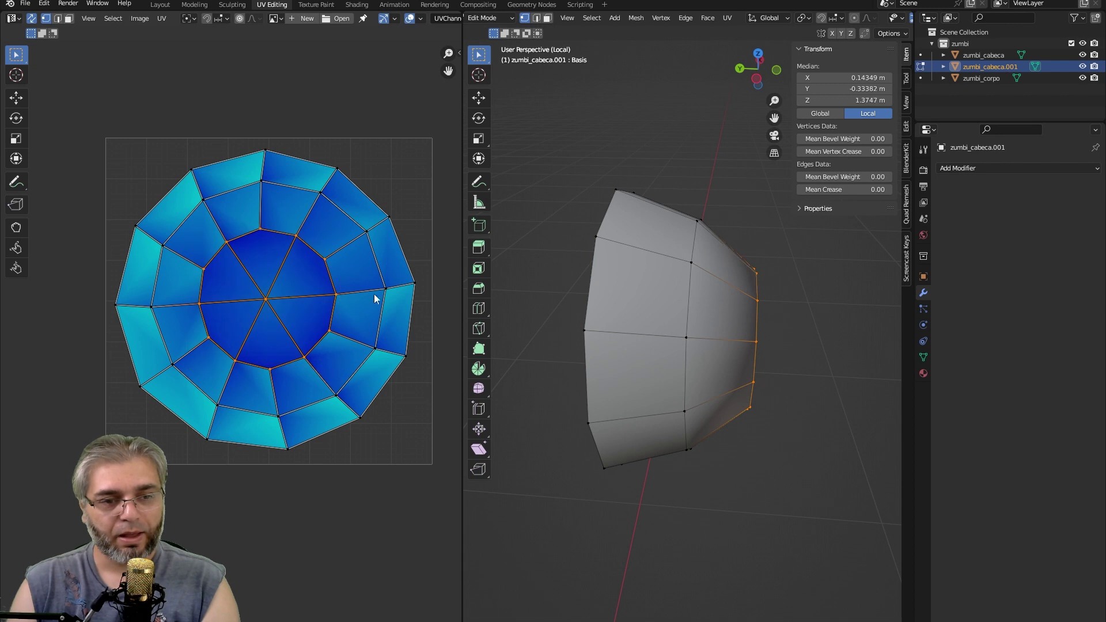
key("s")
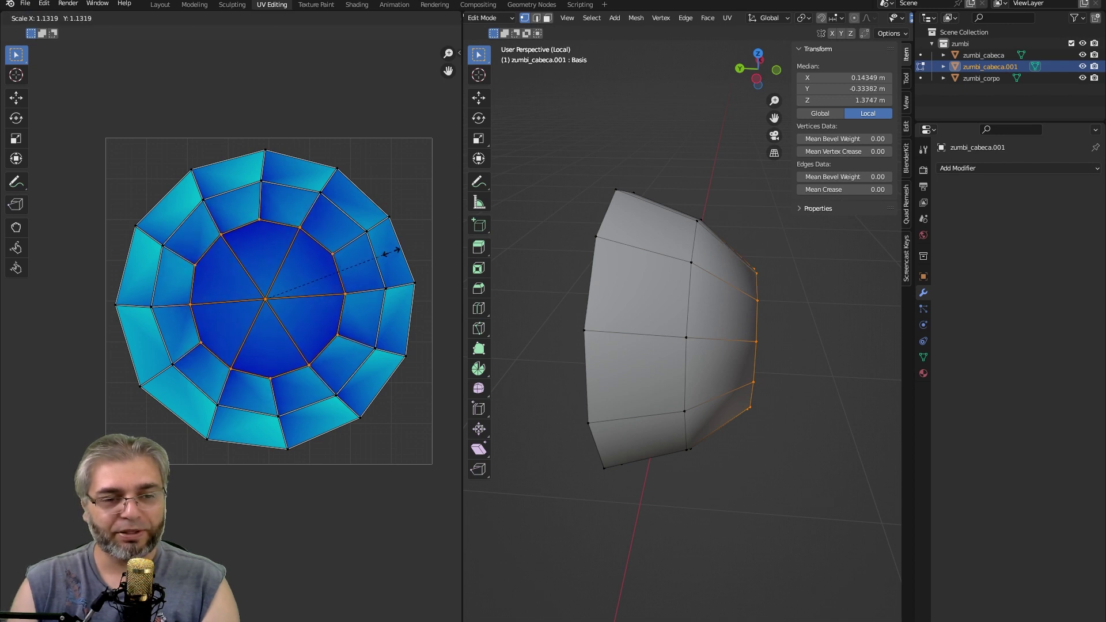
left_click(390, 257)
middle_click_drag(289, 252, 328, 279)
scroll(328, 248, "up", 2)
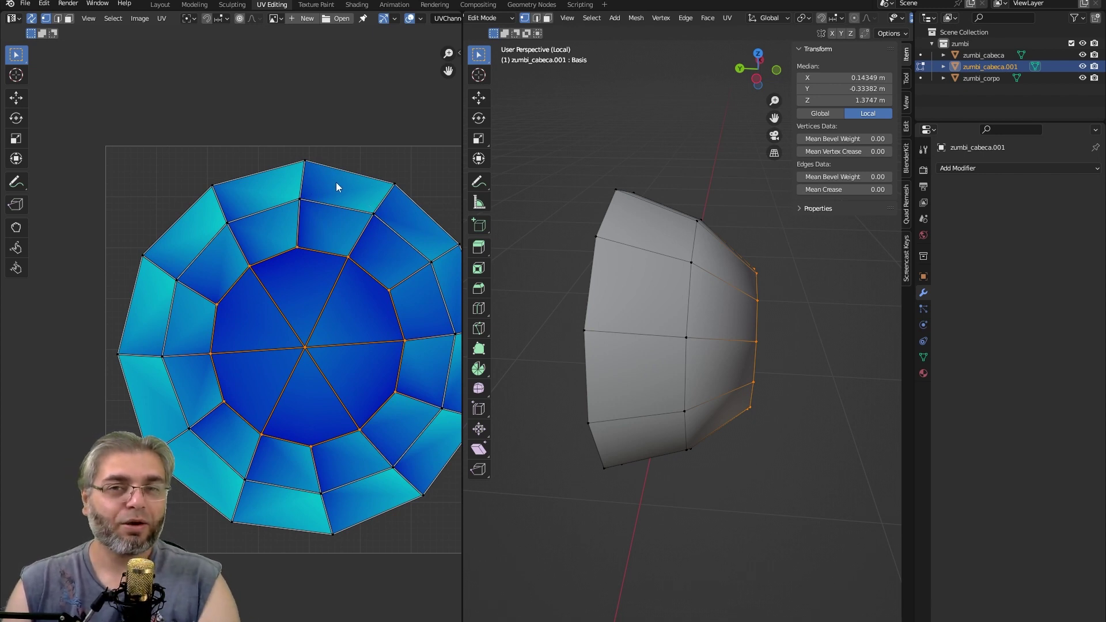
Nudge the top, upper-right, upper-left and left-edge rim vertices of the UV island.
left_click(305, 162)
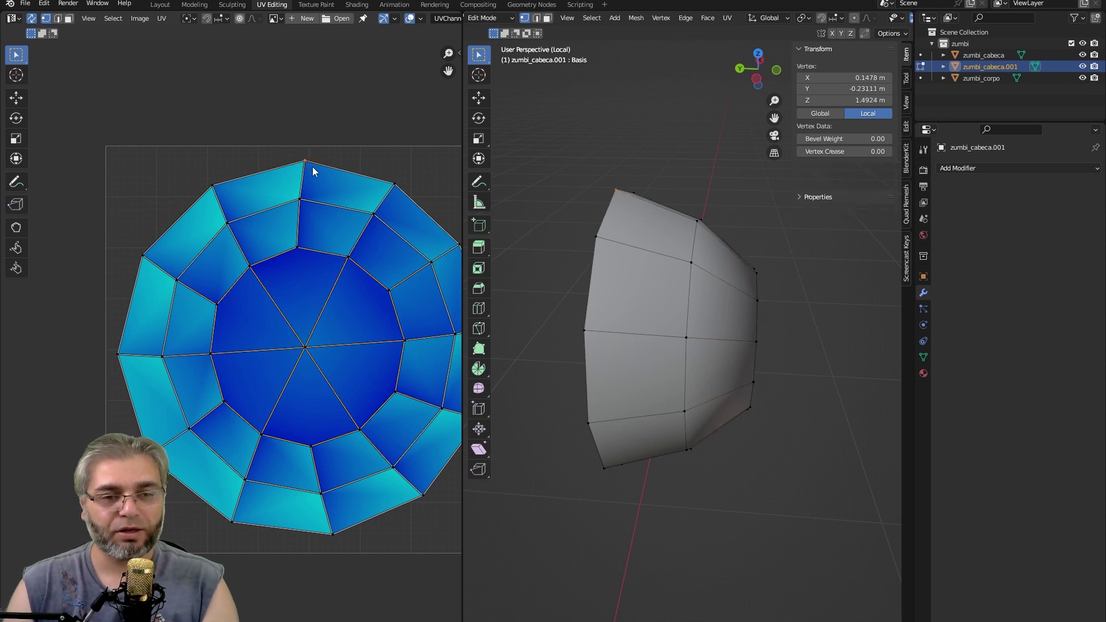
key("g")
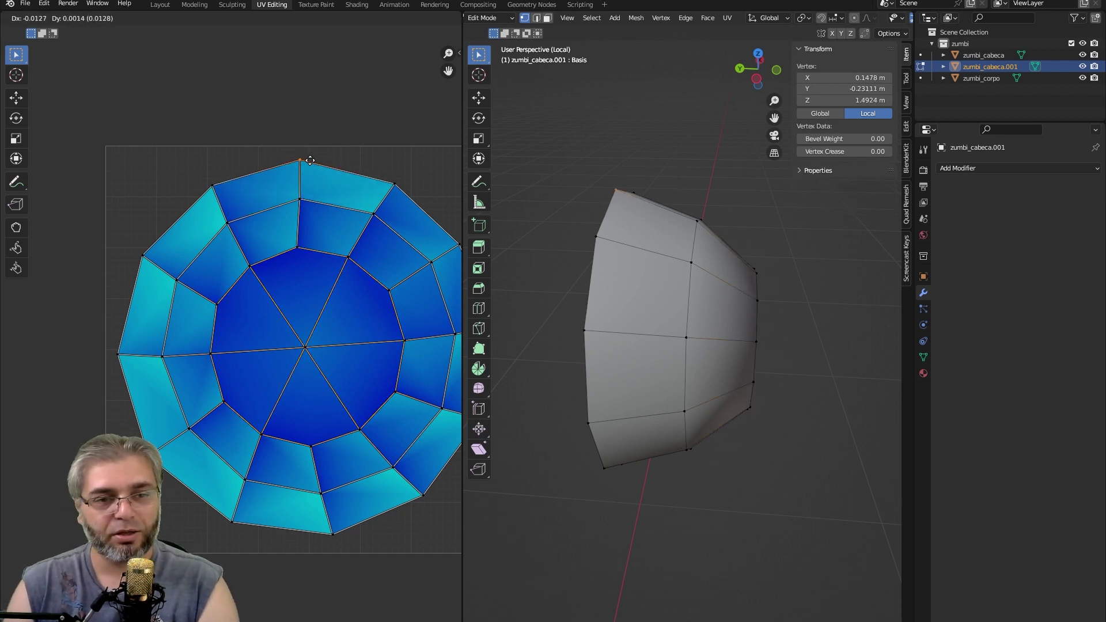
left_click(311, 165)
key("g")
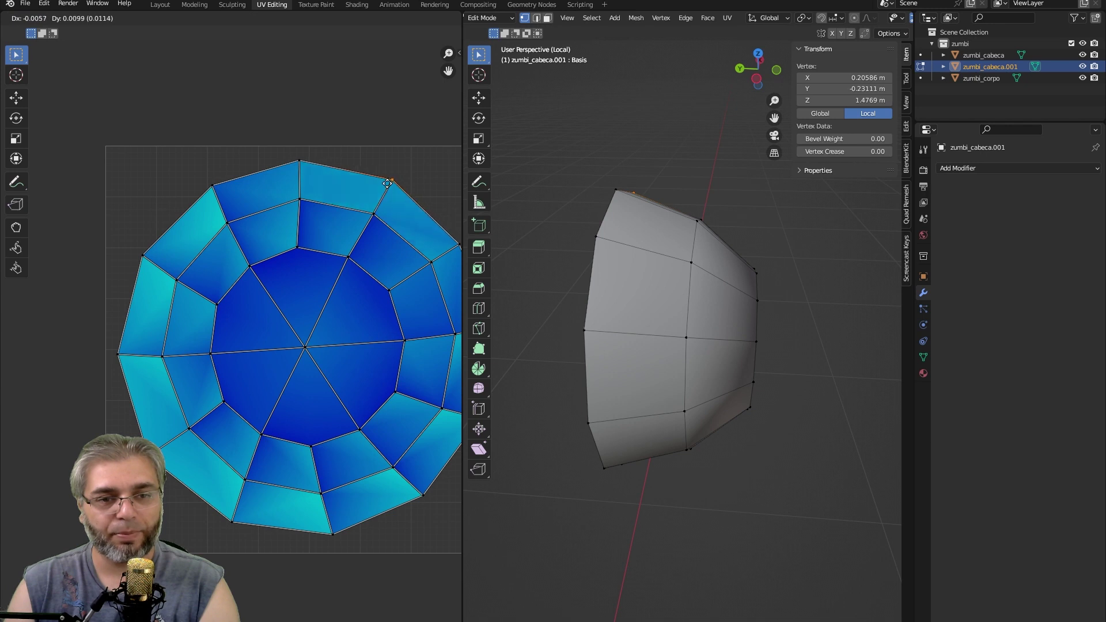
left_click(383, 197)
key("g")
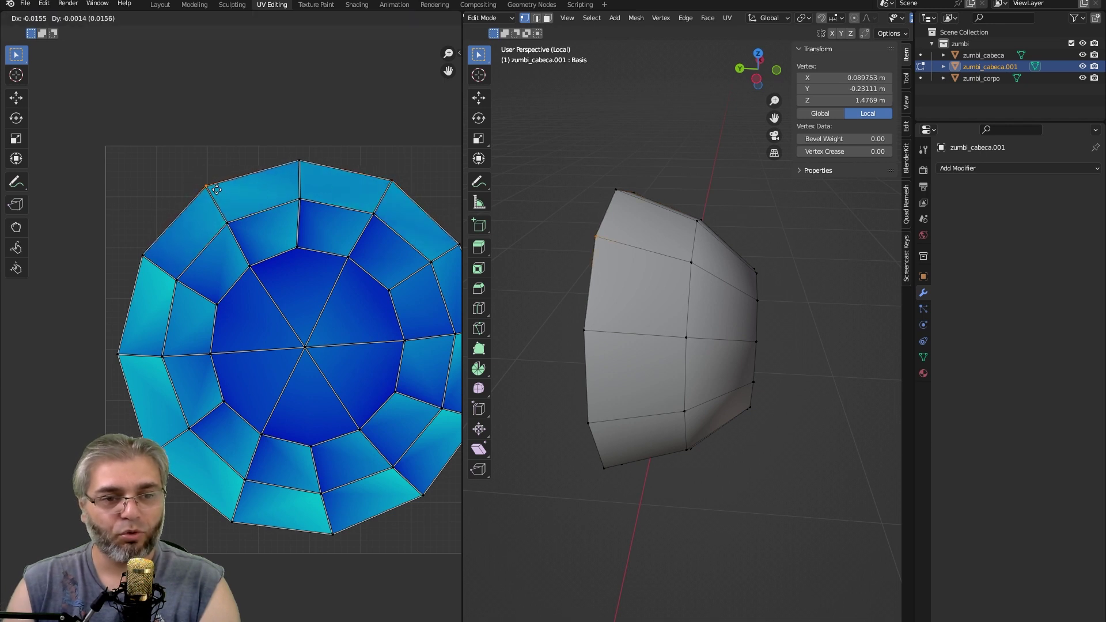
left_click(215, 193)
left_click(150, 267)
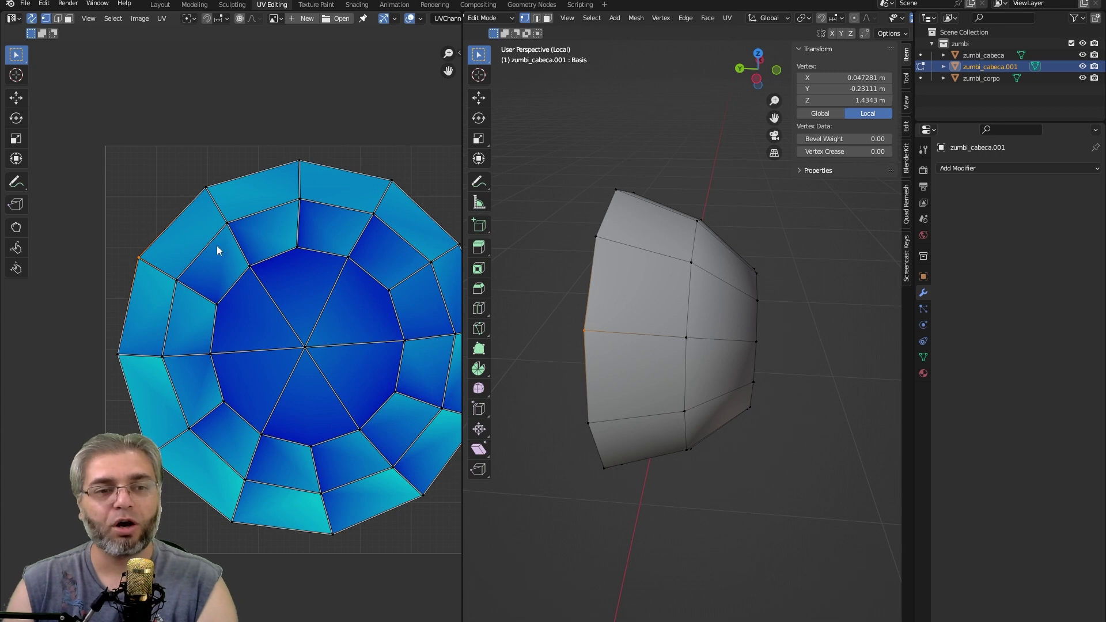
middle_click_drag(217, 245, 220, 228)
Shift an inner vertex near the top and the top vertex slightly left to even the stretch.
left_click_drag(311, 235, 310, 234)
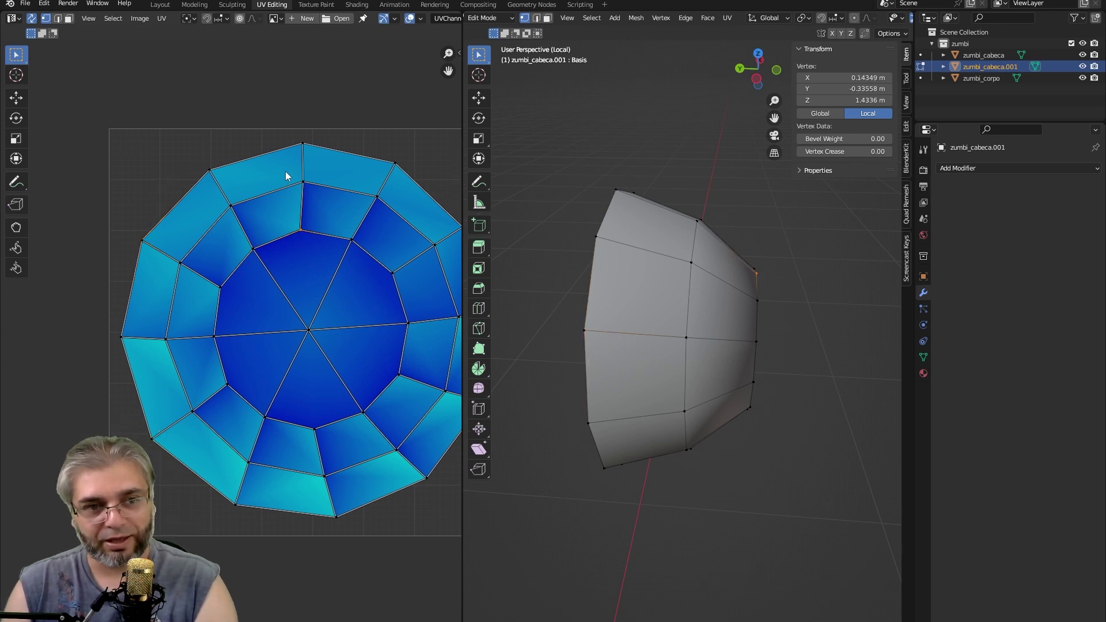
key("g")
left_click(308, 192)
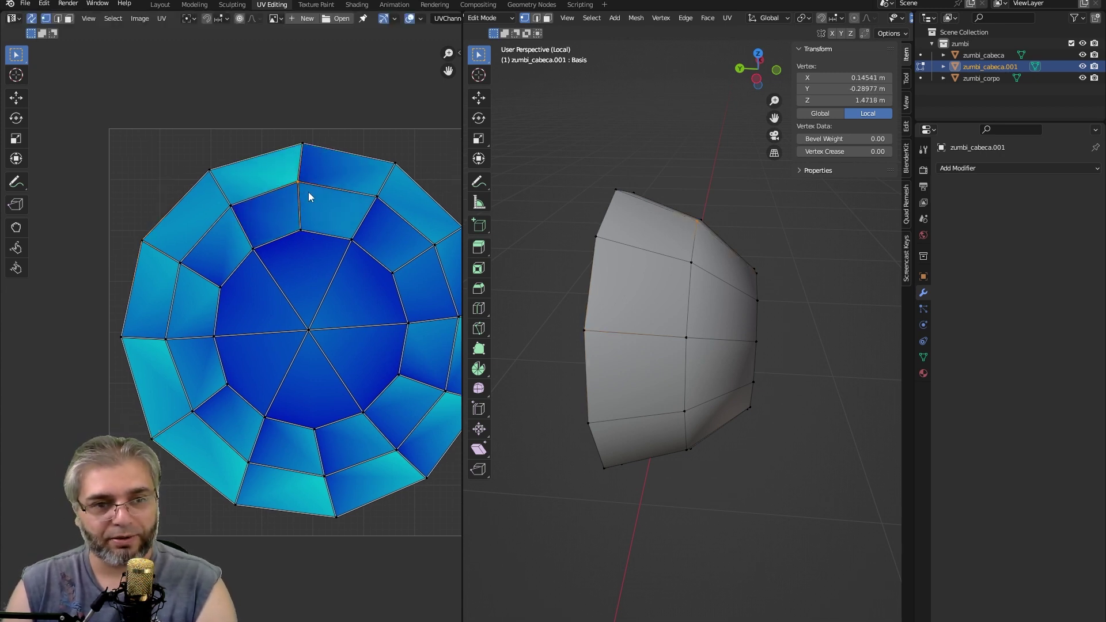
left_click_drag(285, 130, 322, 155)
key("g")
left_click(301, 244)
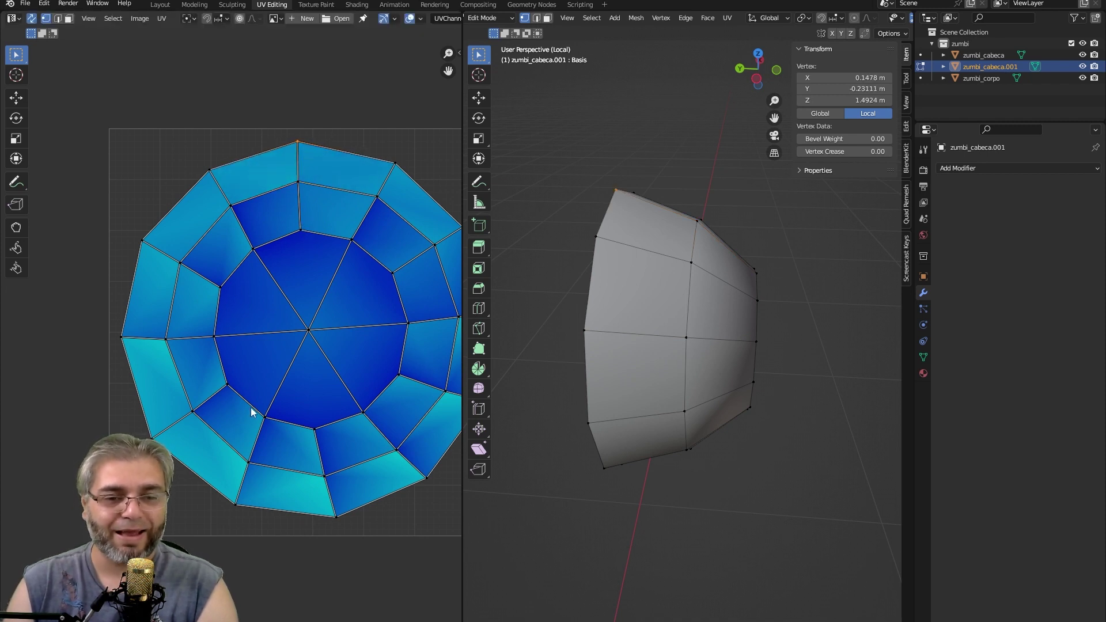
Orbit the dome to the front and box-select every vertex of the UV island.
middle_click_drag(547, 273, 705, 292)
scroll(378, 369, "down", 1)
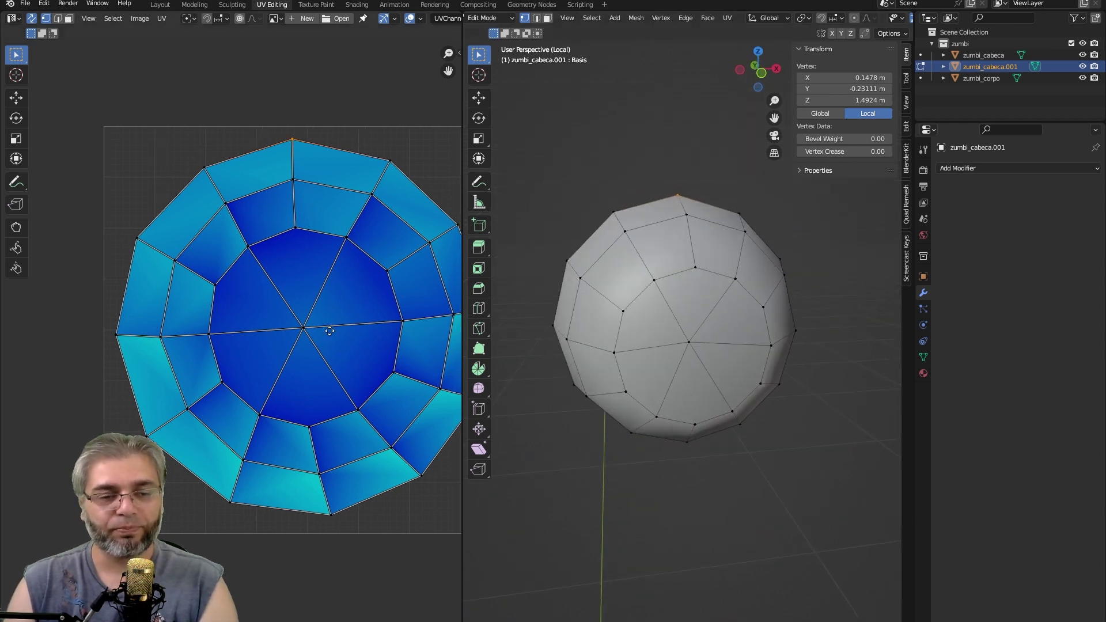
scroll(257, 323, "down", 2)
left_click_drag(119, 179, 377, 444)
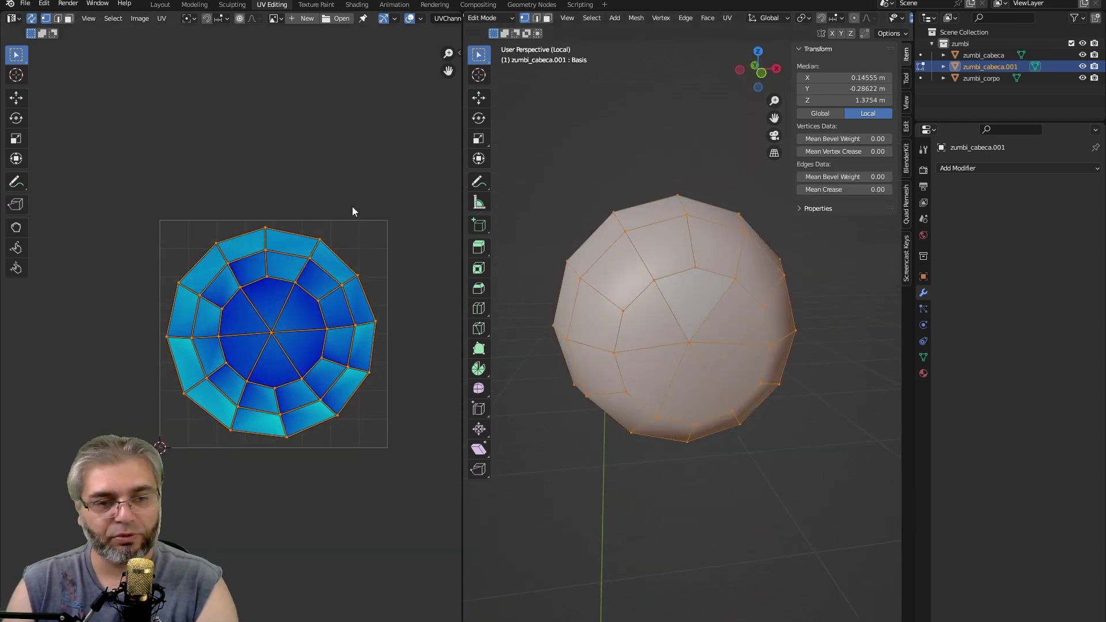
scroll(295, 282, "up", 1)
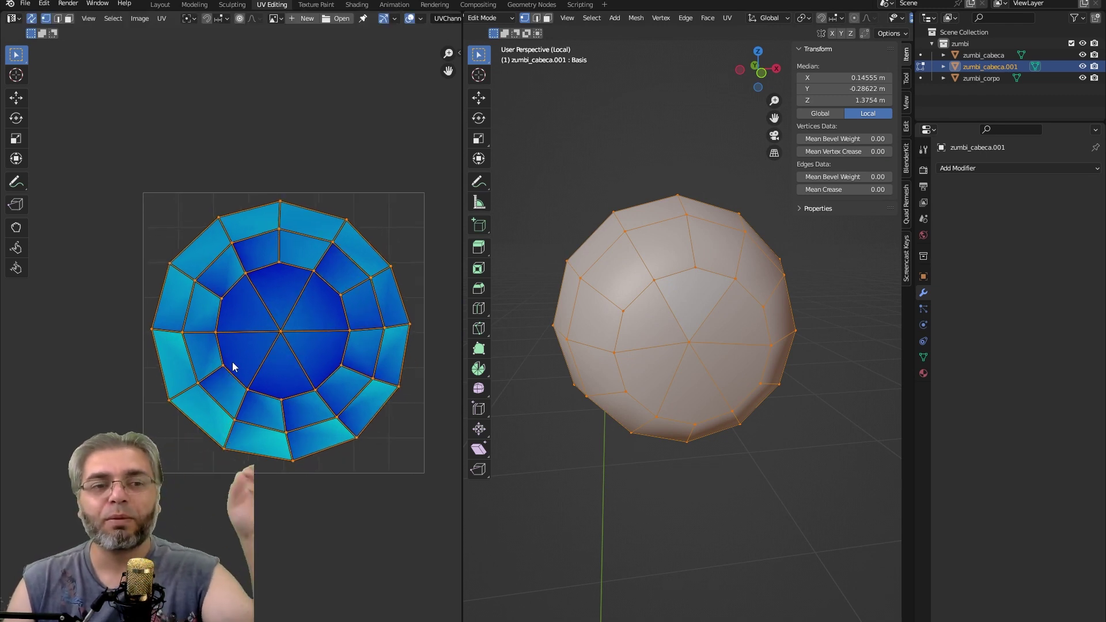
middle_click_drag(236, 334, 225, 207, "ctrl")
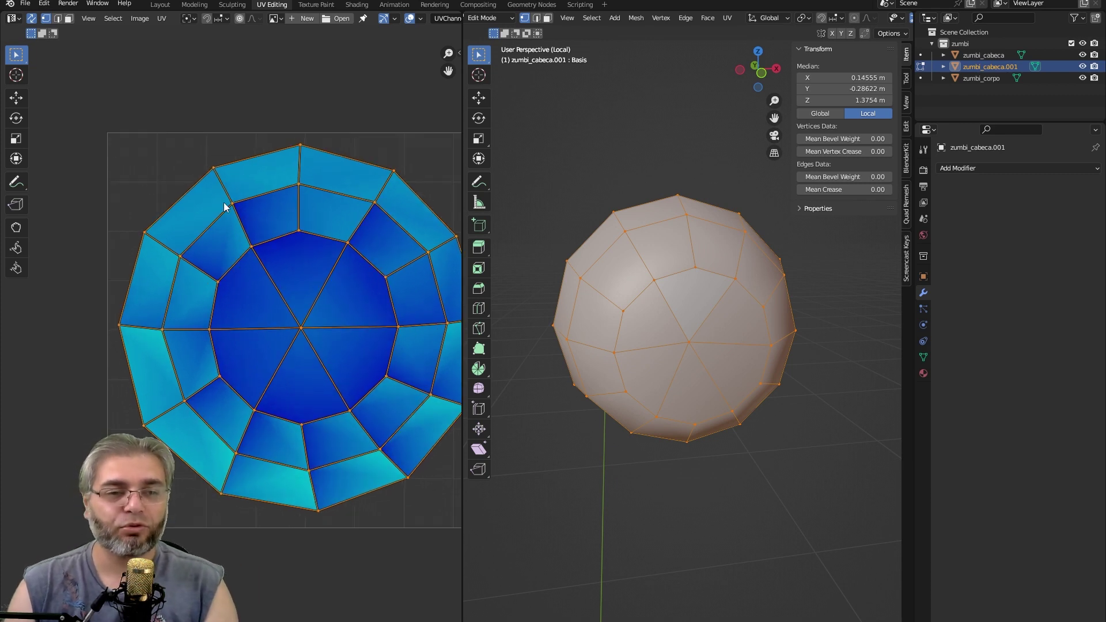
Pull the left, top-left, bottom-left and bottom rim vertices into a rounder outline.
left_click(237, 204)
key("g")
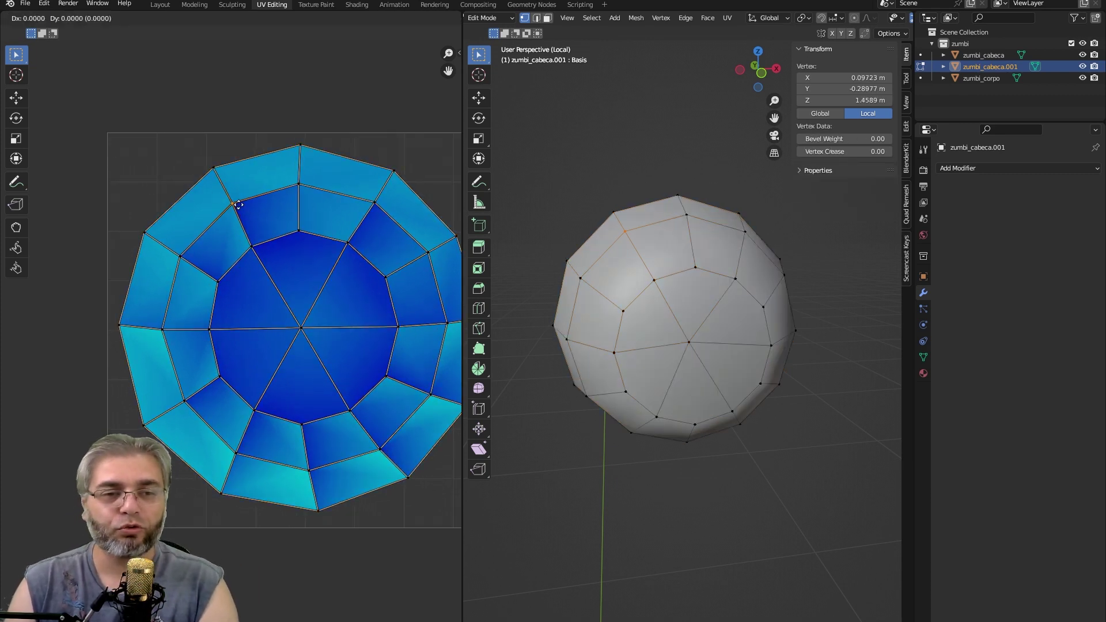
left_click(234, 205)
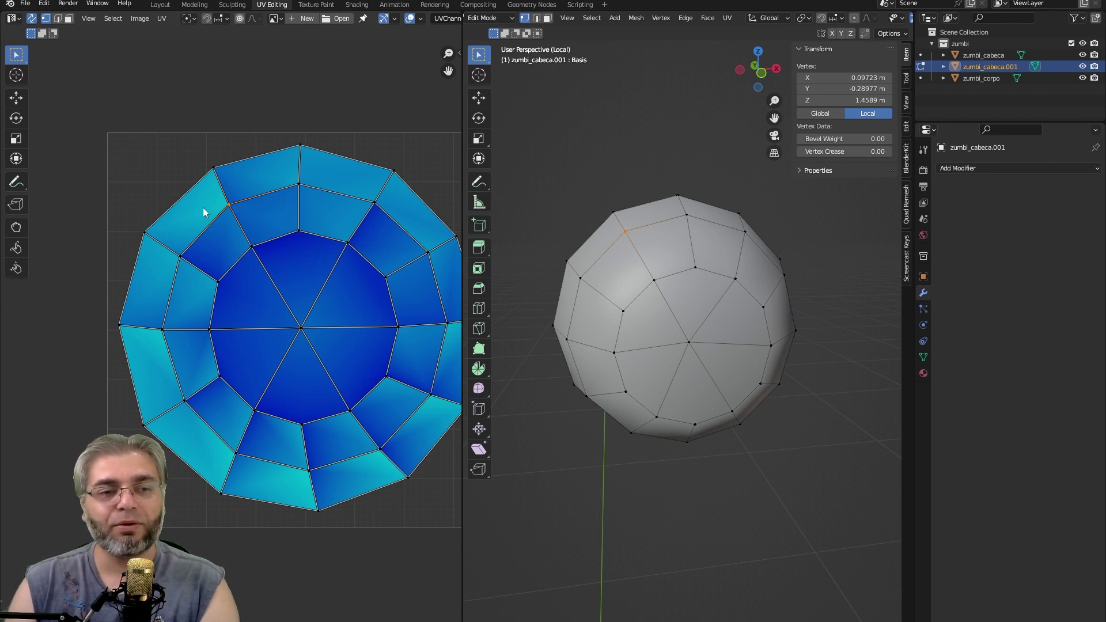
left_click(220, 170)
key("g")
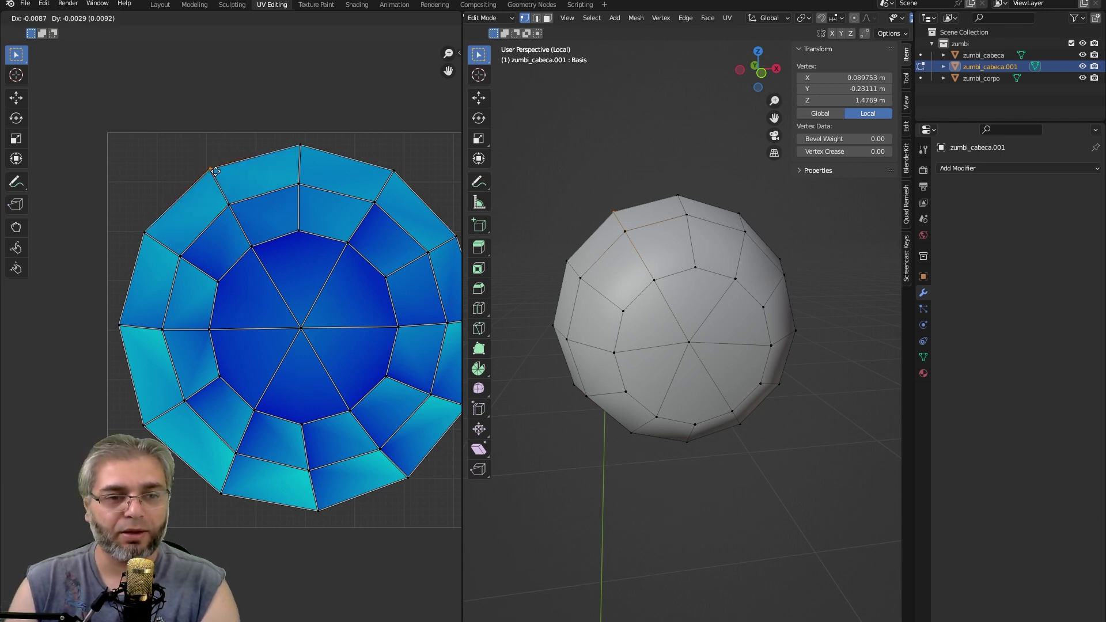
left_click(215, 171)
left_click(226, 489)
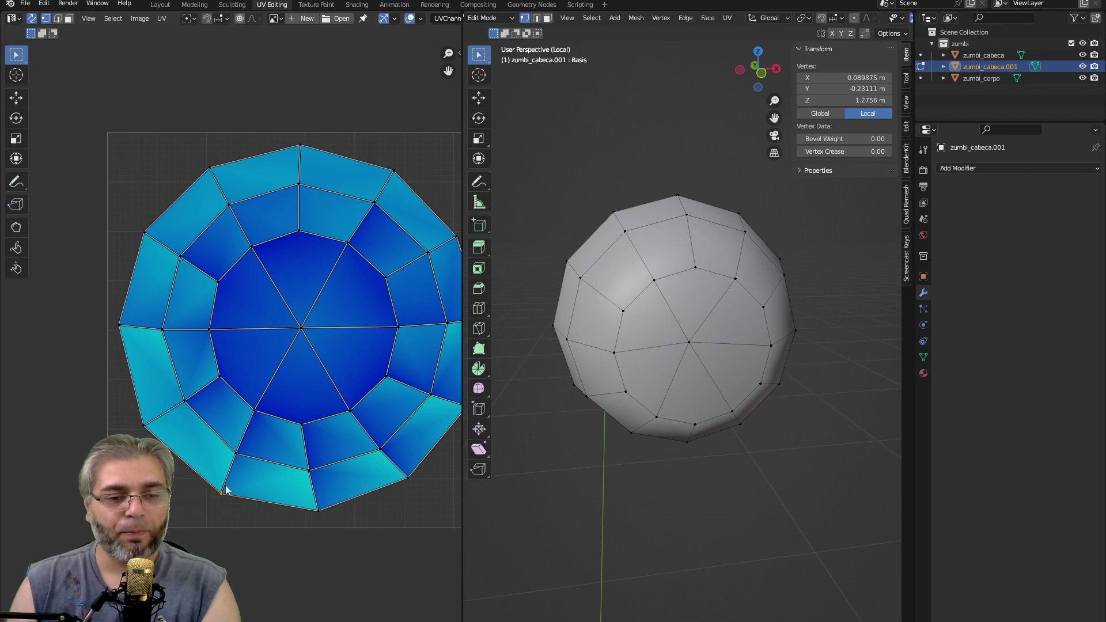
key("g")
left_click(219, 489)
left_click(318, 509)
key("g")
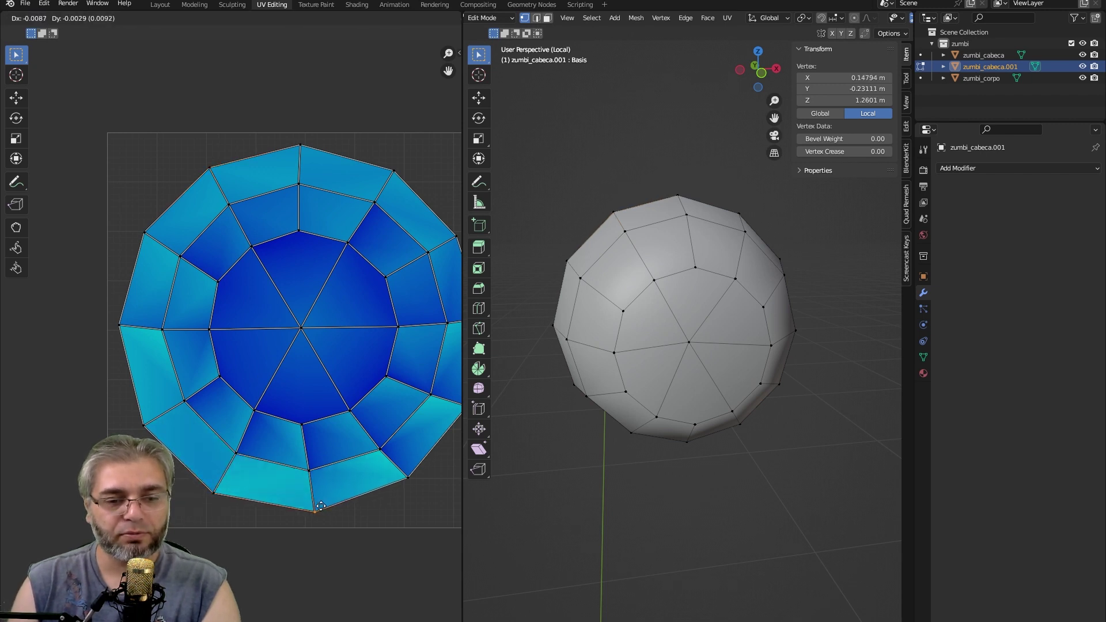
left_click(321, 507)
Settle the next bottom-rim vertex and move the right rim vertex slightly down.
middle_click_drag(408, 477, 321, 492)
left_click(322, 491)
key("g")
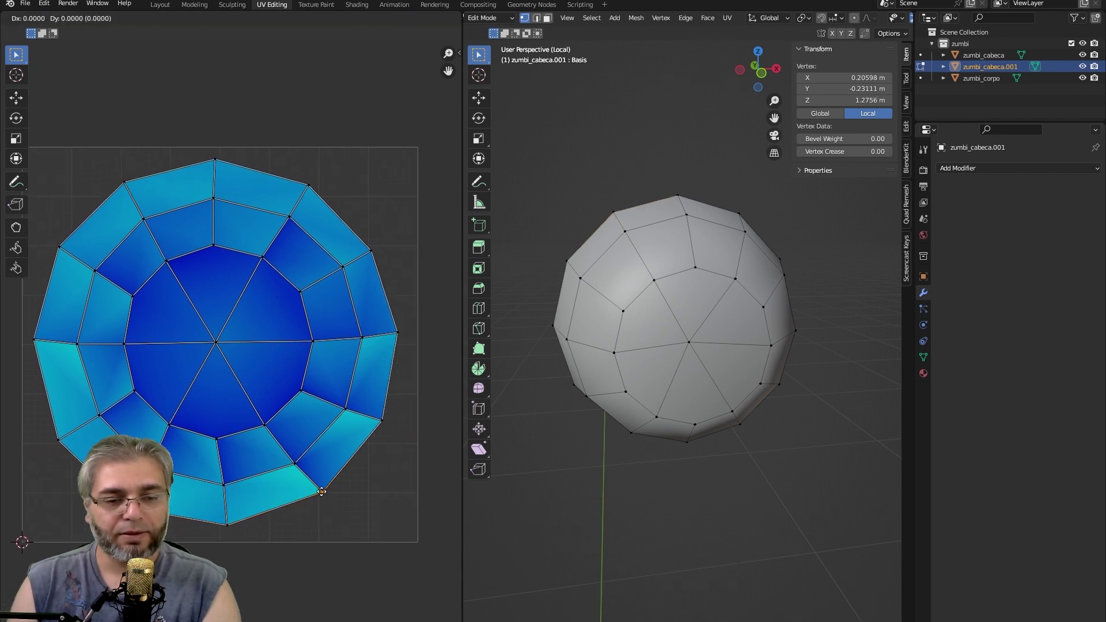
left_click(317, 495)
left_click_drag(364, 444, 365, 444)
key("g")
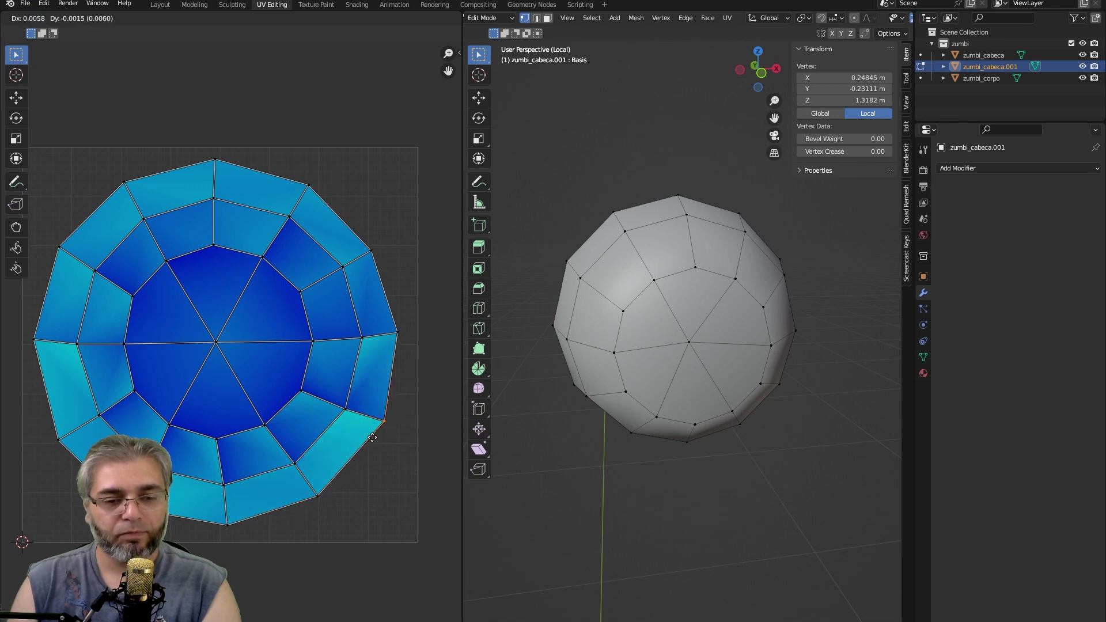
left_click(371, 441)
Reposition the upper-right rim vertex and pull the upper rim vertex out onto the circle.
left_click(398, 333)
key("g")
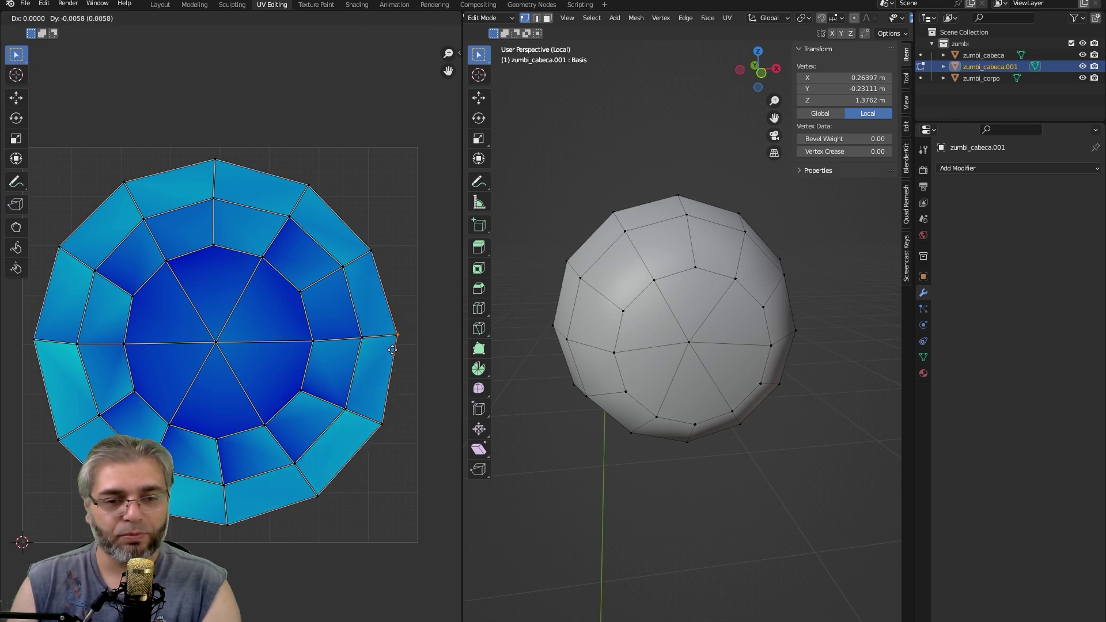
left_click(385, 347)
left_click(300, 220)
key("g")
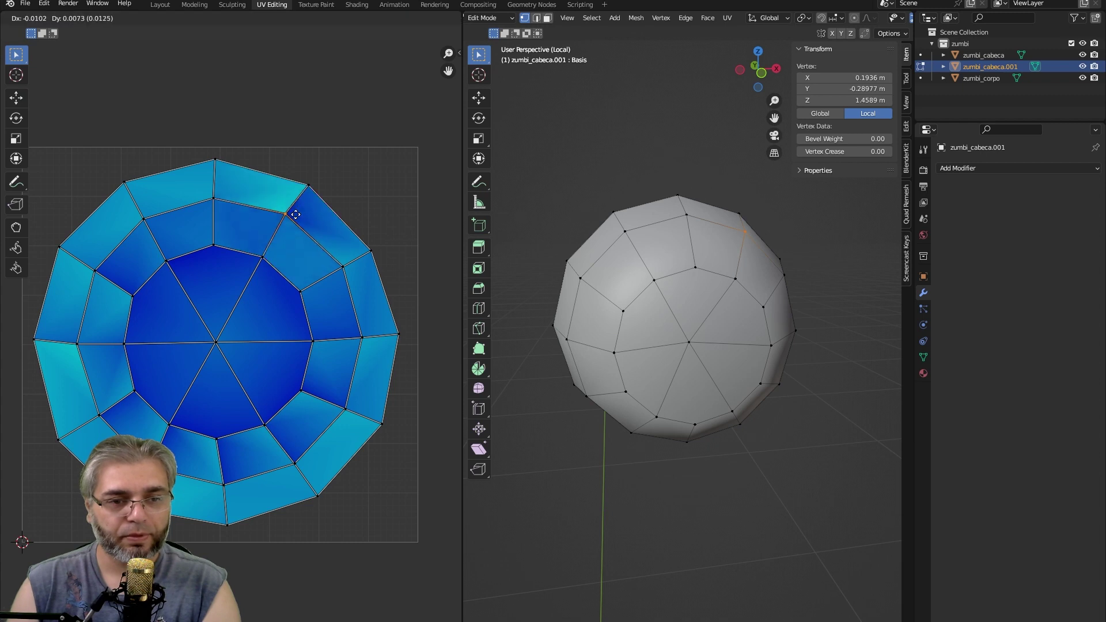
left_click(301, 191)
key("g")
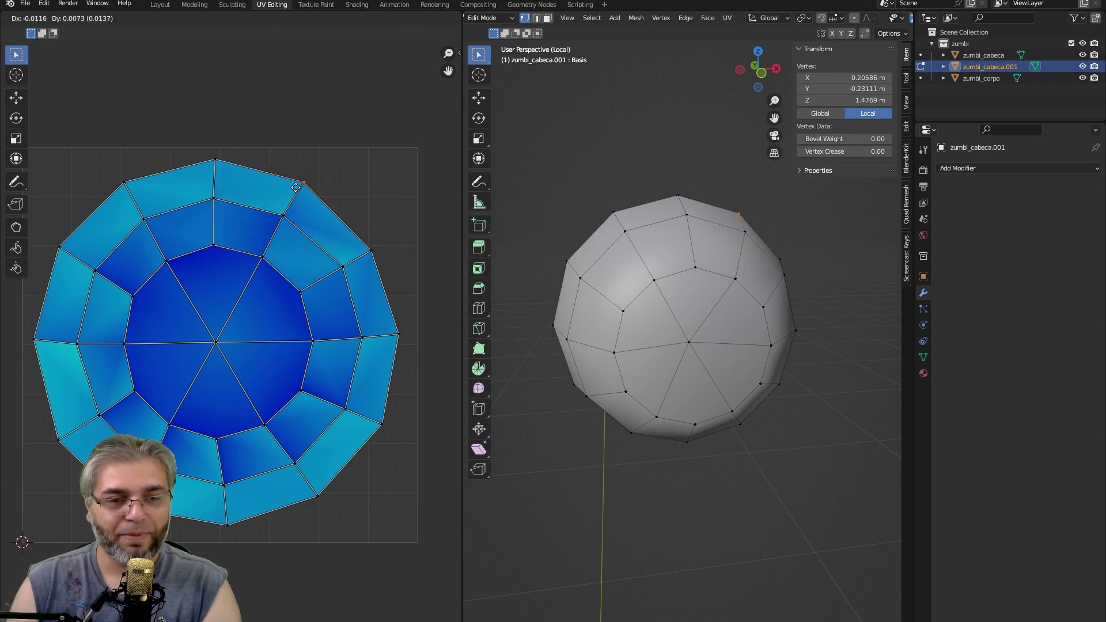
left_click(296, 188)
Tweak the positions of an inner-ring vertex and the lower-right rim vertex.
left_click(221, 202)
key("g")
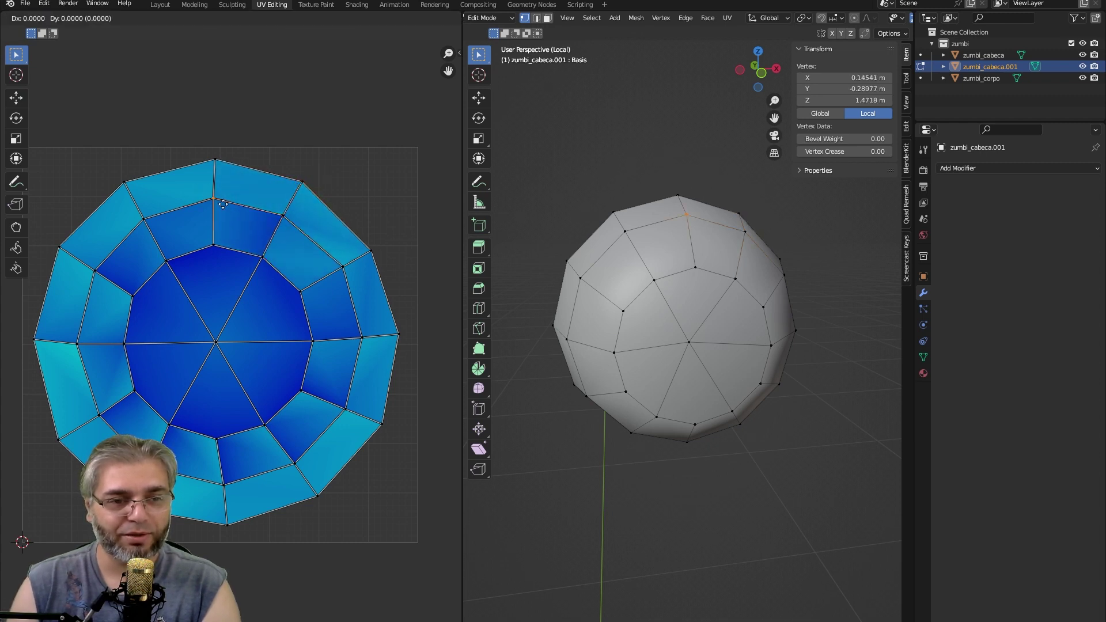
left_click(224, 205)
left_click(345, 408)
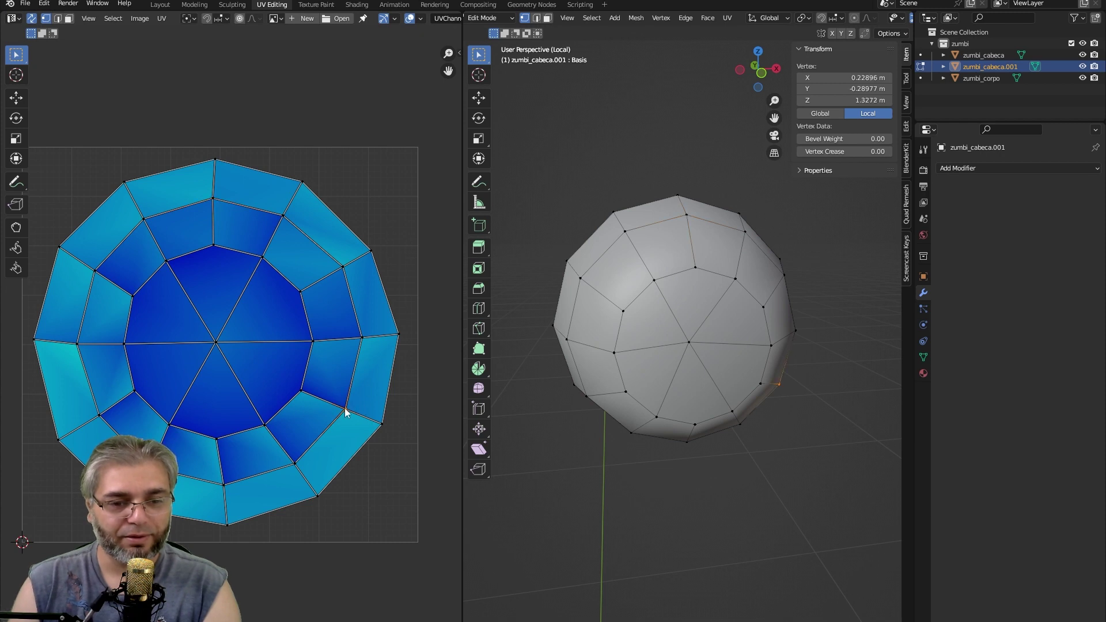
key("g")
left_click(345, 408)
Nudge the remaining lower and bottom rim vertices to even out the lower rings.
left_click(184, 457)
key("g")
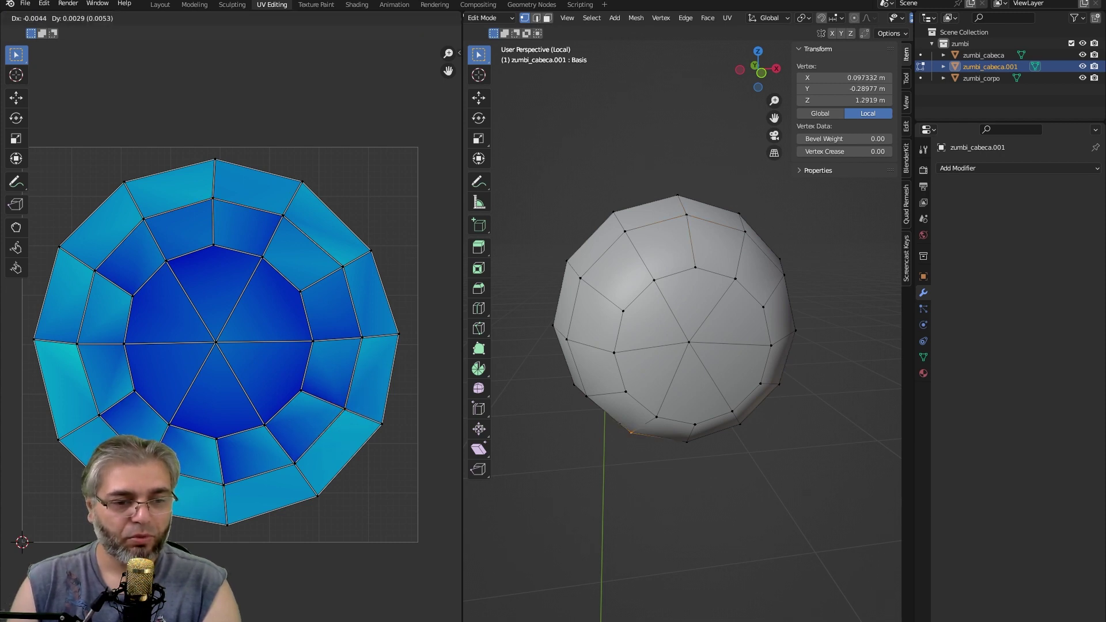
left_click(214, 482)
left_click(219, 493)
key("g")
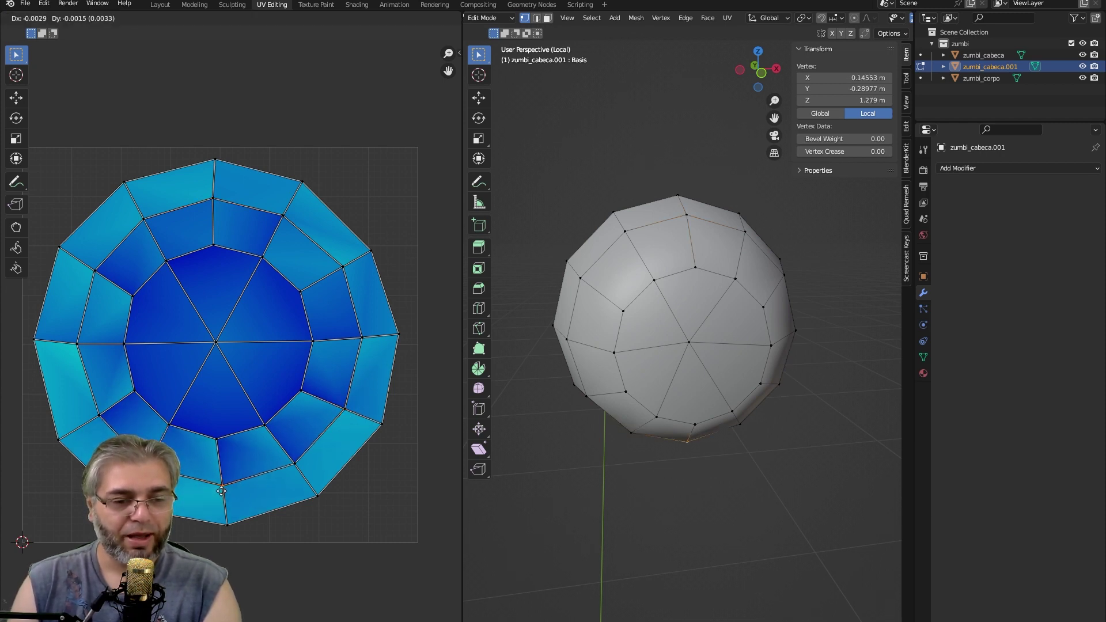
key("g")
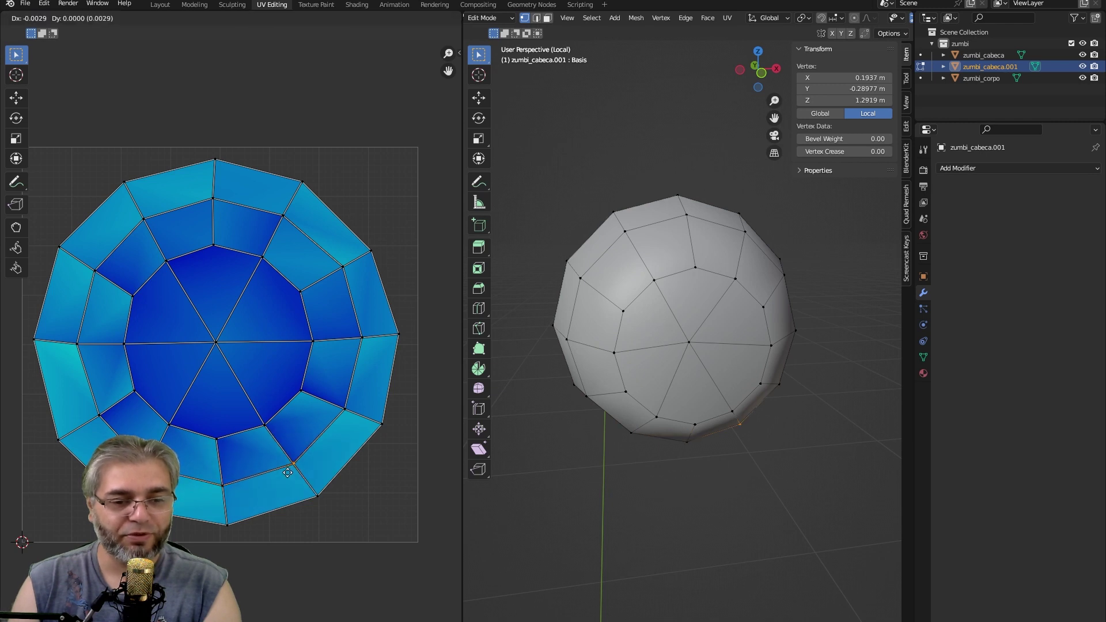
left_click(290, 471)
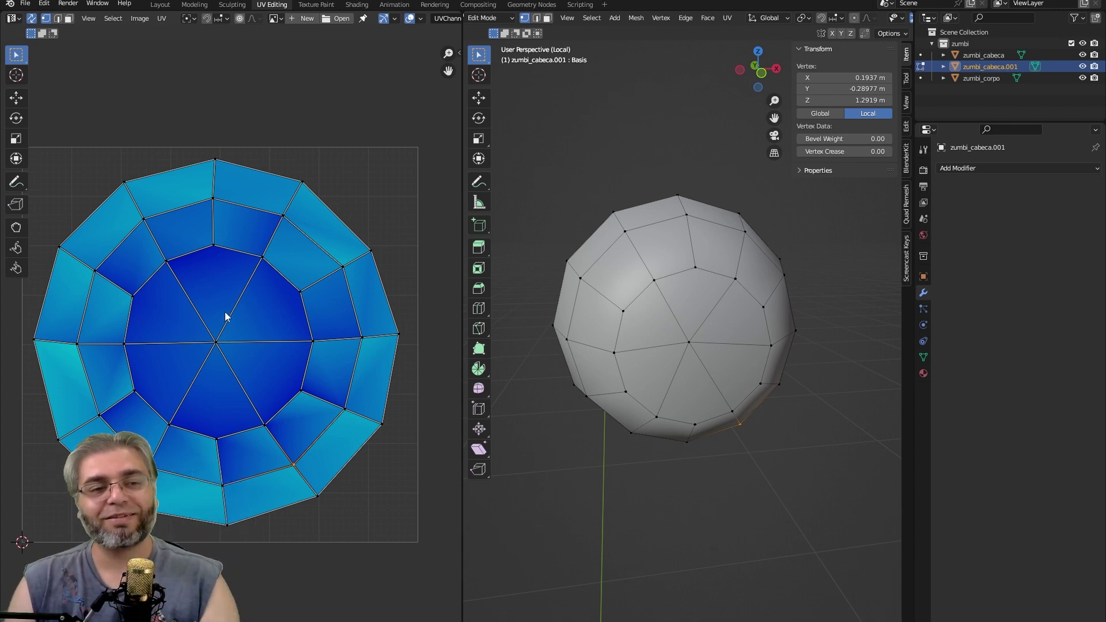
left_click_drag(81, 260, 167, 348)
left_click(101, 397, "shift")
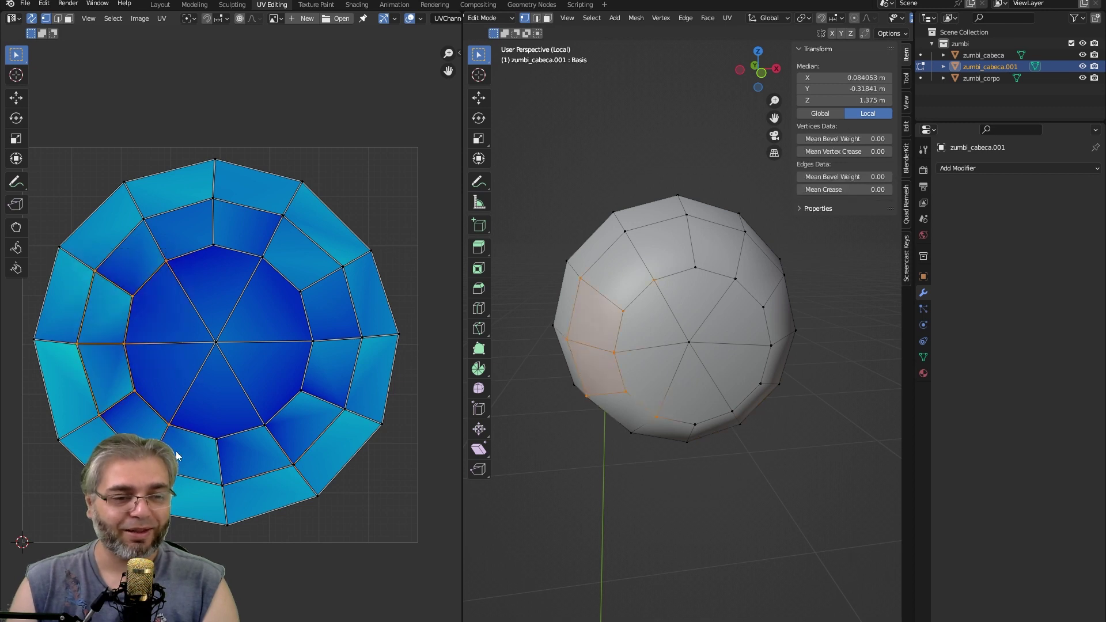
scroll(179, 328, "down", 2)
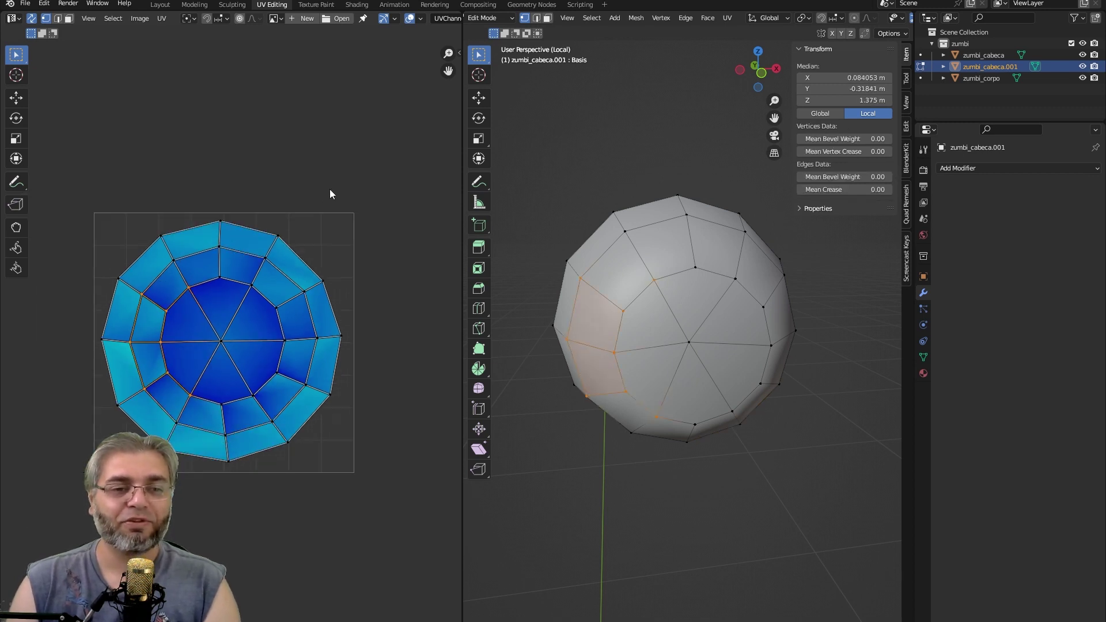
key("alt+a")
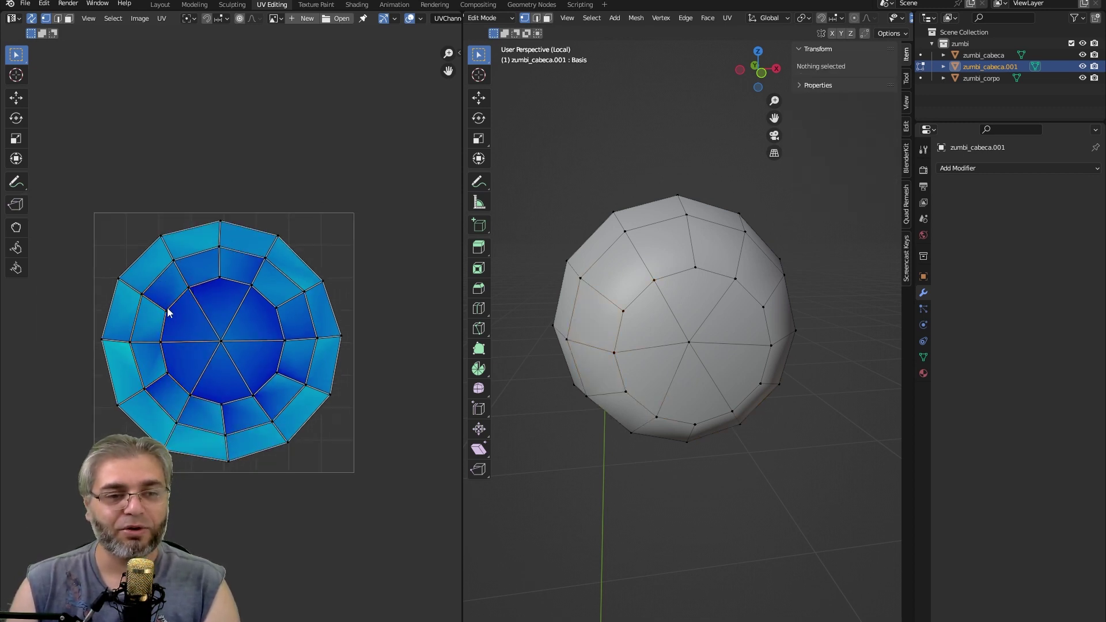
left_click_drag(165, 290, 282, 405)
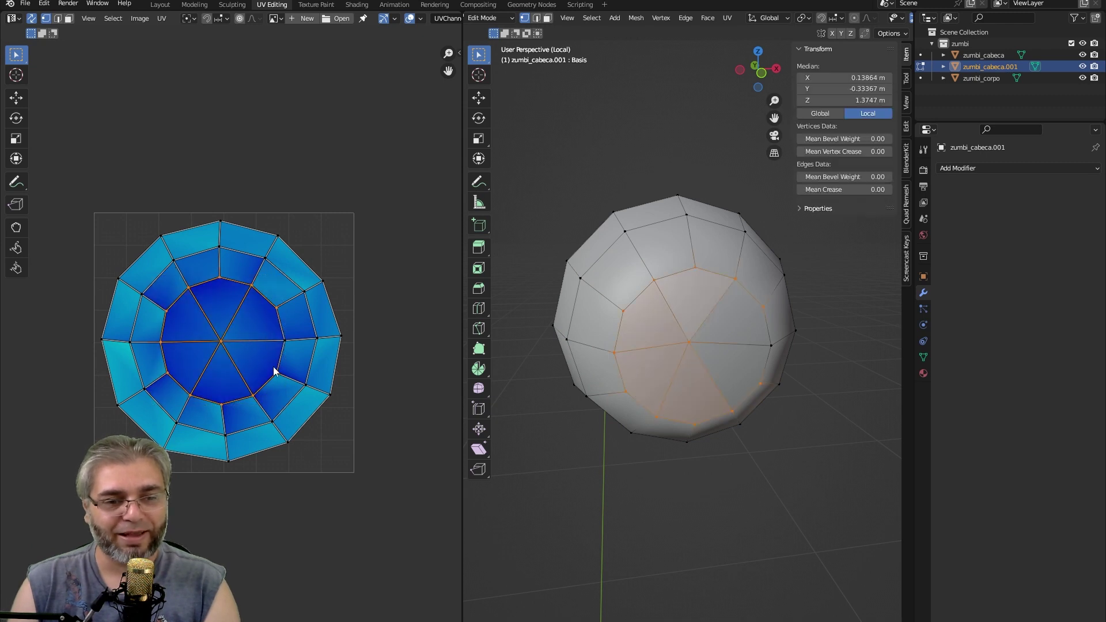
mouse_move(662, 346)
middle_mouse_down()
mouse_move(689, 370)
mouse_move(679, 387)
mouse_move(694, 425)
mouse_move(655, 281)
middle_mouse_up()
scroll(689, 371, "down", 4)
scroll(679, 388, "up", 2)
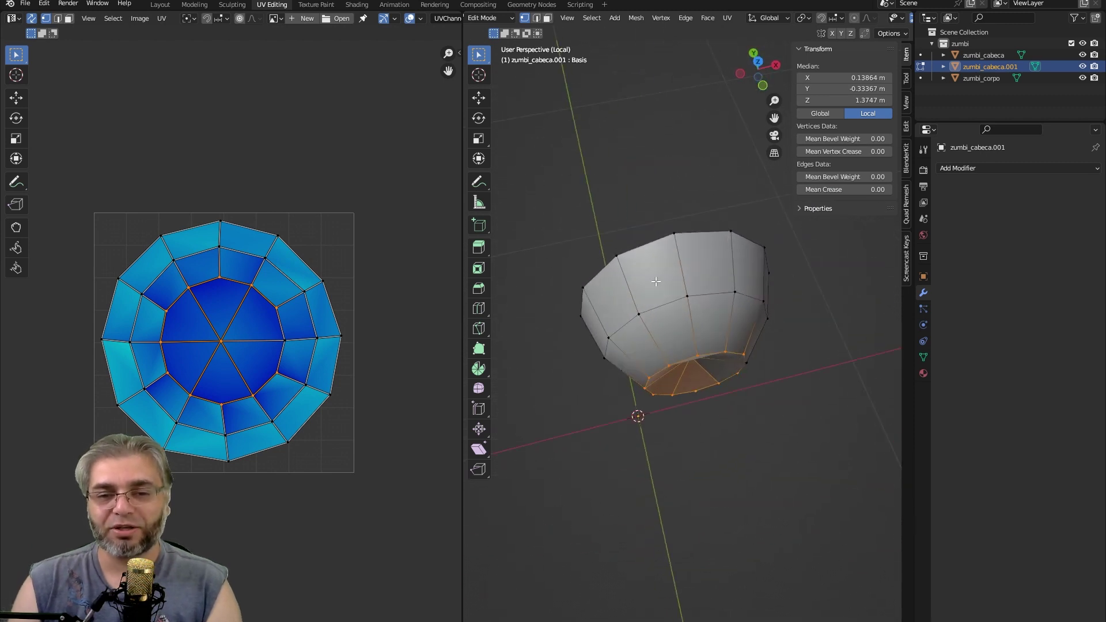
middle_click_drag(680, 324, 669, 267)
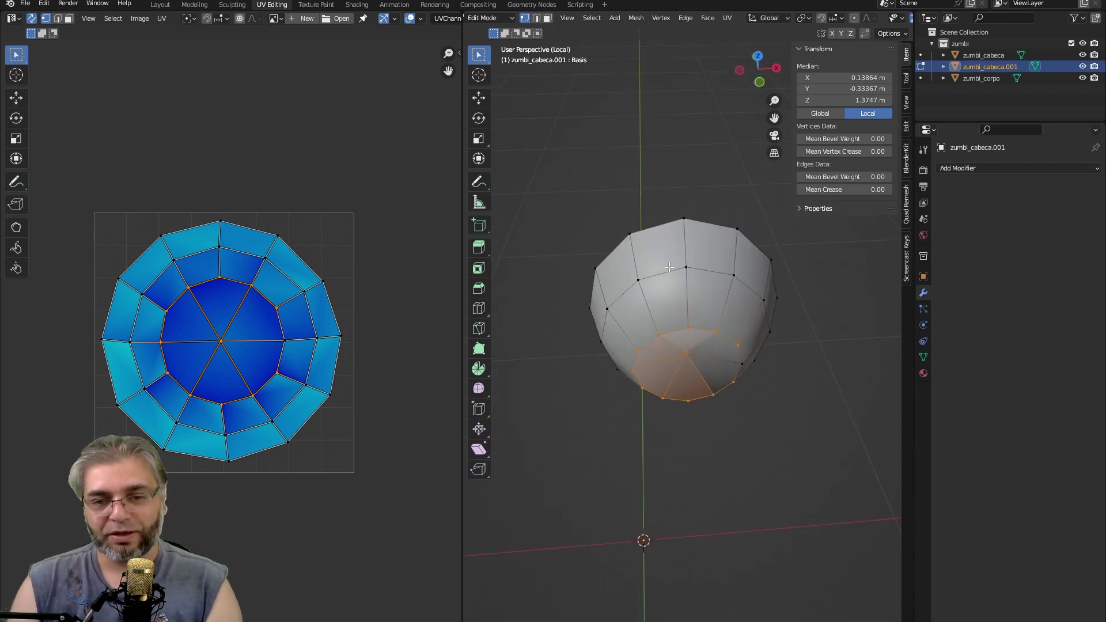
mouse_move(675, 322)
middle_mouse_down()
mouse_move(684, 298)
mouse_move(692, 369)
mouse_move(728, 427)
middle_mouse_up()
scroll(695, 380, "down", 3)
scroll(697, 398, "down", 2)
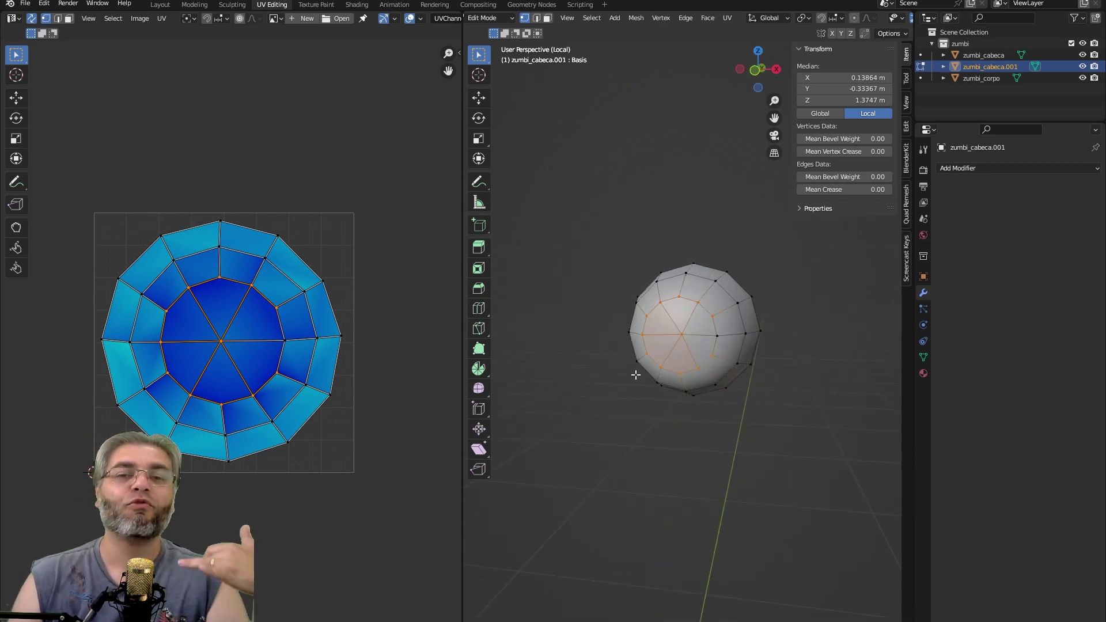
mouse_move(686, 317)
middle_mouse_down()
mouse_move(692, 307)
mouse_move(702, 334)
mouse_move(731, 328)
mouse_move(711, 320)
middle_mouse_up()
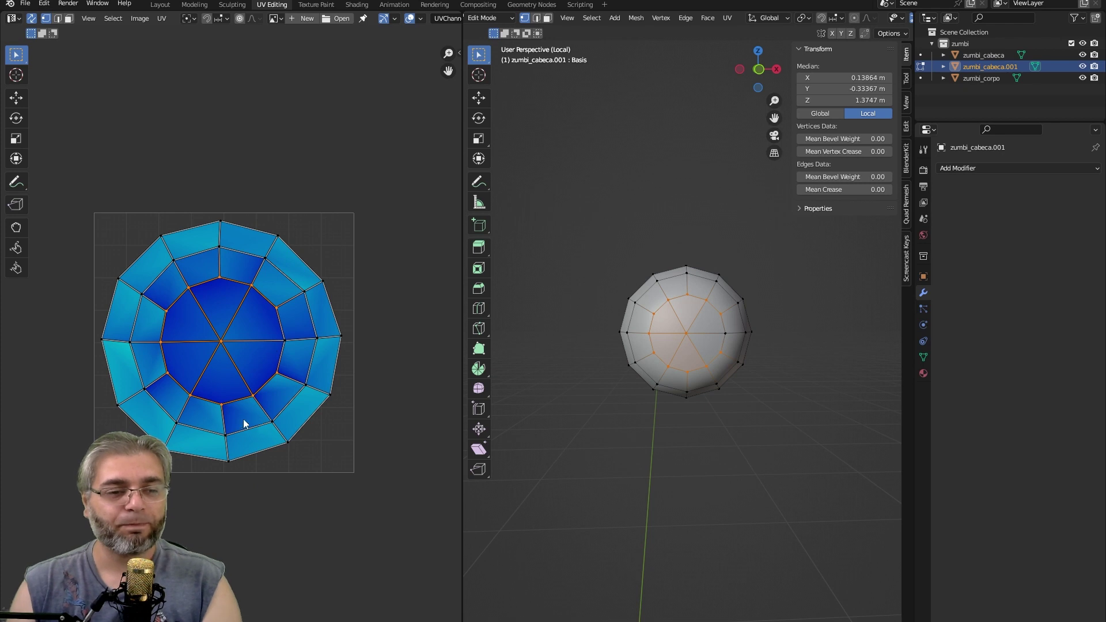
Select the left inner-ring and outer-rim UV vertices, then another eyeball vertex, zooming to inspect.
scroll(231, 403, "up", 2)
left_click_drag(90, 357, 92, 356)
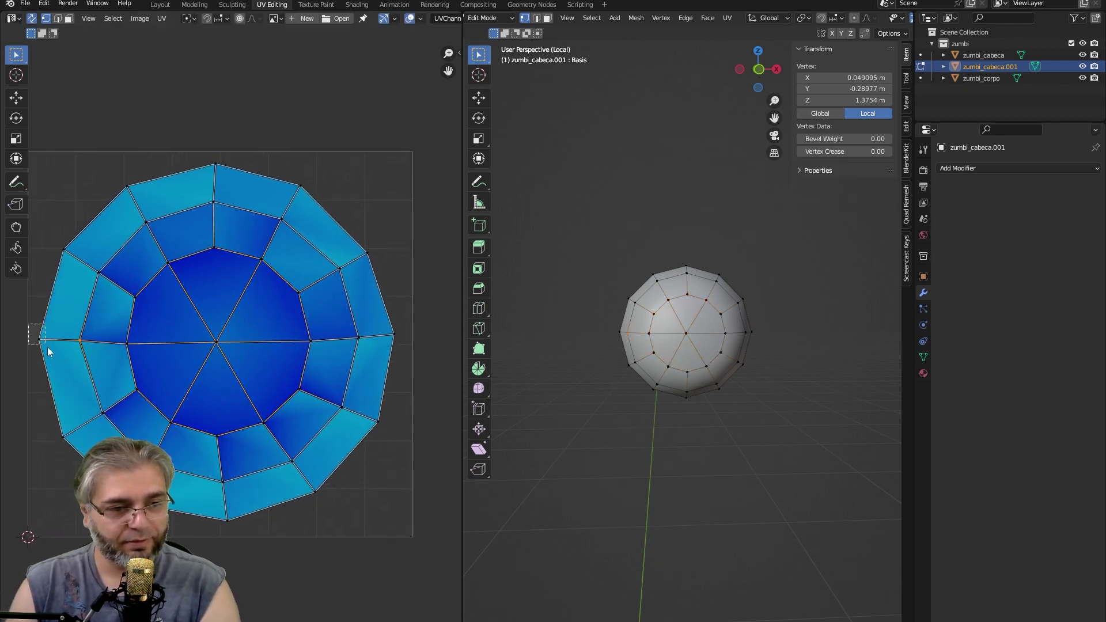
left_click_drag(47, 347, 74, 348)
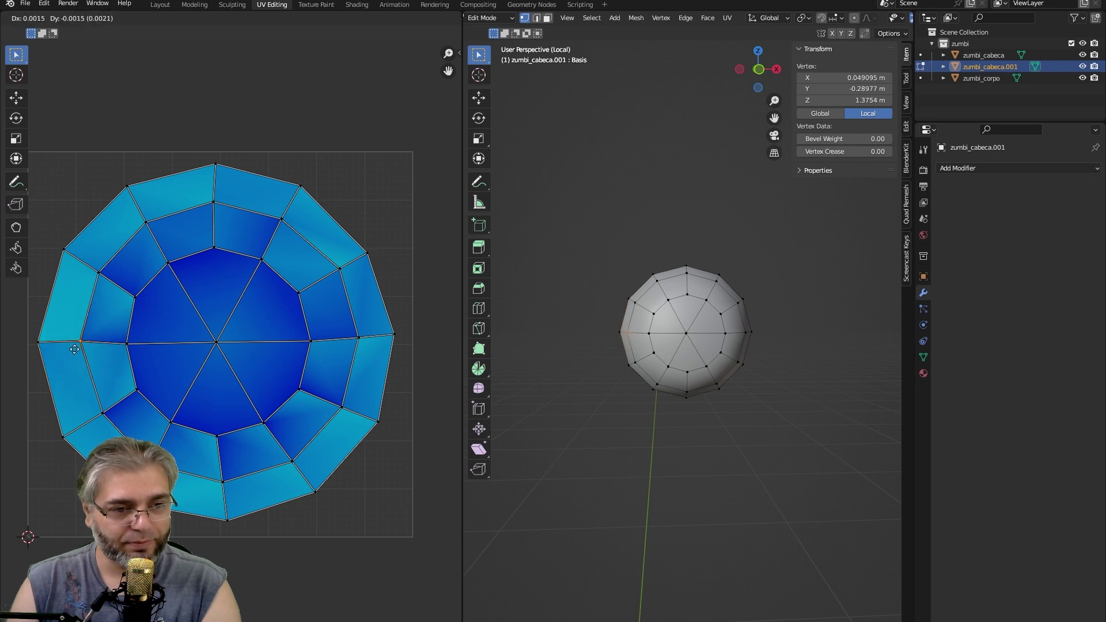
scroll(201, 413, "down", 2)
scroll(201, 413, "down", 2)
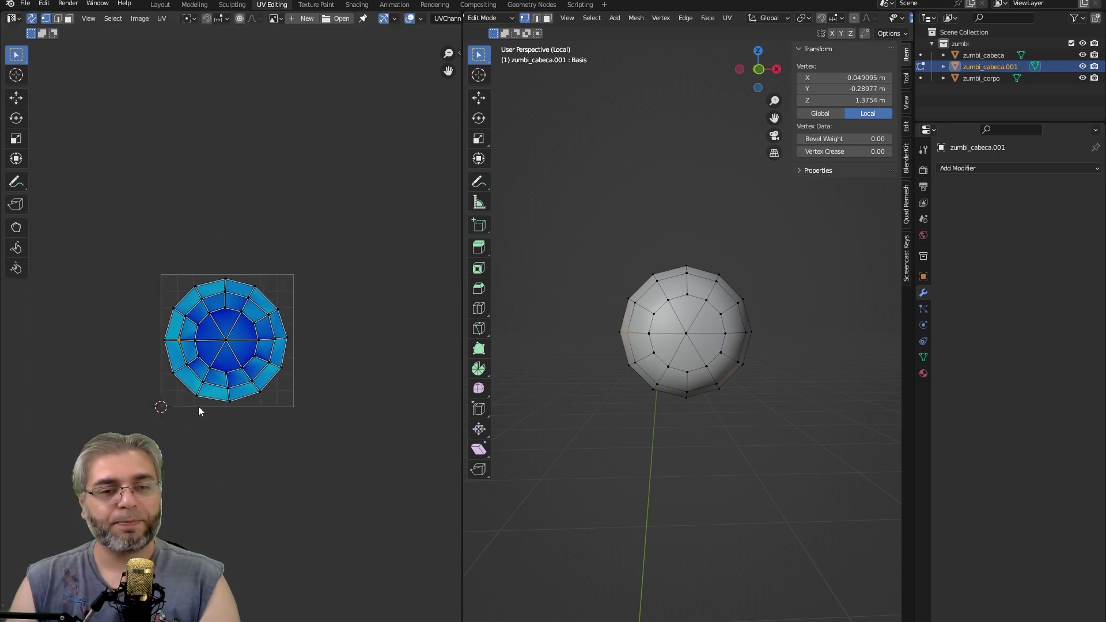
scroll(199, 407, "up", 1)
scroll(323, 262, "up", 1)
left_click(313, 289)
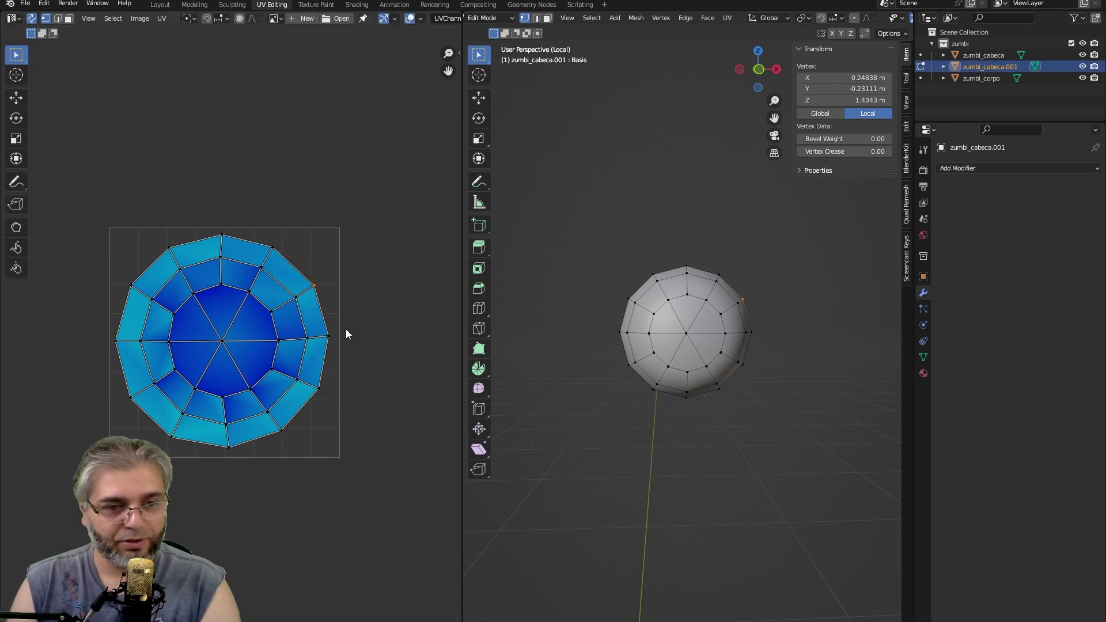
scroll(304, 380, "down", 2)
scroll(299, 399, "down", 1)
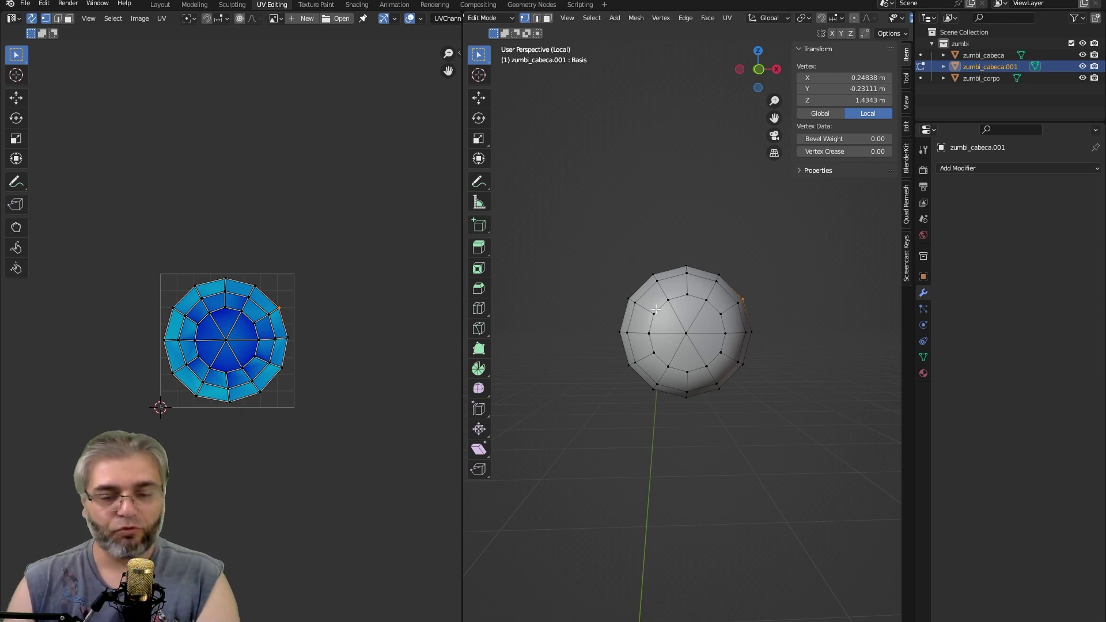
Return to Object Mode, leave local view, and select the zombie head.
key("Tab")
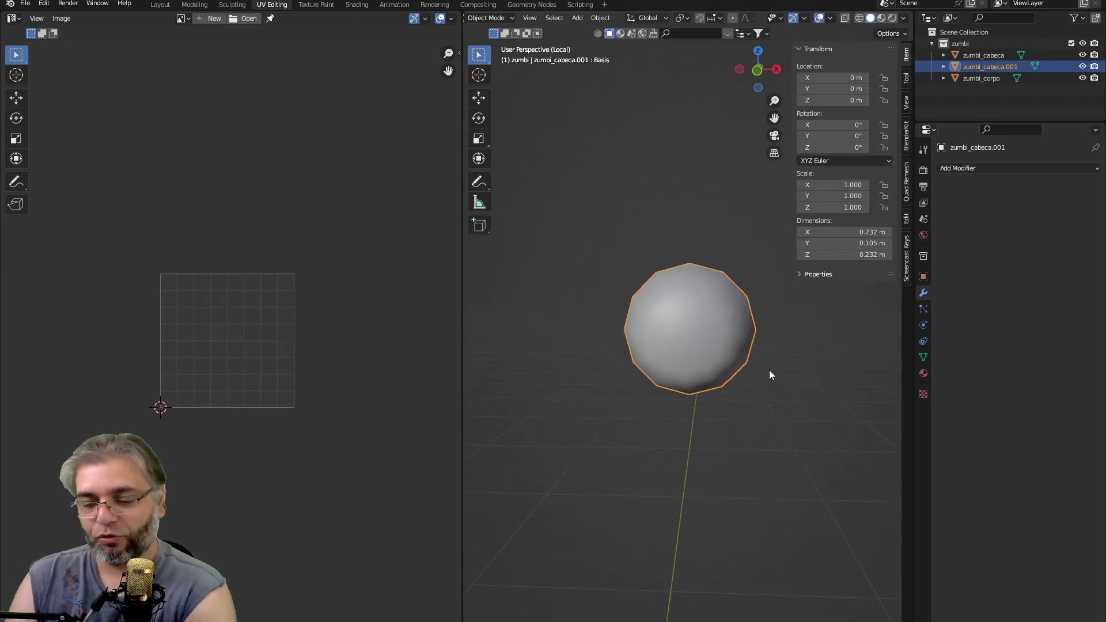
key("KP_Divide")
mouse_move(622, 356)
middle_mouse_down()
mouse_move(700, 353)
mouse_move(659, 356)
middle_mouse_up()
scroll(645, 345, "up", 2)
left_click(593, 333)
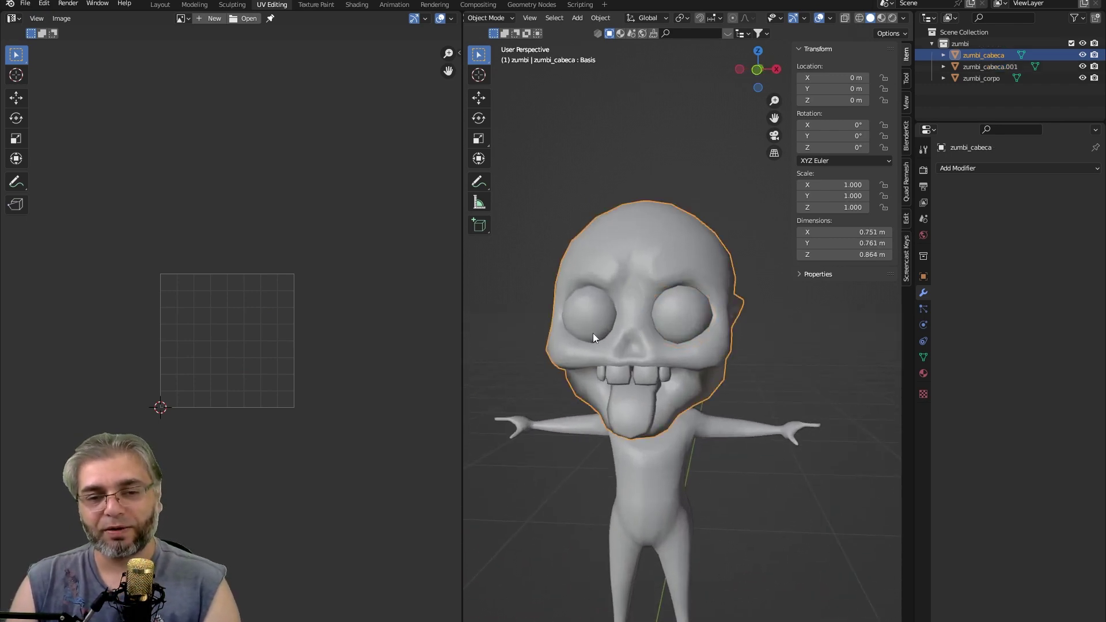
Separate the head mesh's left eyeball faces into their own object.
key("Tab")
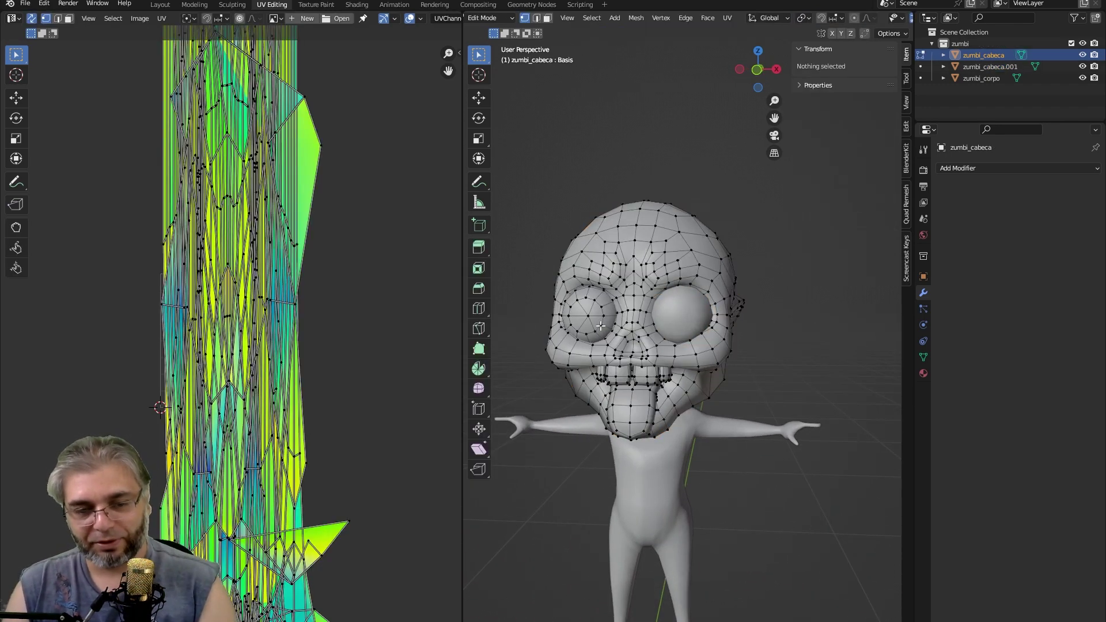
key("3")
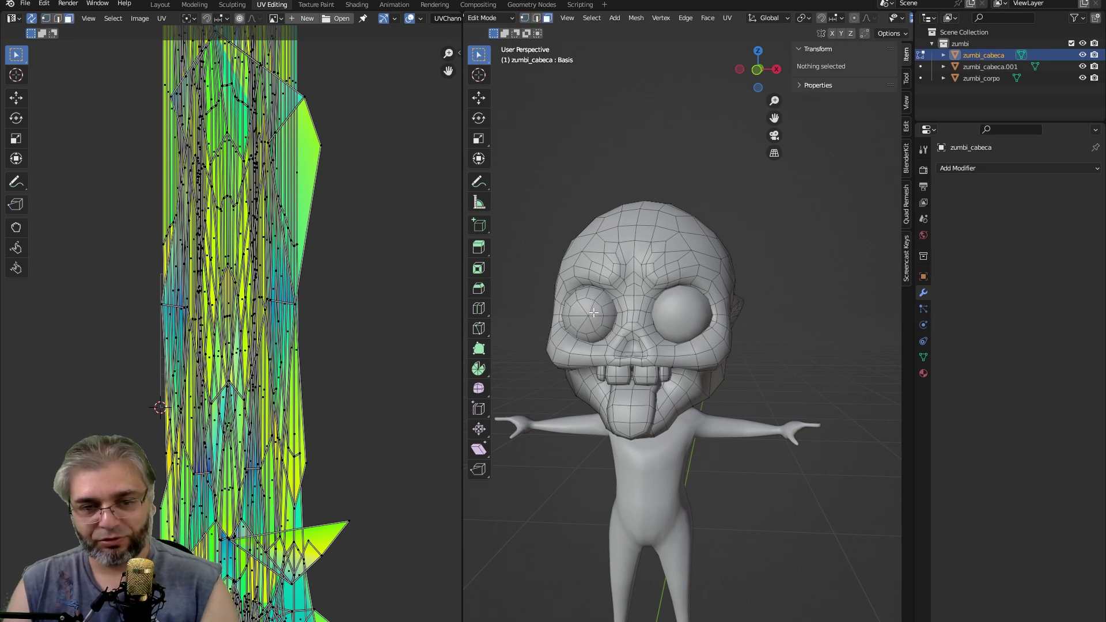
key("l")
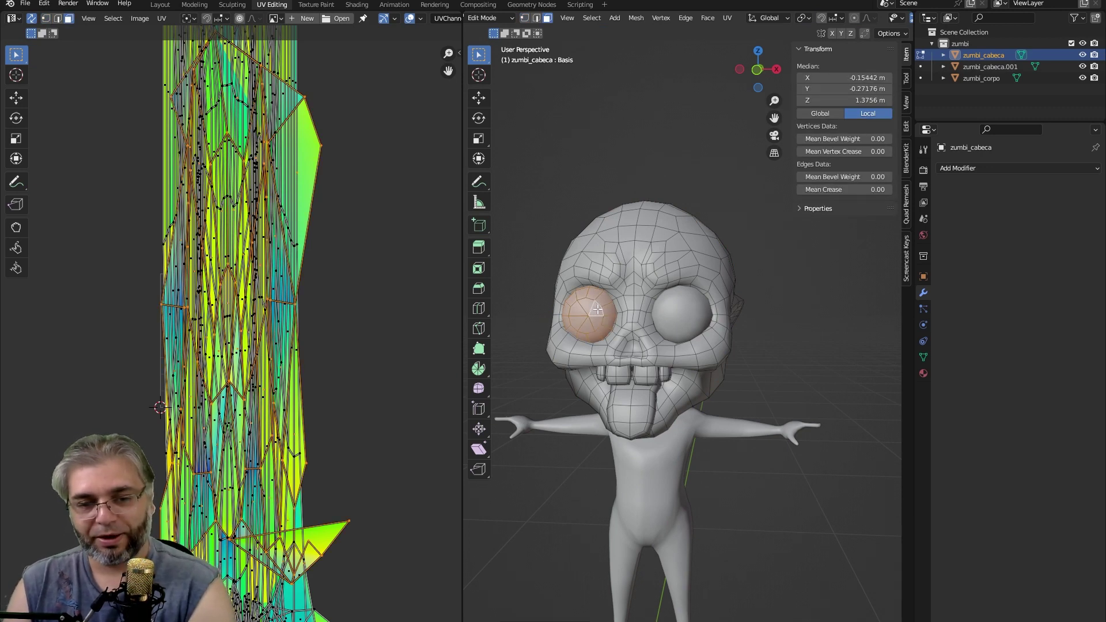
key("p")
left_click(594, 310)
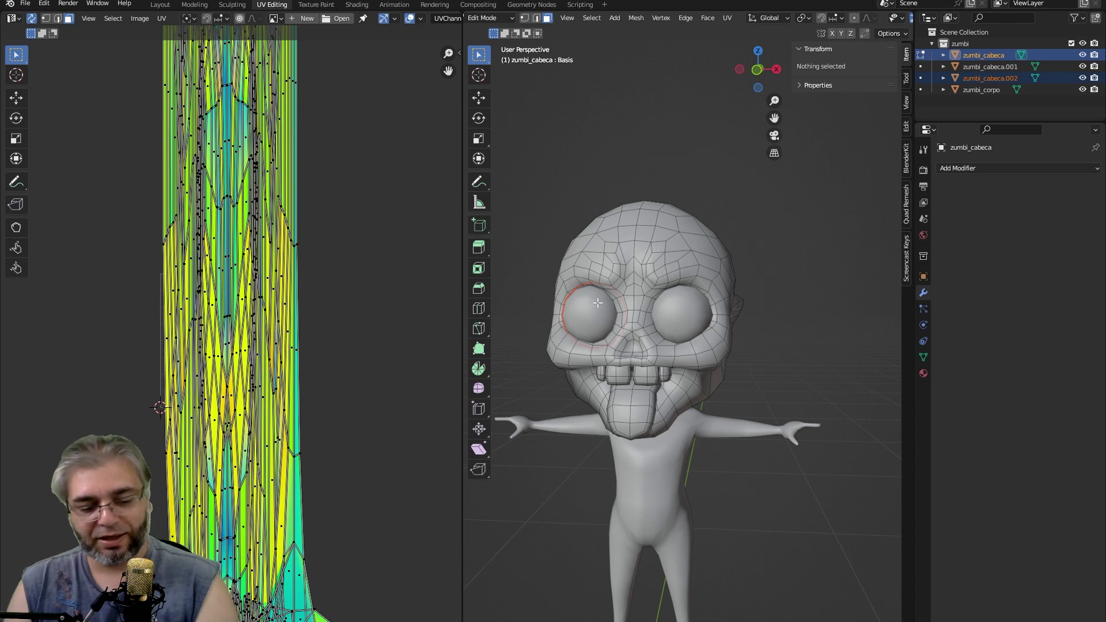
Back in Object Mode, select the separated left eyeball and delete it.
key("Tab")
key("alt+a")
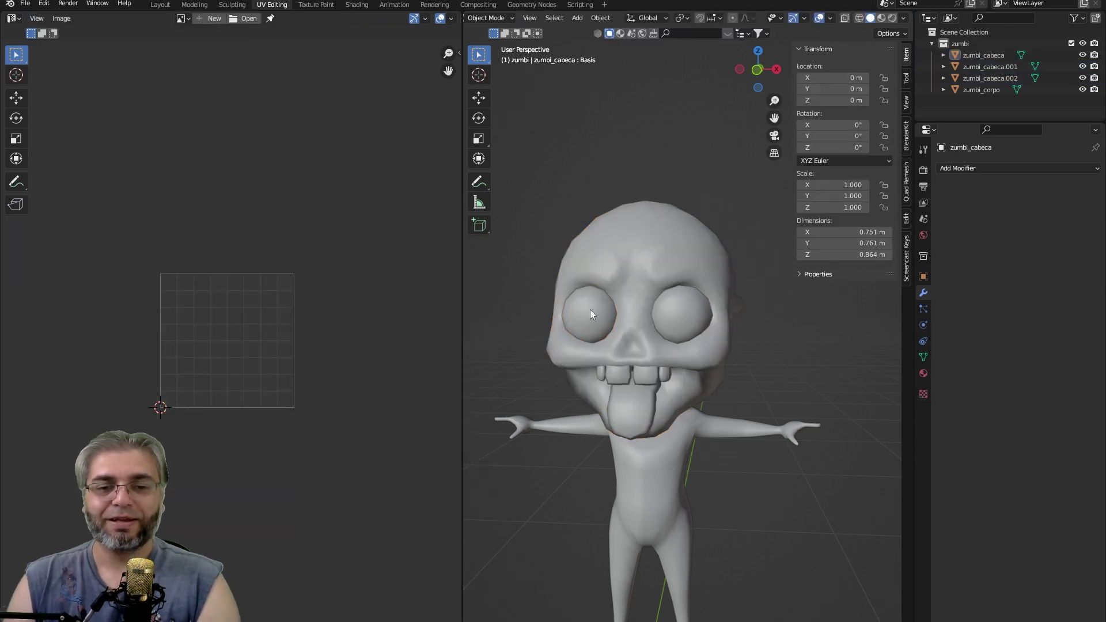
left_click(593, 322)
key("Delete")
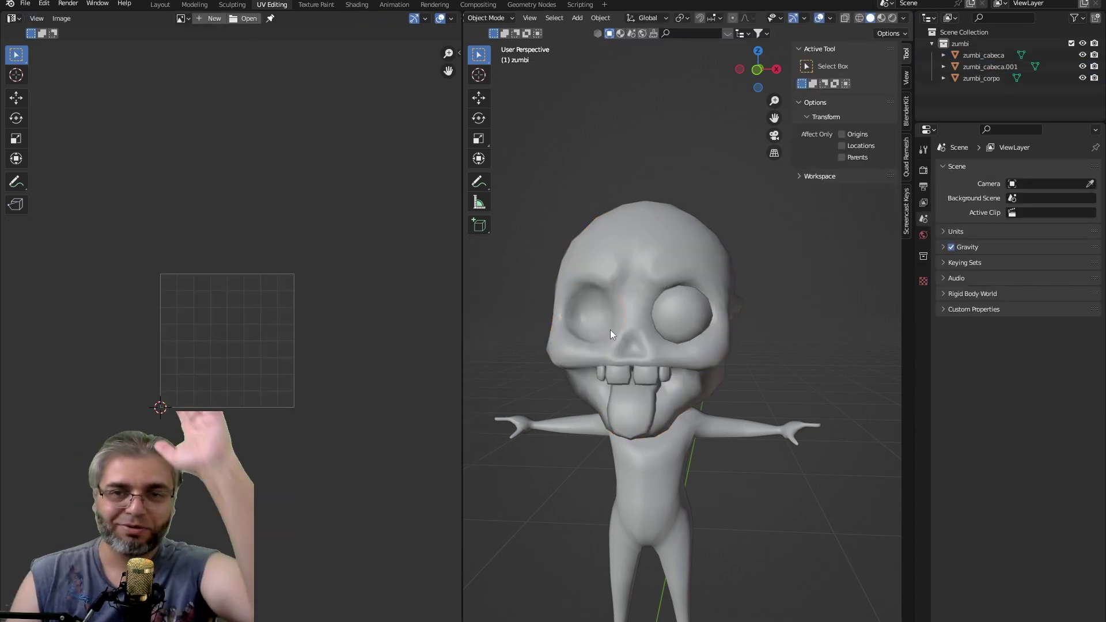
Add a Mirror modifier to the right eyeball shell.
left_click(689, 307)
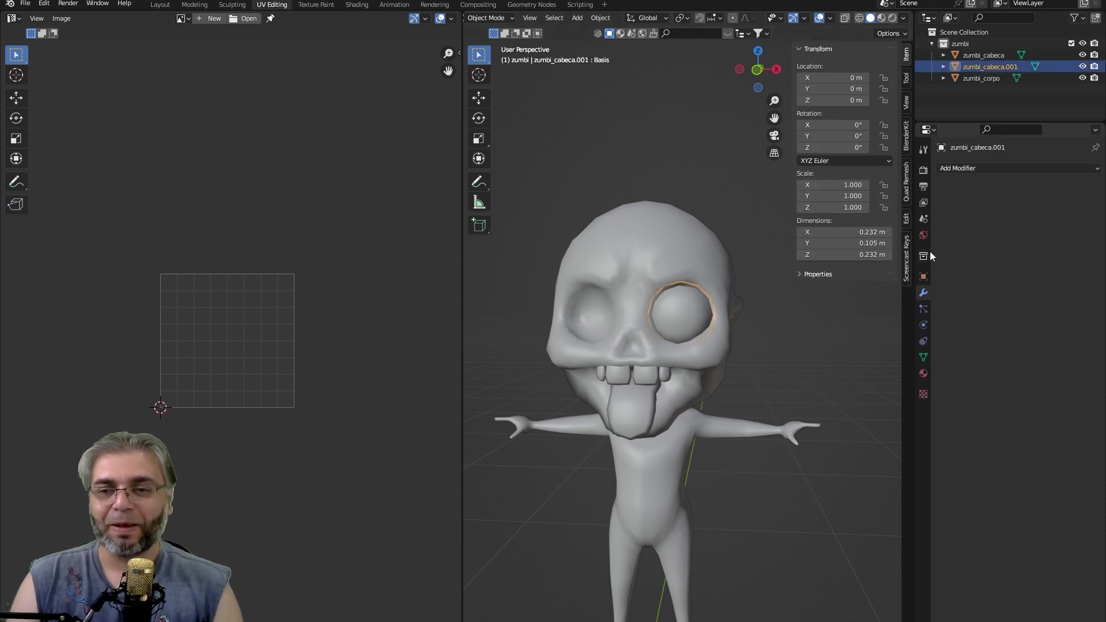
left_click(956, 168)
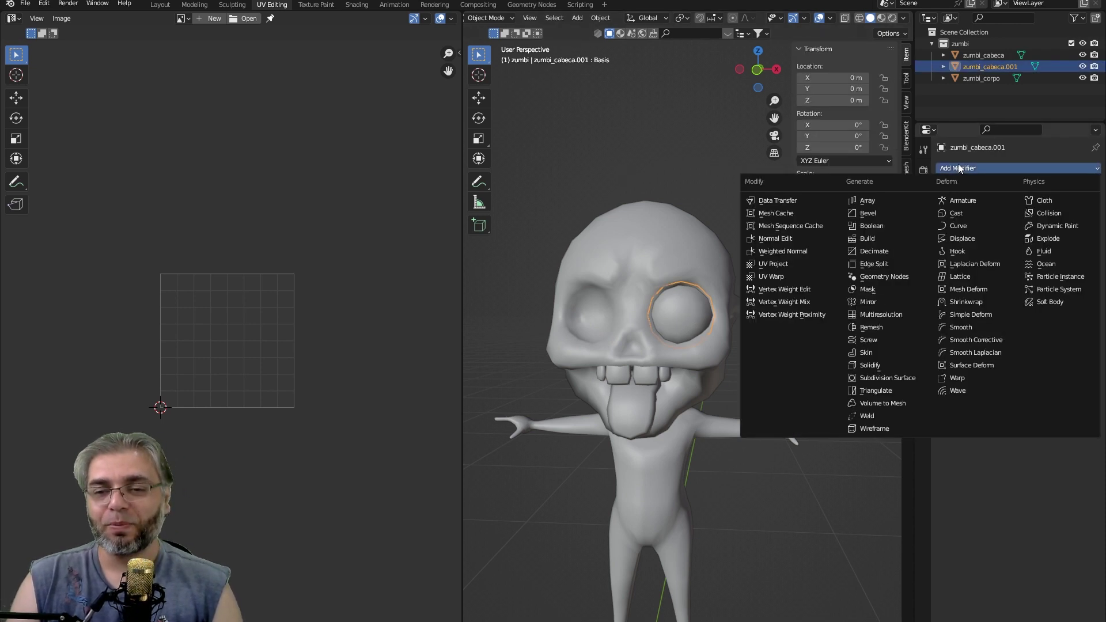
left_click(868, 302)
middle_click_drag(746, 359, 744, 363)
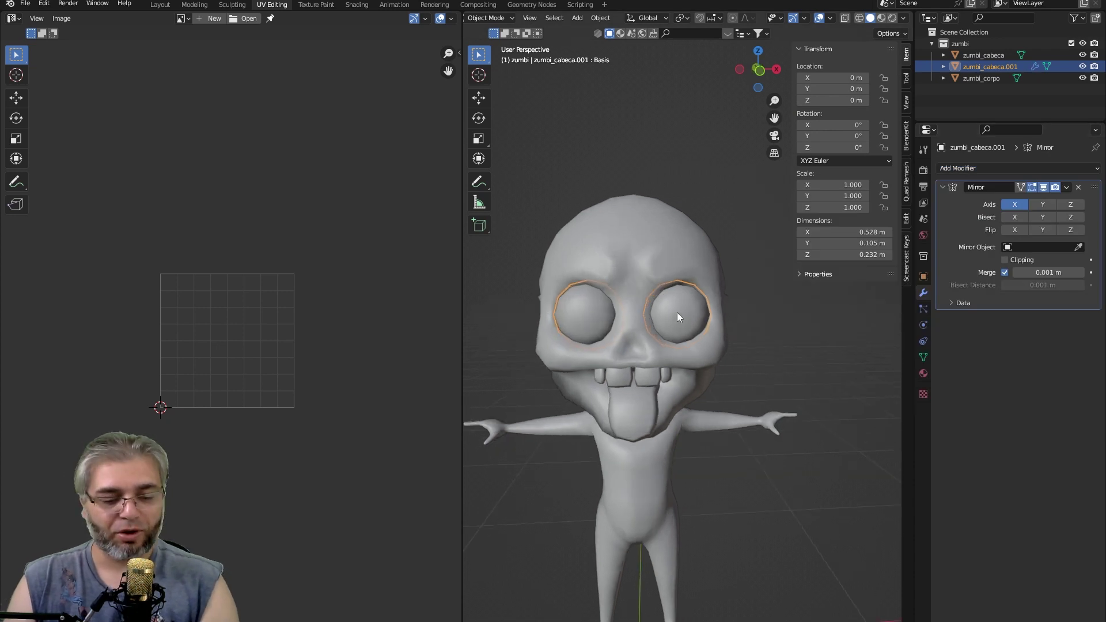
key("Tab")
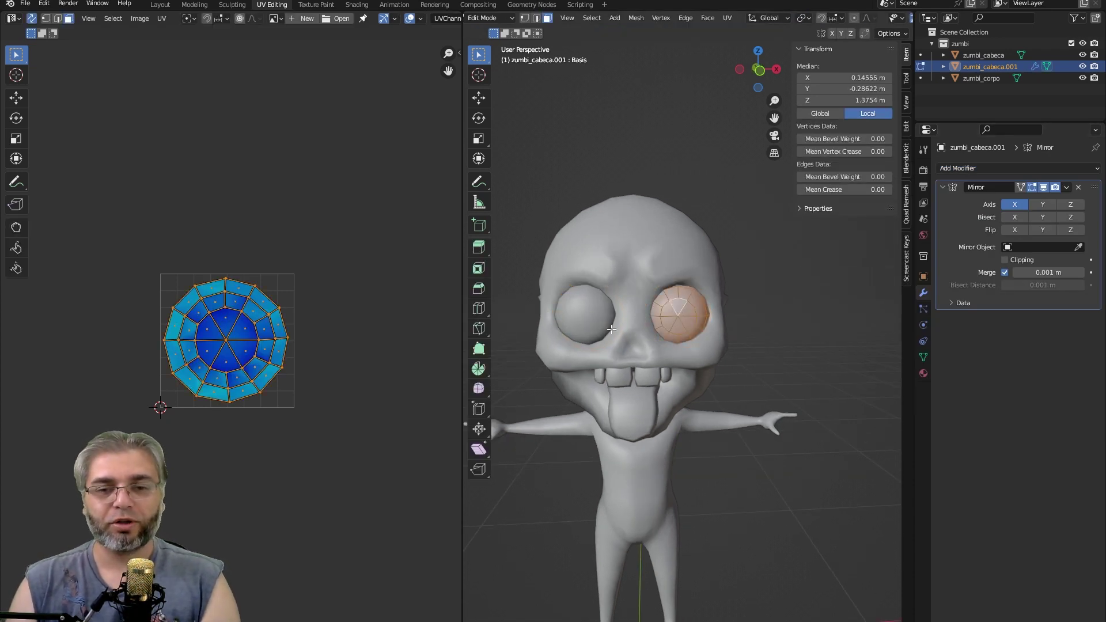
key("Tab")
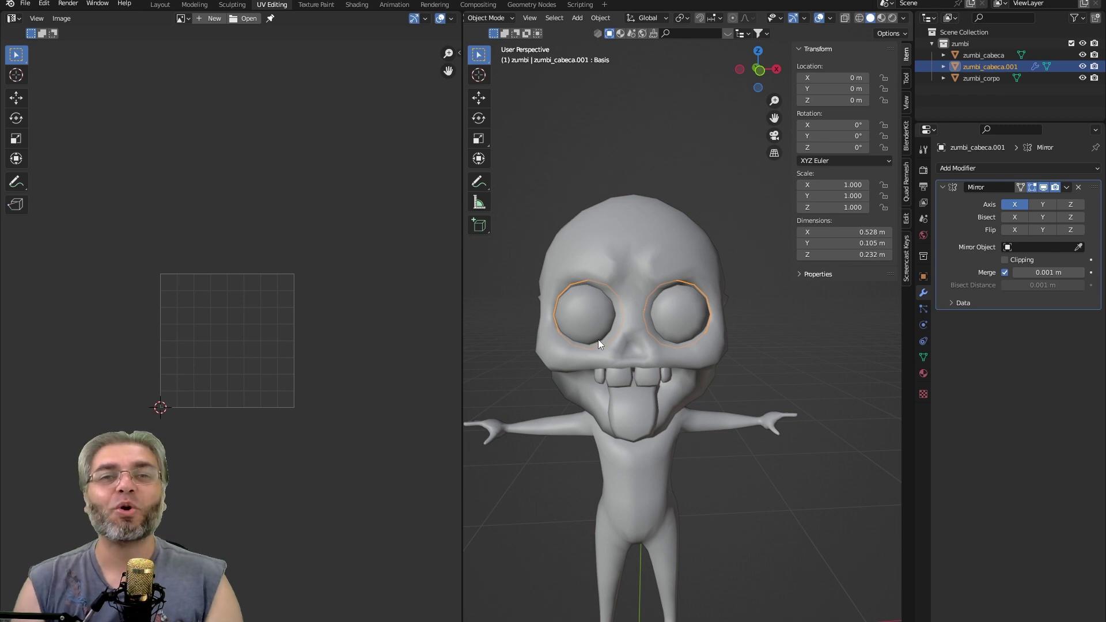
Try applying the Mirror modifier, then reselect the eyeball.
left_click(1068, 187)
left_click(1028, 200)
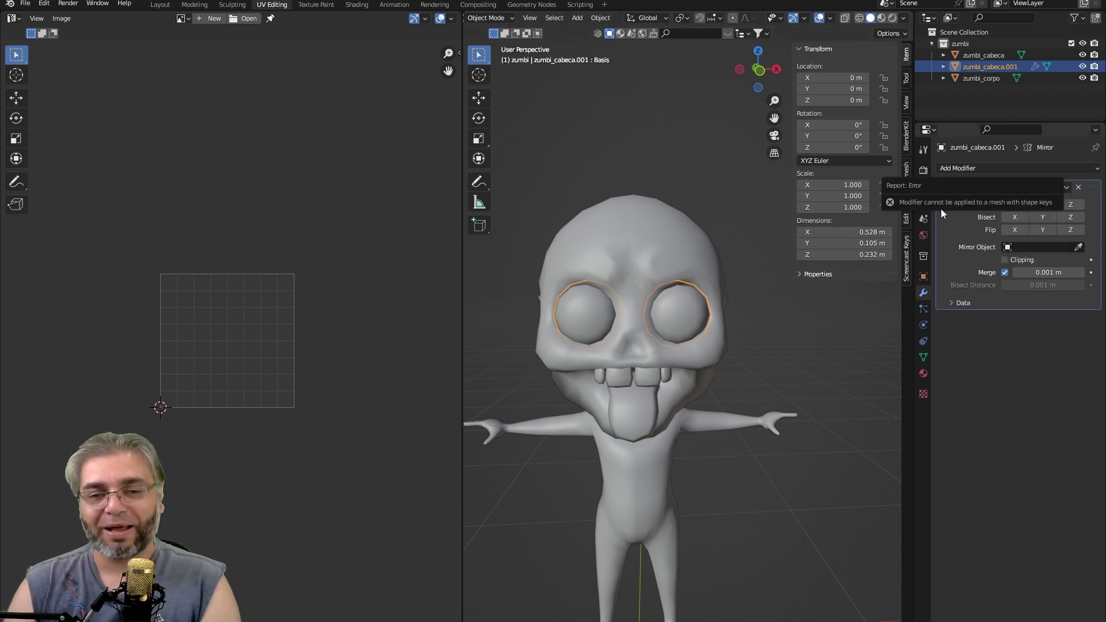
scroll(736, 382, "up", 1)
left_click(767, 375)
left_click(668, 302)
Move the eyeball's UV island just right of the UV square.
key("Tab")
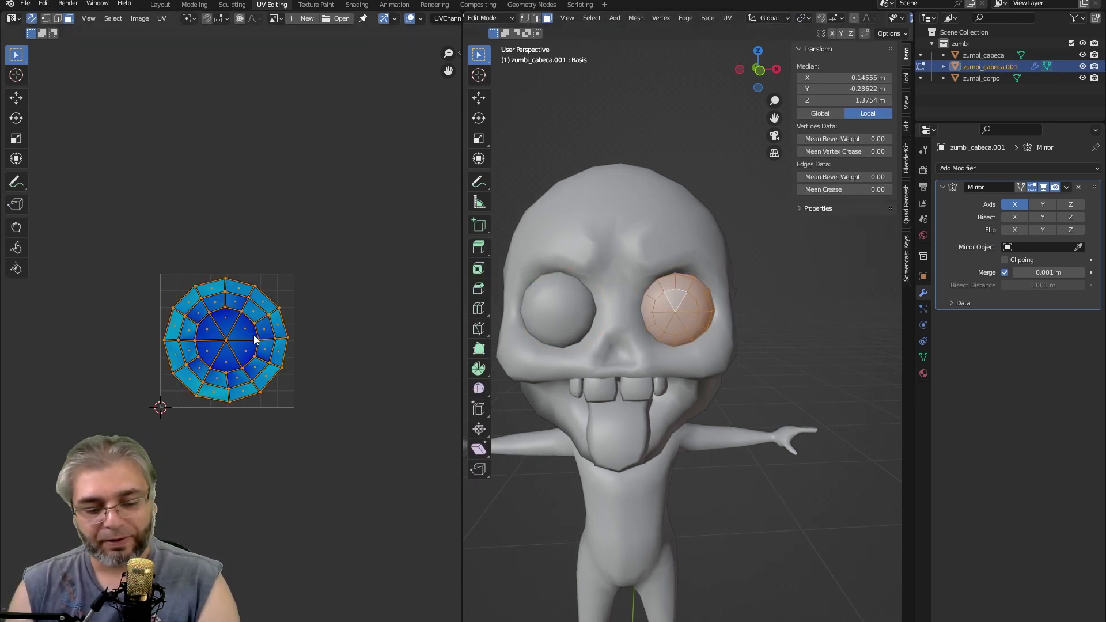
key("g")
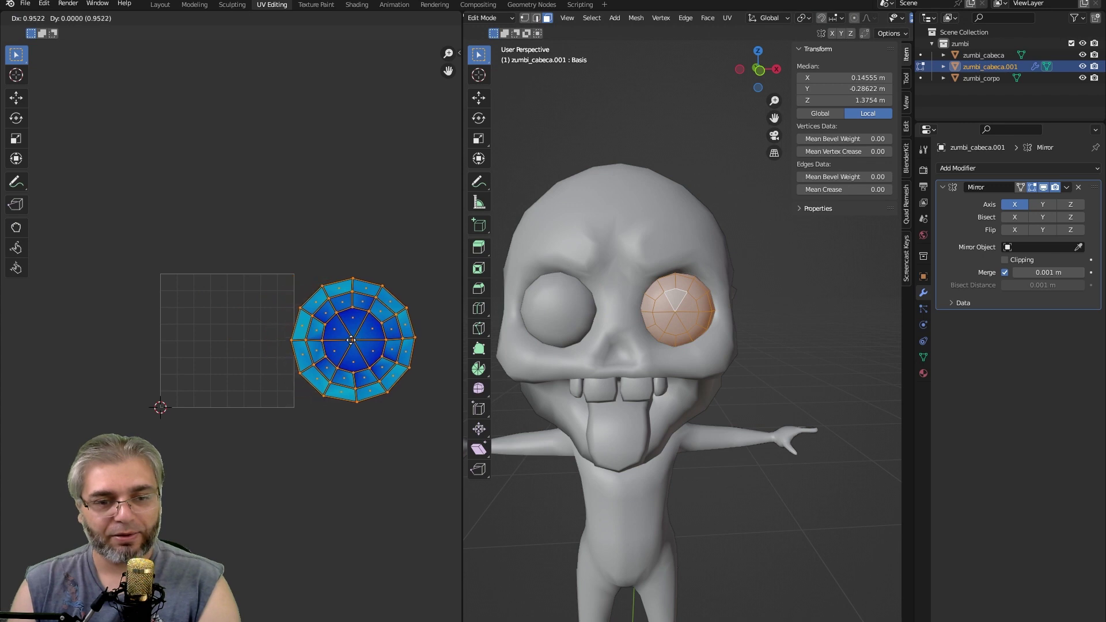
left_click(364, 340)
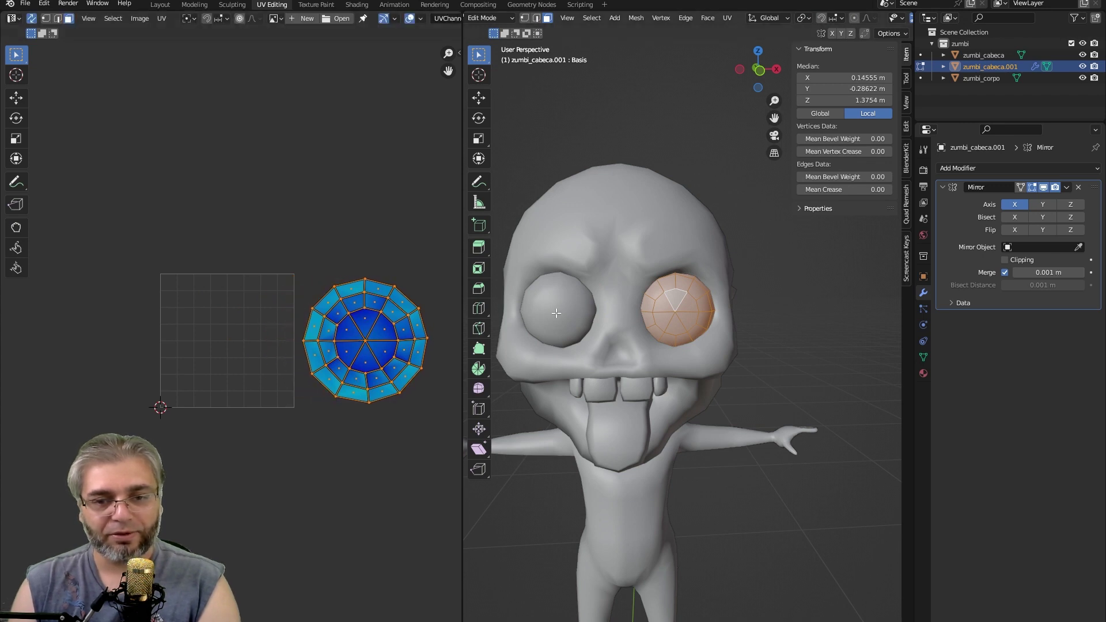
key("Tab")
key("Tab")
key("Tab")
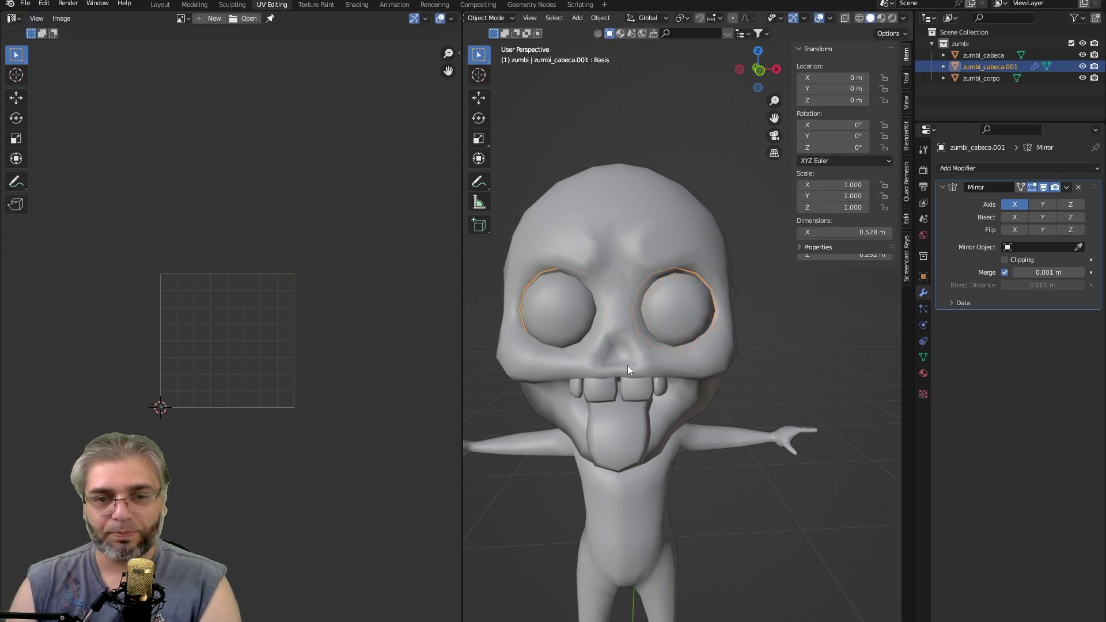
Apply the Mirror modifier again, deselect, and re-enter Edit Mode.
left_click(1067, 187)
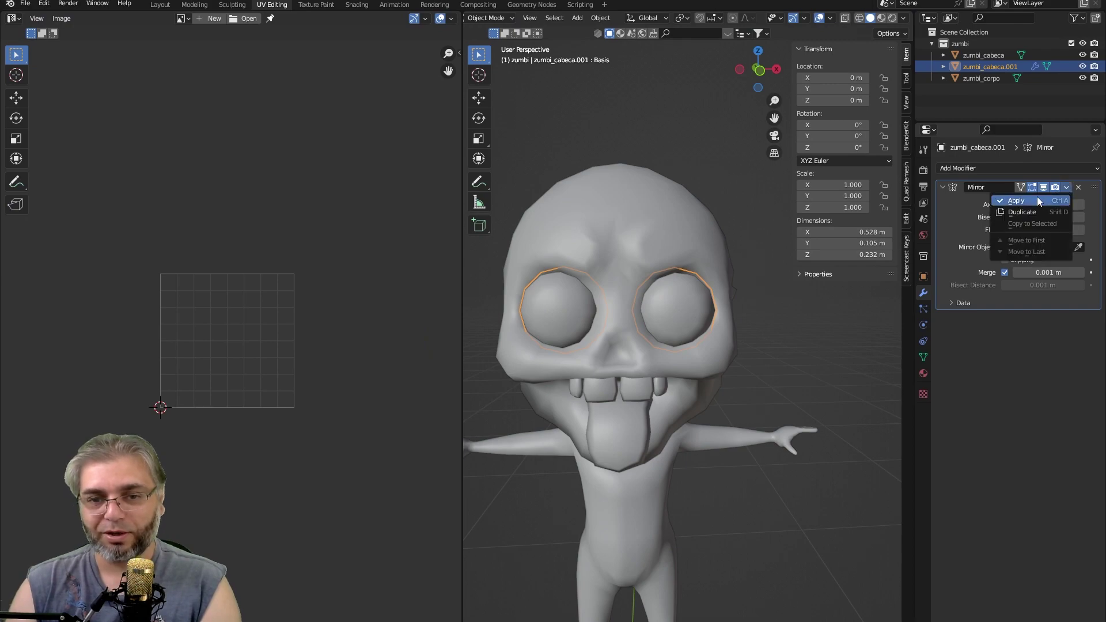
left_click(1037, 198)
left_click(820, 348)
key("Tab")
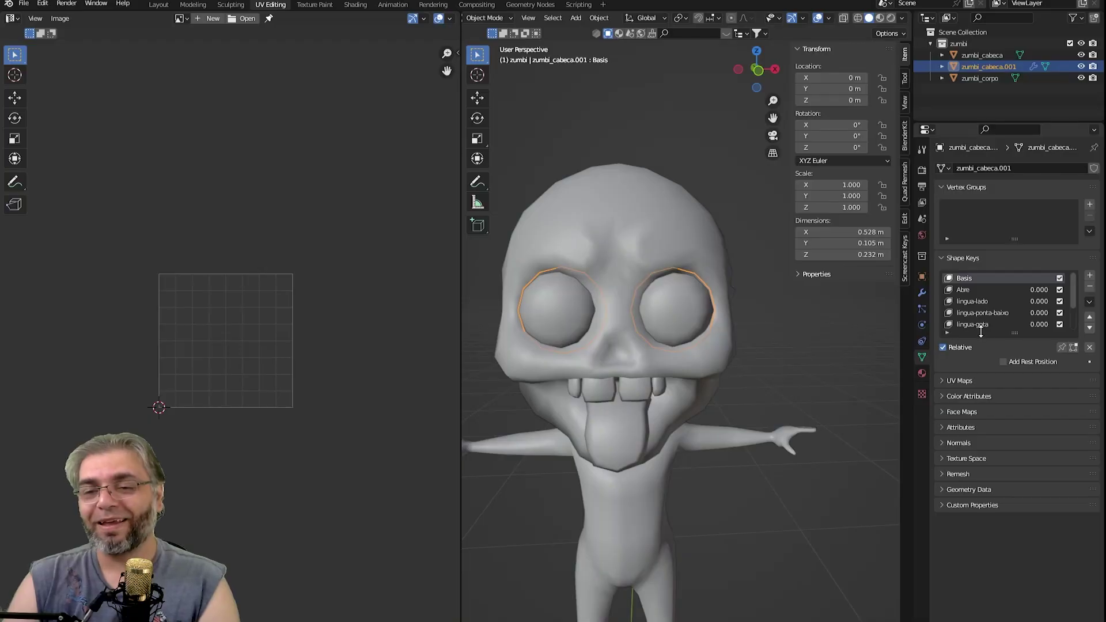
Expand the Shape Keys list to show Basis through tonto and preview bravo-esq and tonto.
left_click_drag(981, 333, 982, 392)
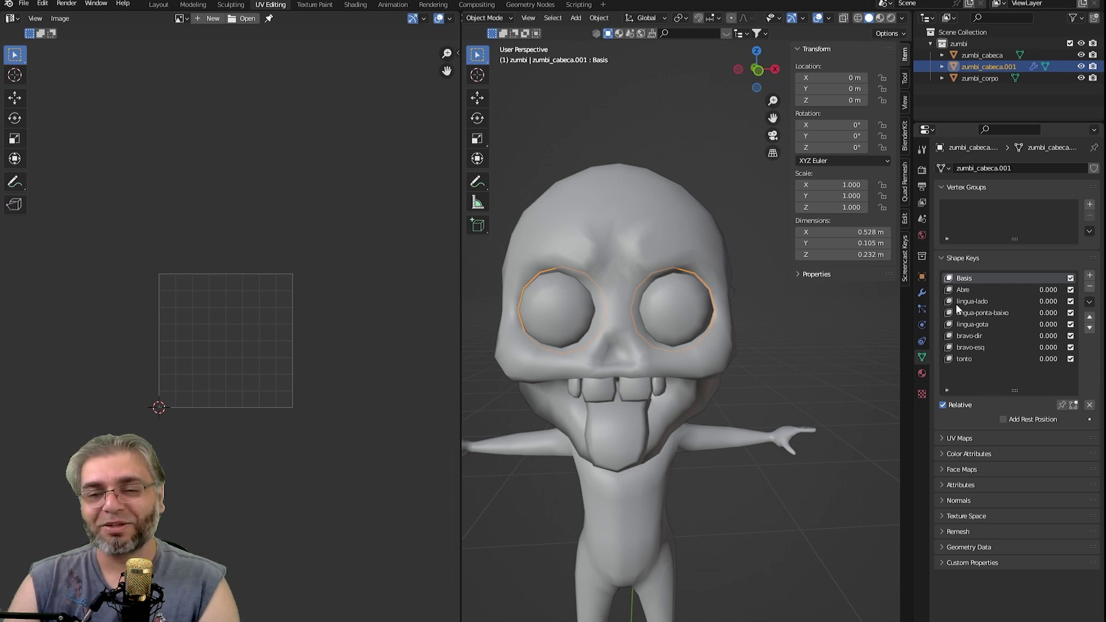
left_click(703, 250)
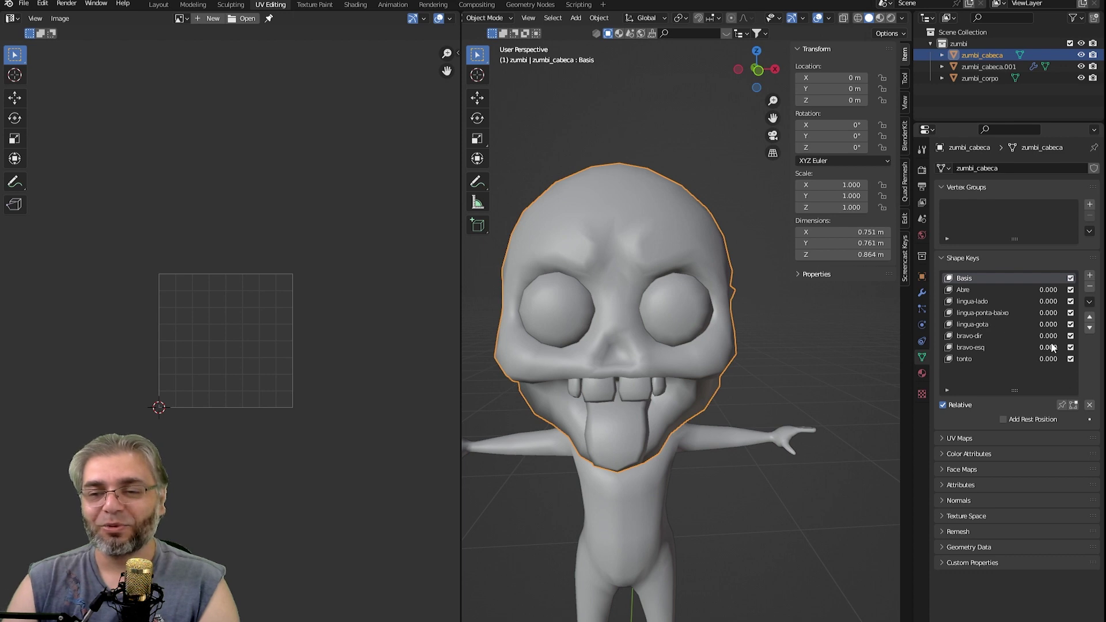
left_click_drag(1052, 347, 999, 341)
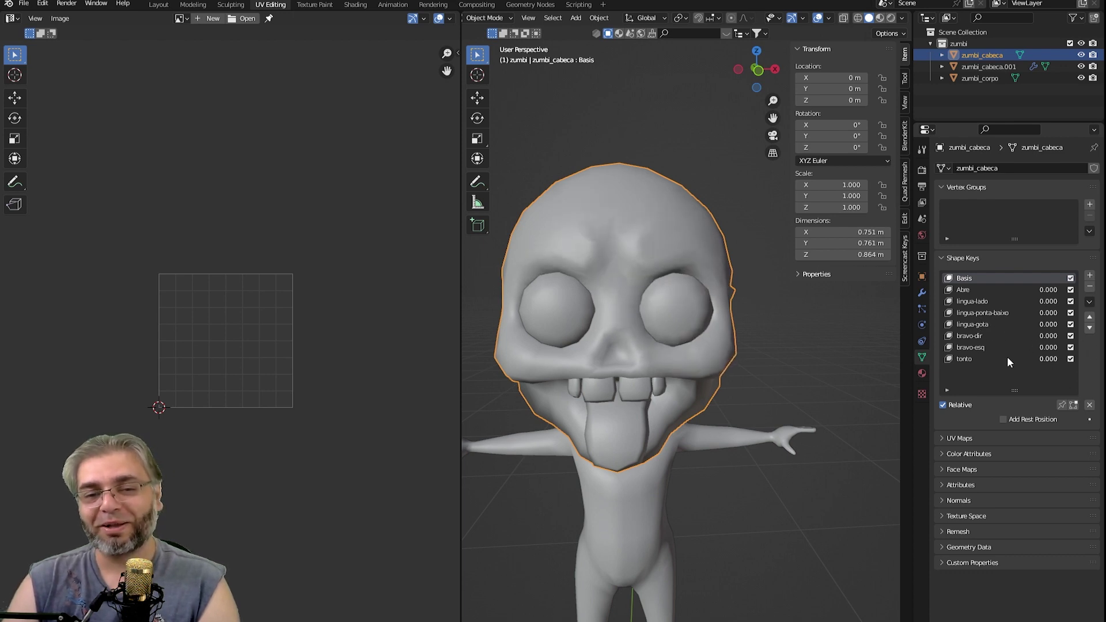
left_click_drag(1046, 360, 1008, 361)
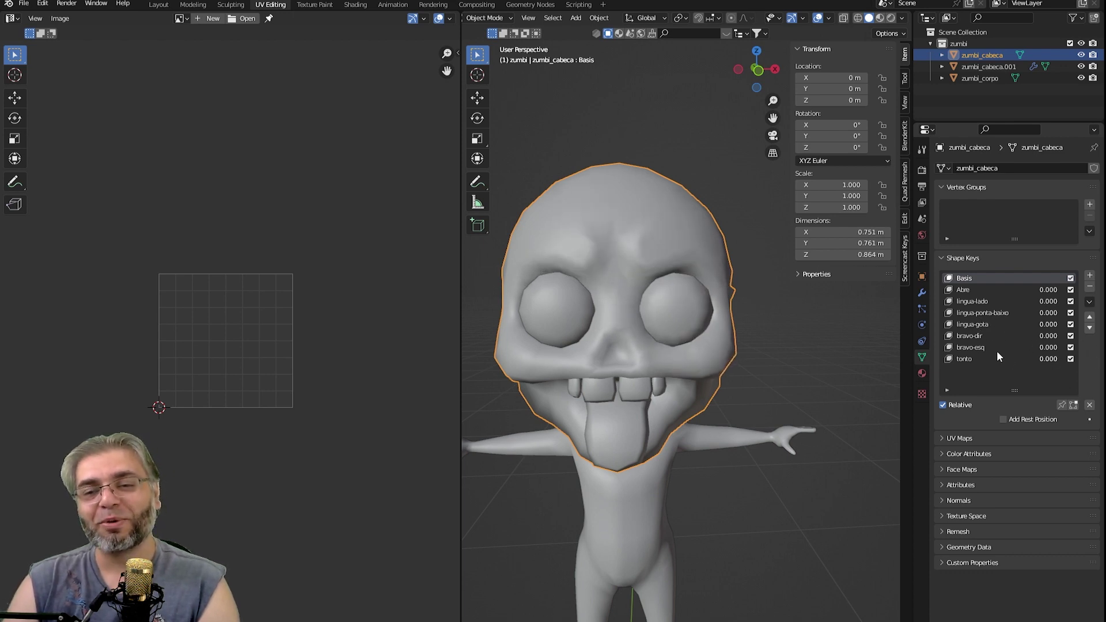
left_click(809, 353)
left_click(694, 257)
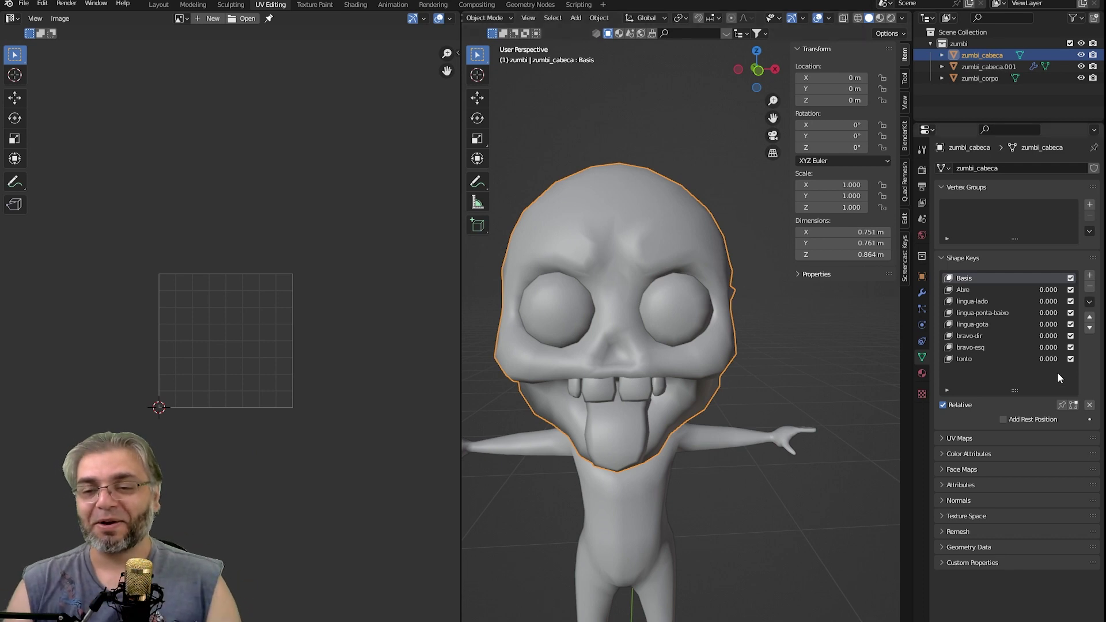
Delete all shape keys on the zumbi_cabeca head, including tonto, bravo-esq and Basis.
left_click(960, 360)
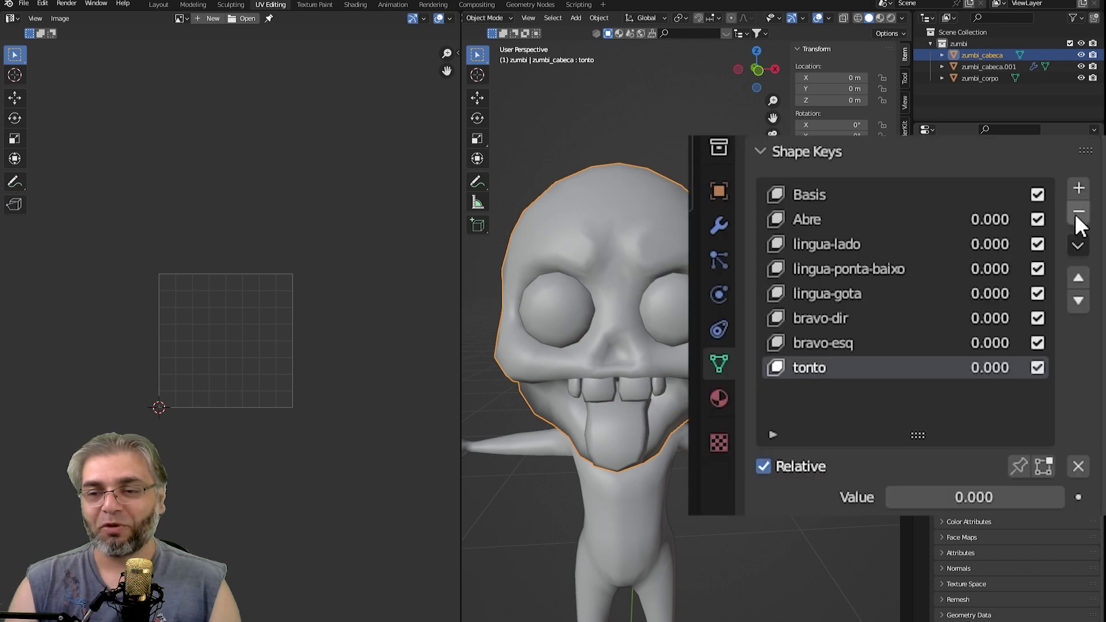
left_click(1077, 213)
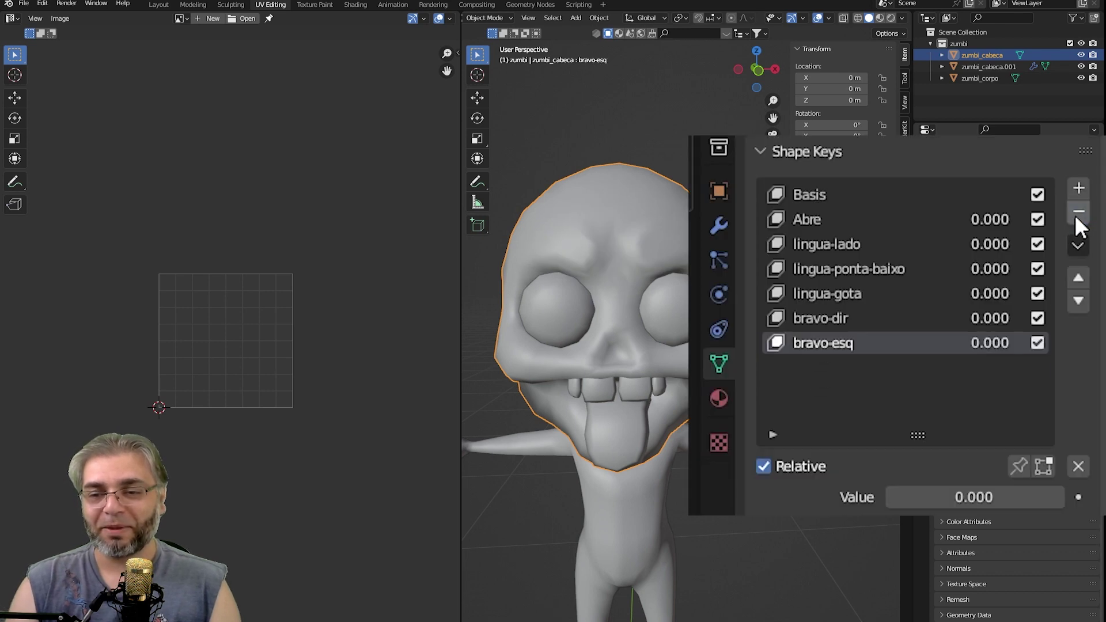
left_click(1077, 212)
left_click(1076, 212)
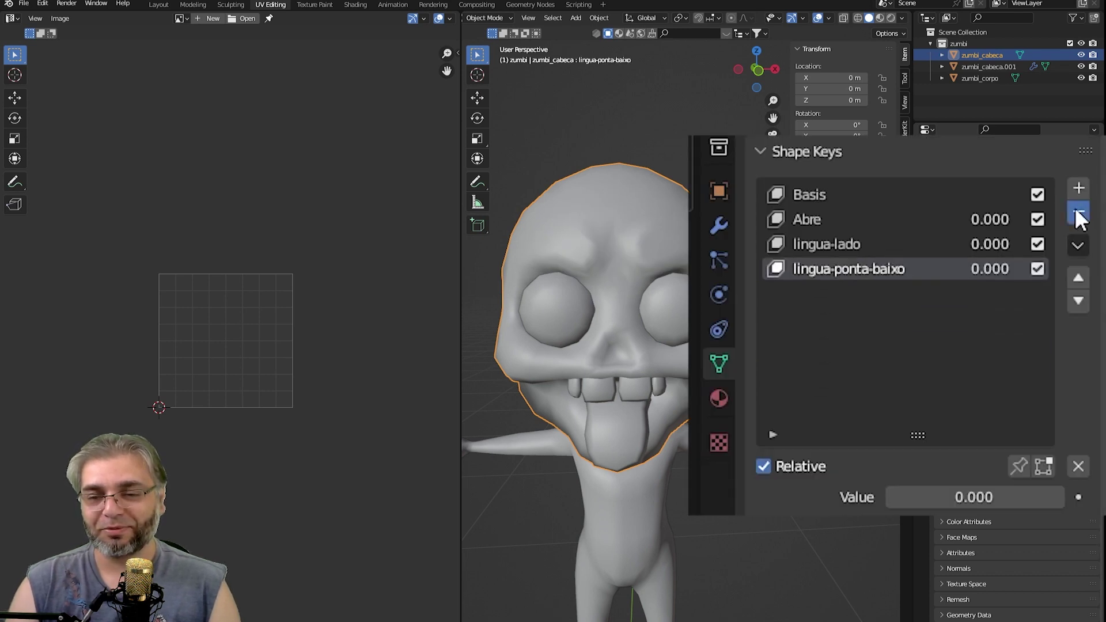
left_click(1074, 213)
left_click(1077, 212)
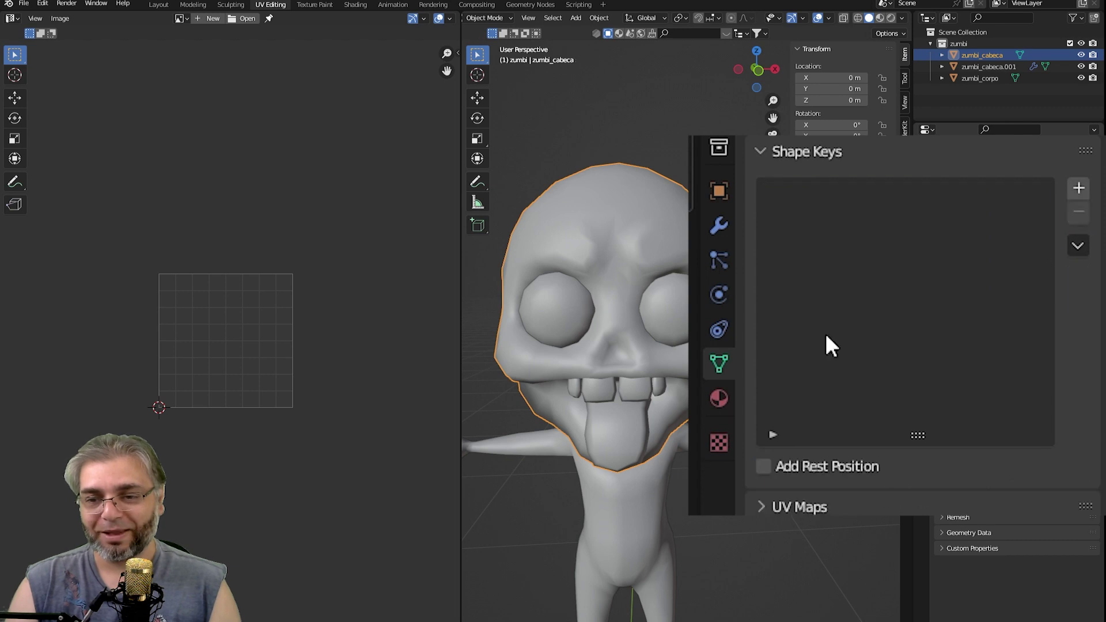
Delete every shape key on the eye object zumbi_cabeca.001, down to Basis, then reselect it.
left_click(671, 312)
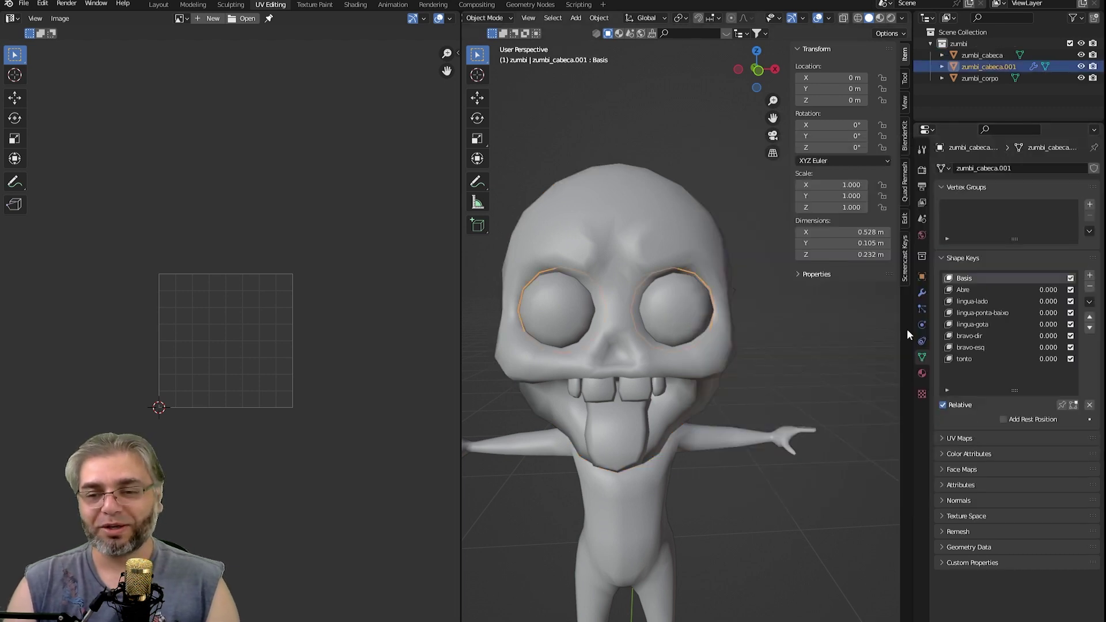
left_click(960, 360)
left_click(1090, 289)
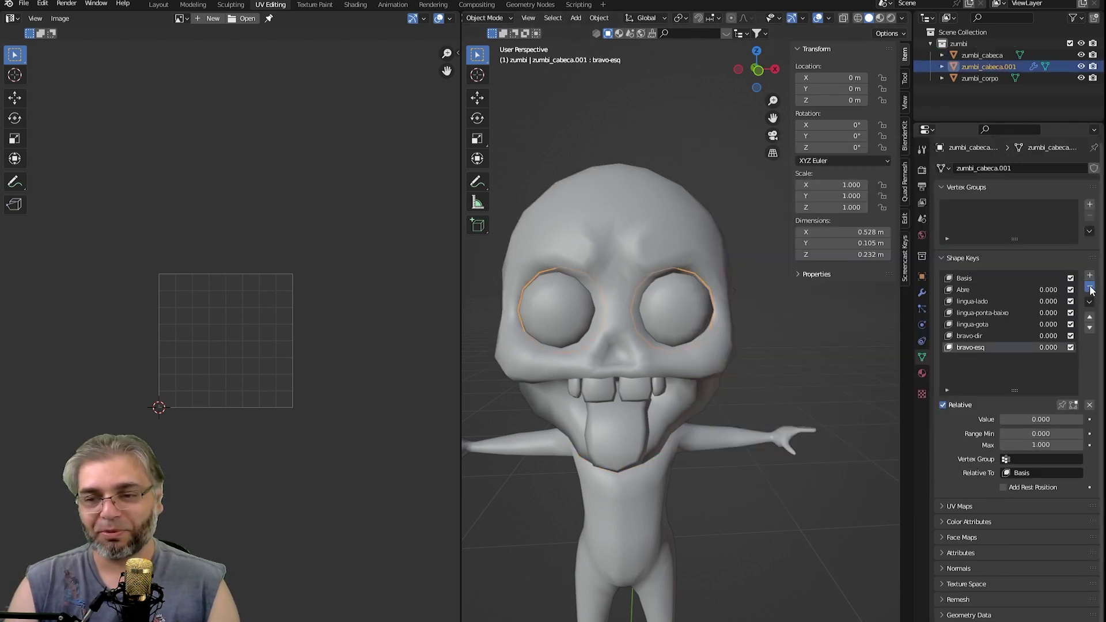
left_click(1090, 290)
left_click(1090, 289)
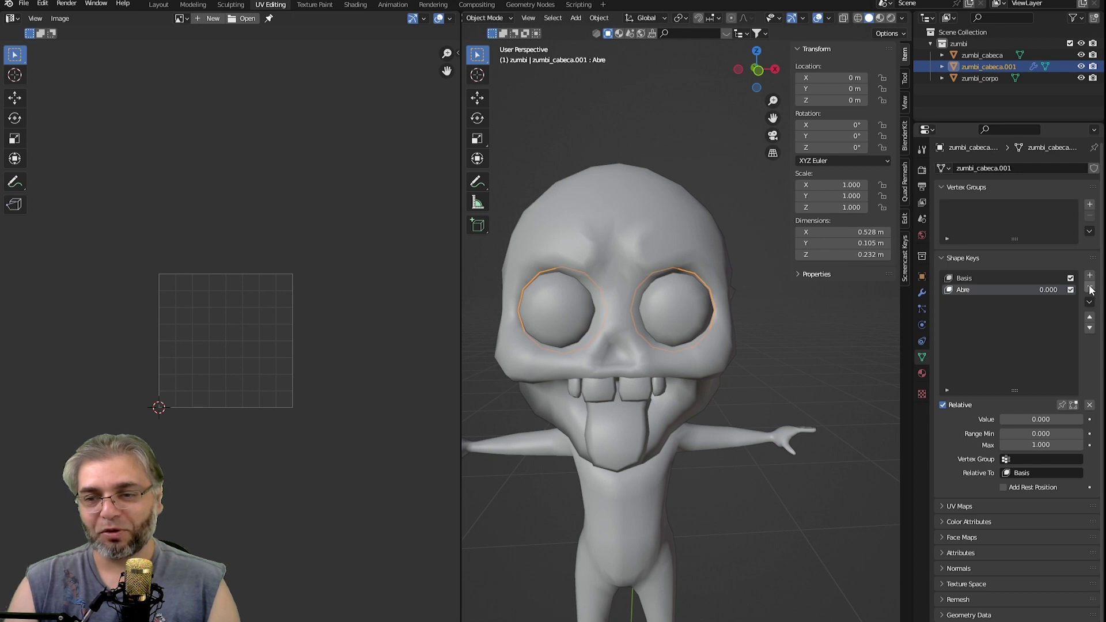
left_click(1090, 289)
left_click(791, 338)
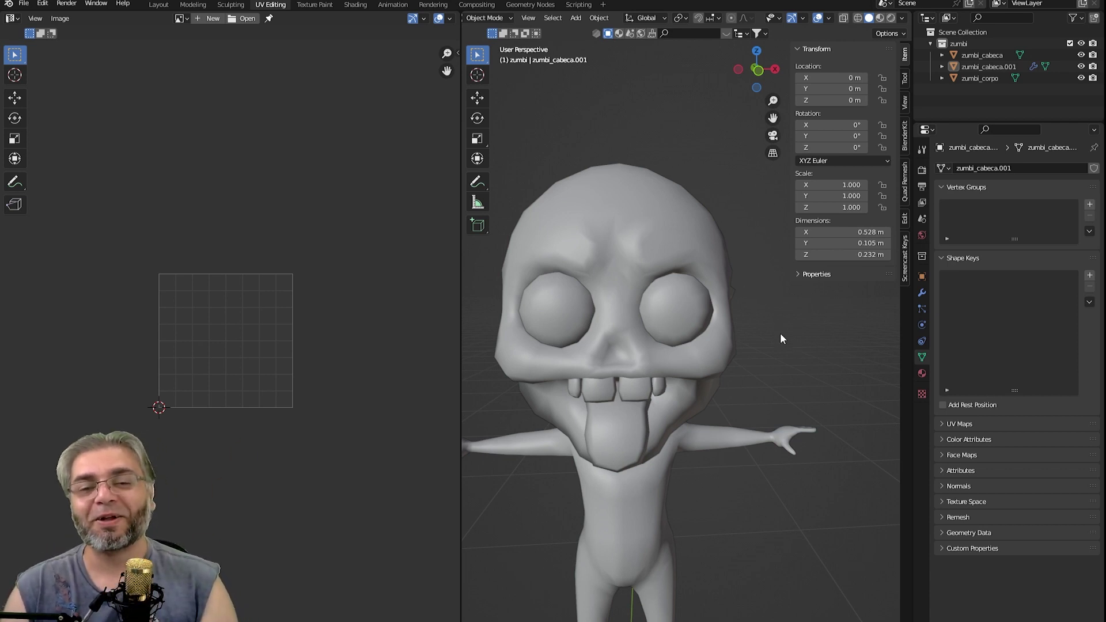
left_click(654, 302)
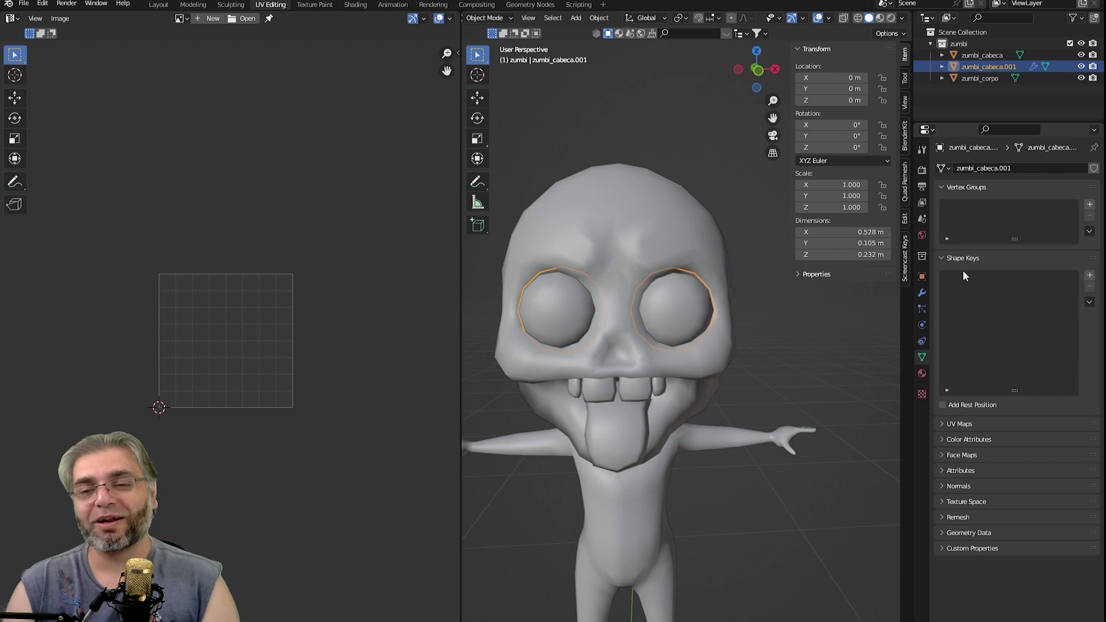
Apply zumbi_cabeca.001's Mirror modifier so both eyeballs become real geometry.
left_click(921, 293)
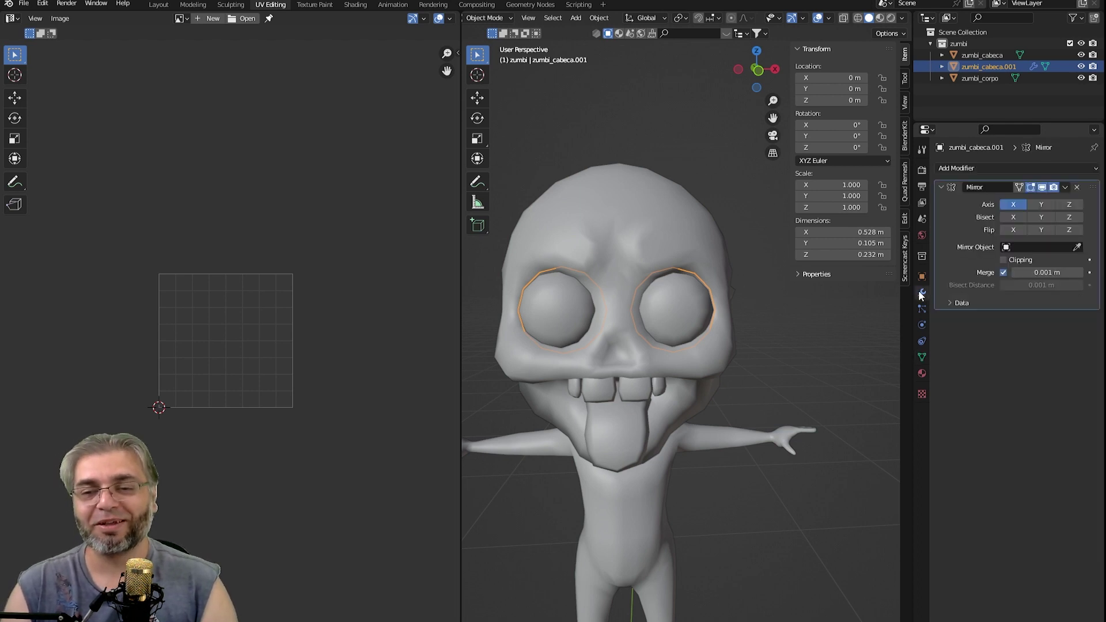
left_click(1065, 188)
left_click(1035, 201)
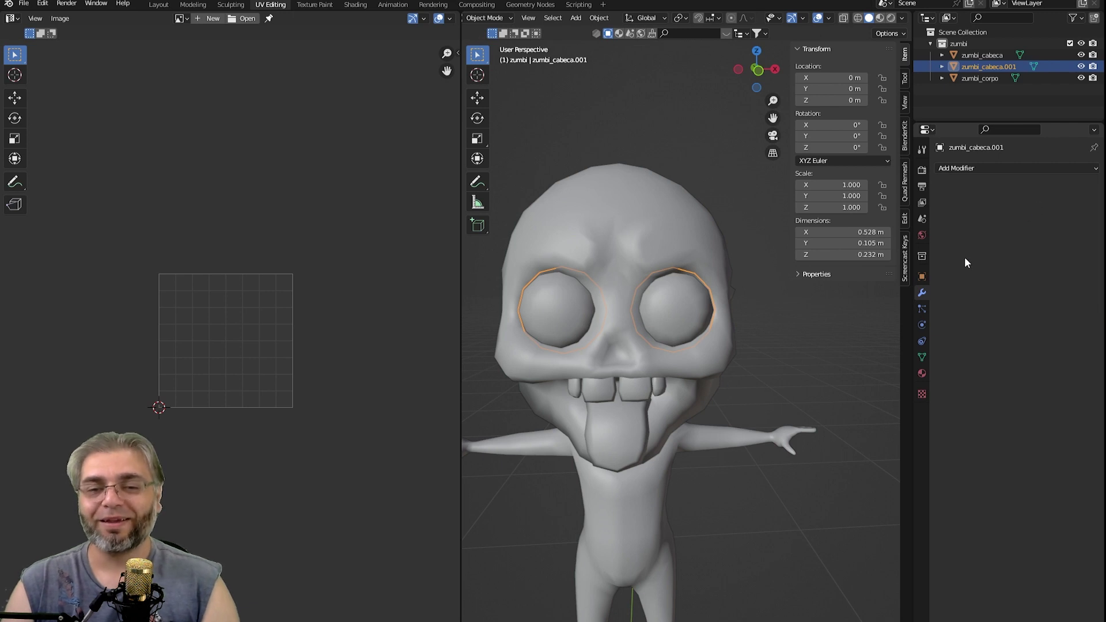
left_click(811, 361)
left_click(664, 321)
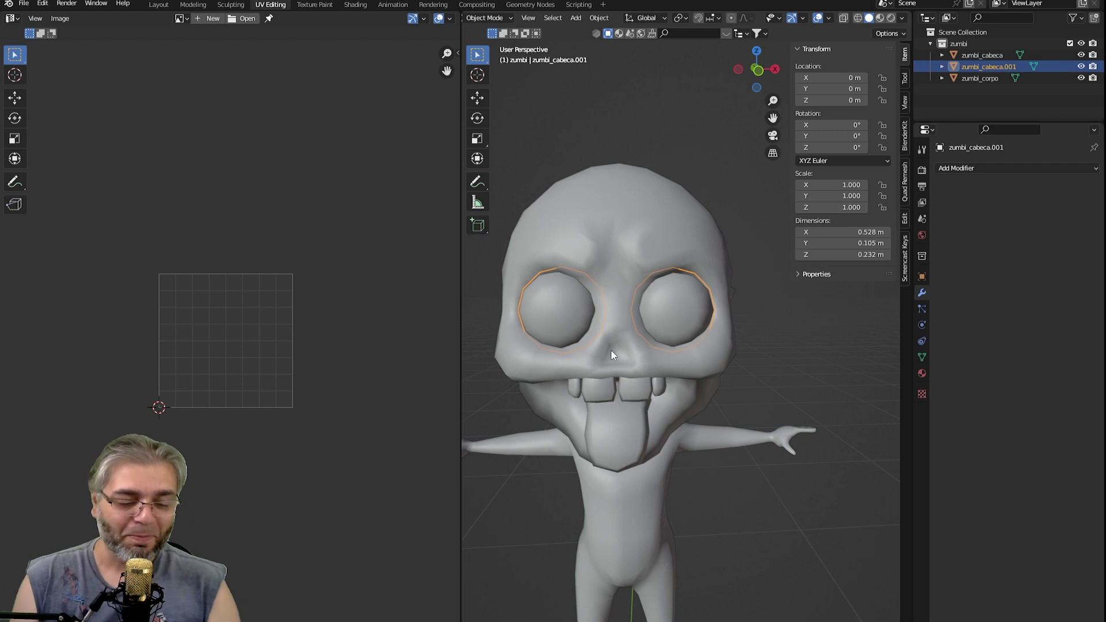
In Edit Mode, select the right eye's linked faces and slide its UV island right along X.
key("Tab")
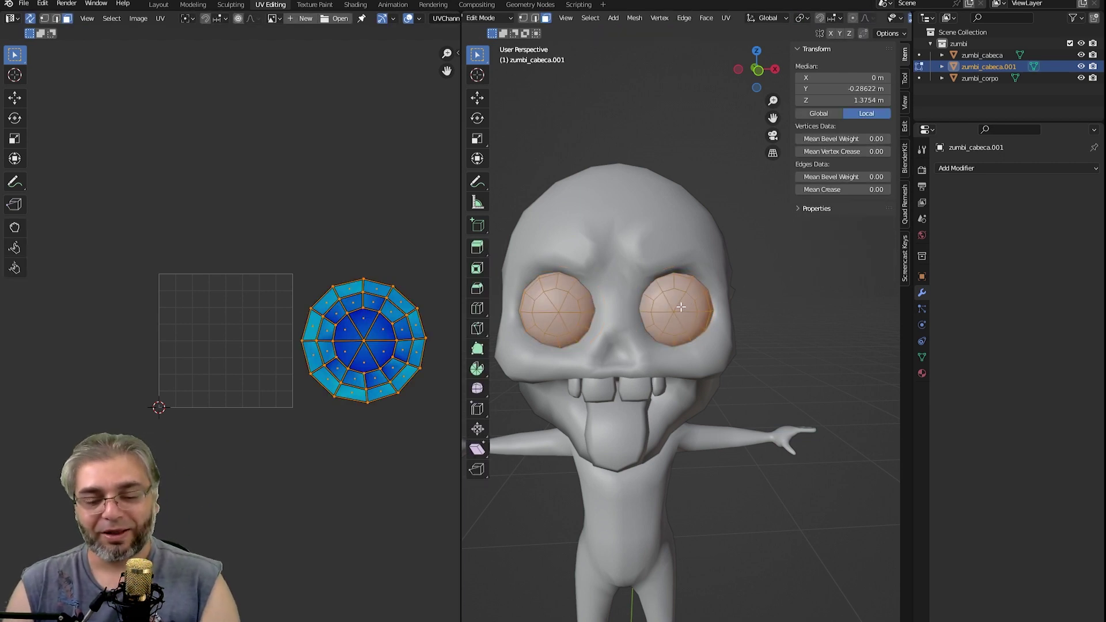
left_click(683, 311)
key("ctrl+l")
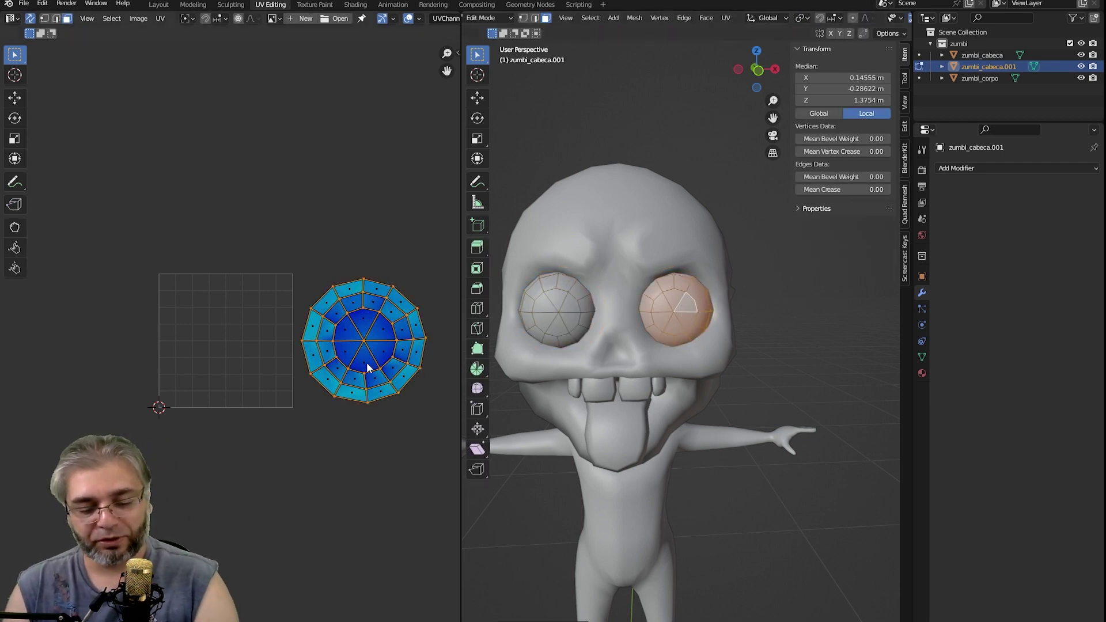
key("g")
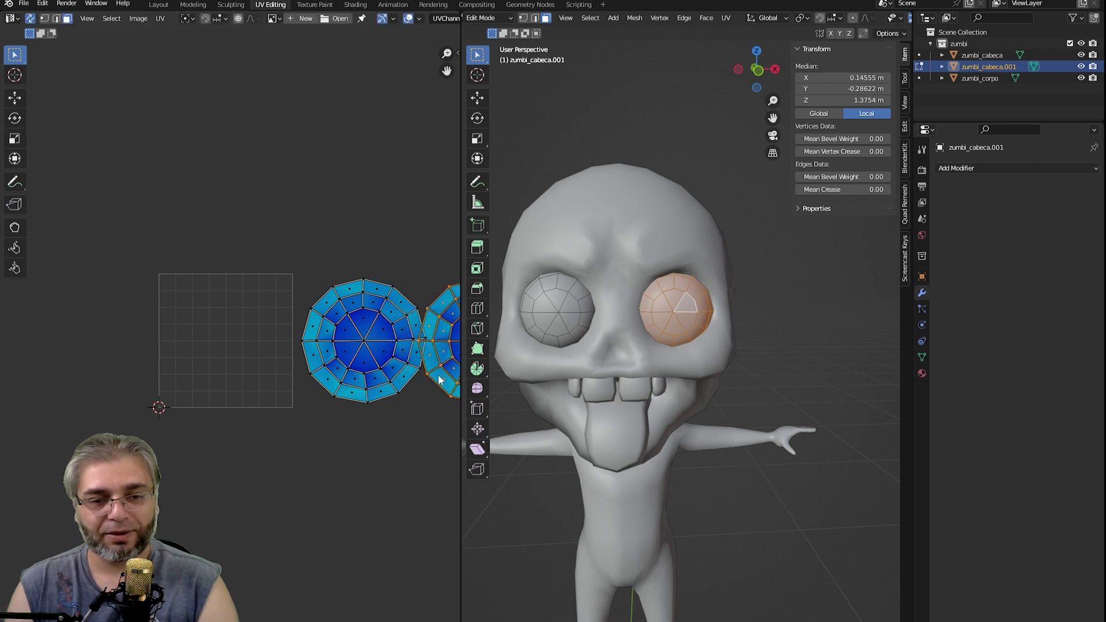
middle_click_drag(406, 359, 294, 359)
key("g")
key("x")
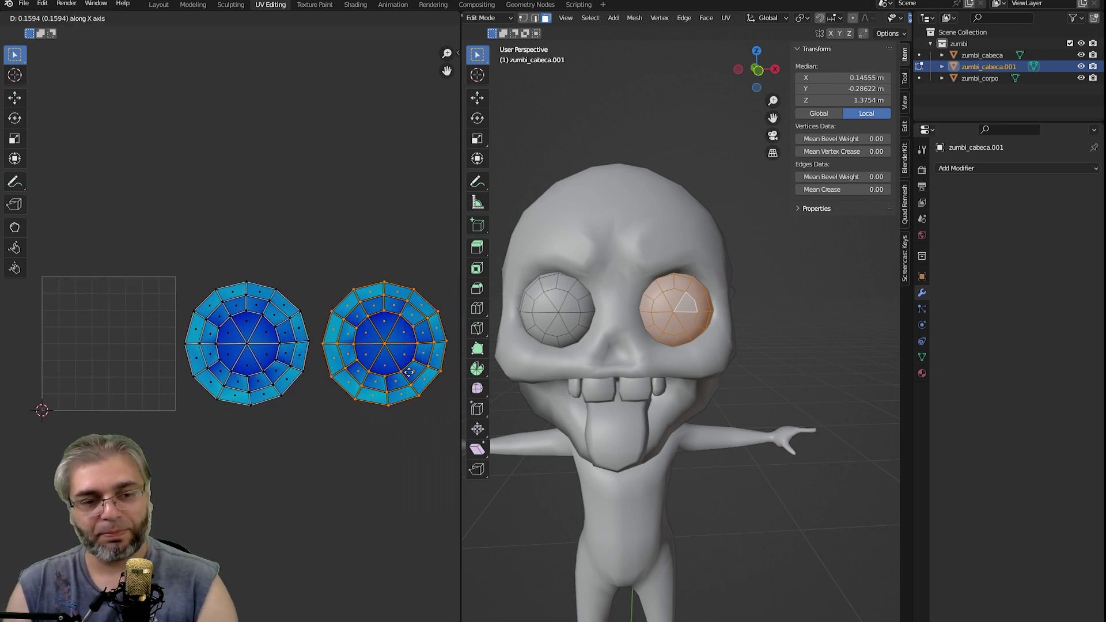
left_click(410, 373)
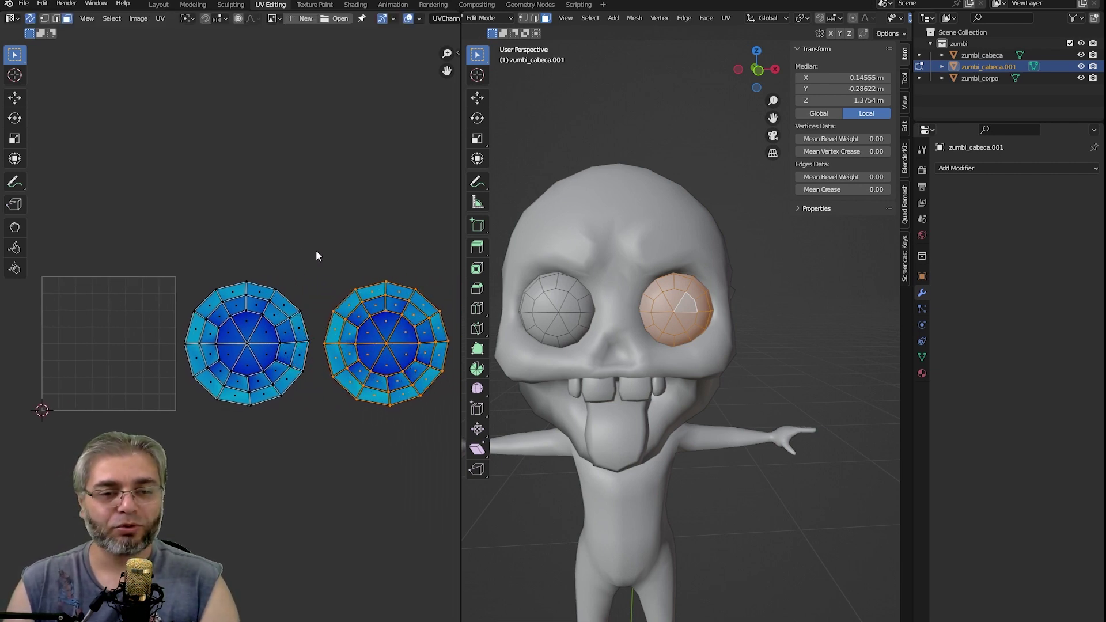
mouse_move(316, 251)
left_mouse_down()
mouse_move(243, 391)
mouse_move(171, 440)
left_mouse_up()
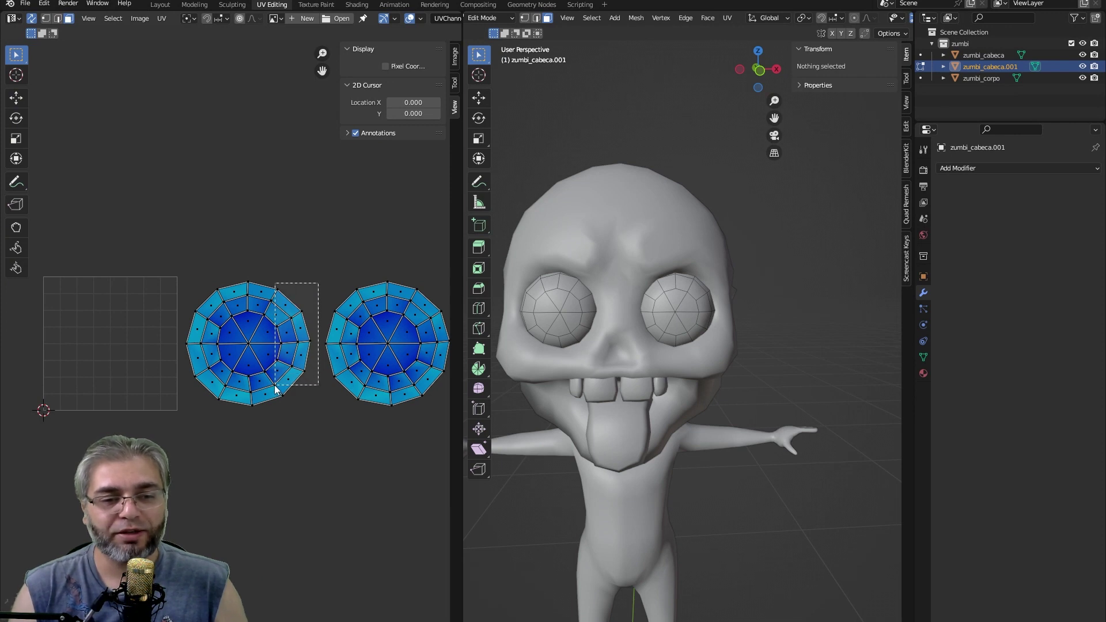
Box-select the whole left eye UV island and bring up the UV context menu.
left_click_drag(276, 387, 278, 394)
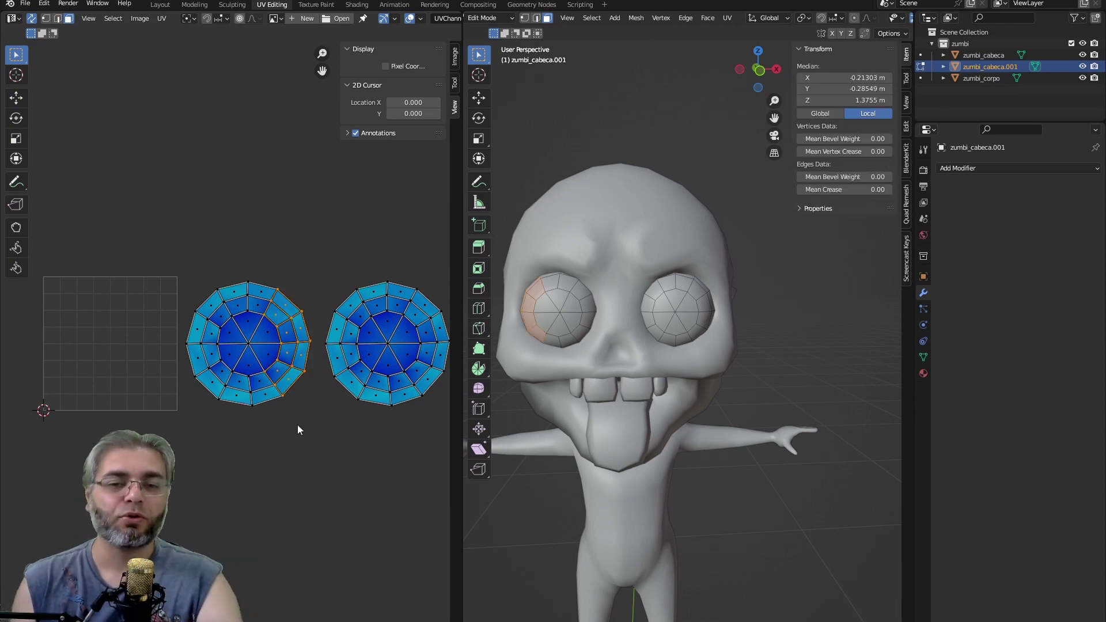
left_click_drag(320, 282, 275, 397)
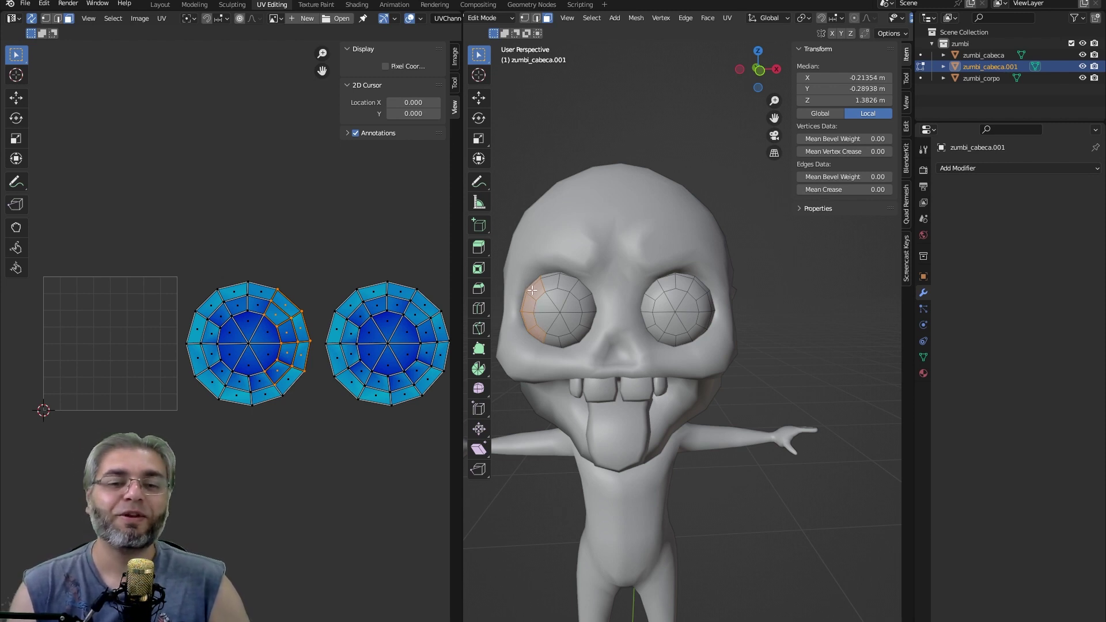
left_click_drag(152, 244, 318, 425)
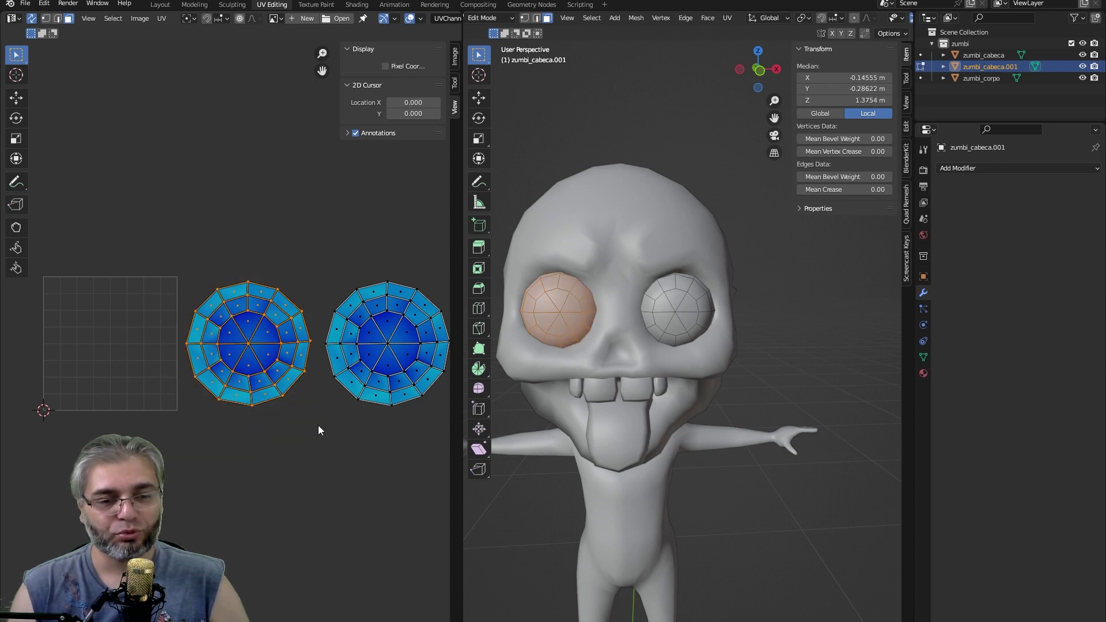
right_click(264, 357)
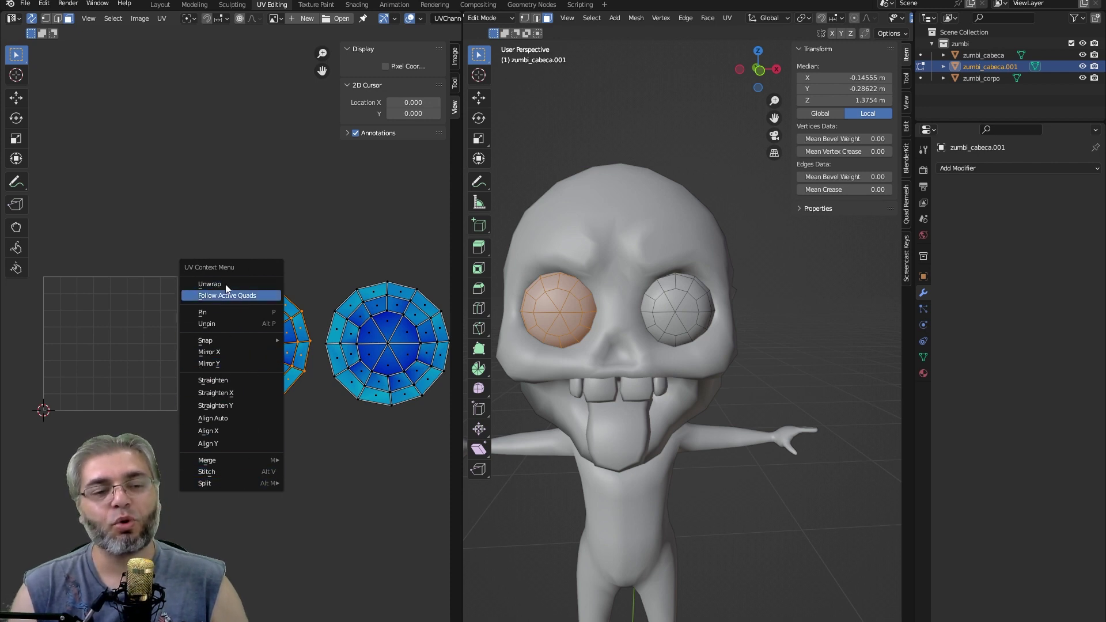
Mirror the left island along X, then box-select both eye UV islands.
left_click(213, 352)
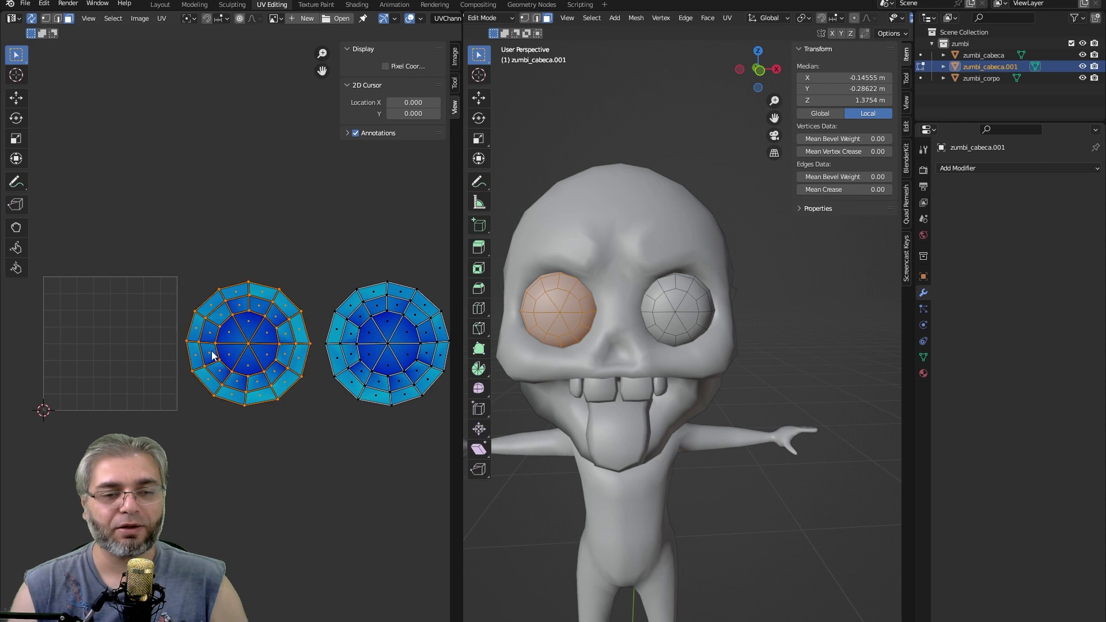
left_click(316, 293)
left_click_drag(324, 272, 269, 384)
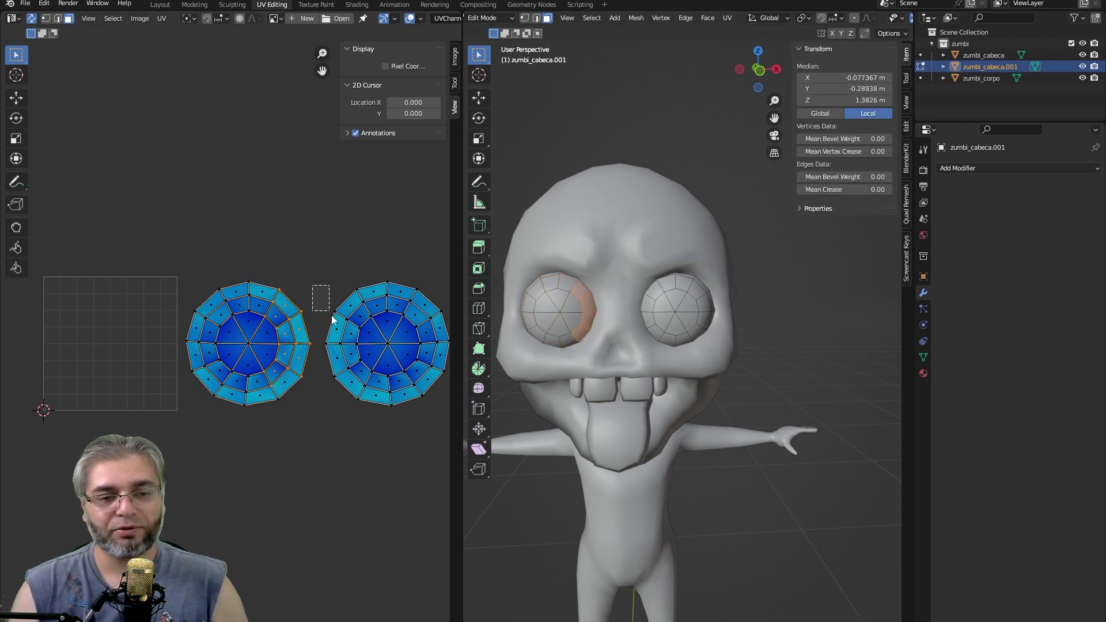
left_click_drag(331, 318, 370, 395)
mouse_move(142, 247)
left_mouse_down()
mouse_move(420, 470)
mouse_move(407, 483)
left_mouse_up()
Scale both islands down into the UV square, then select only the right island.
key("s")
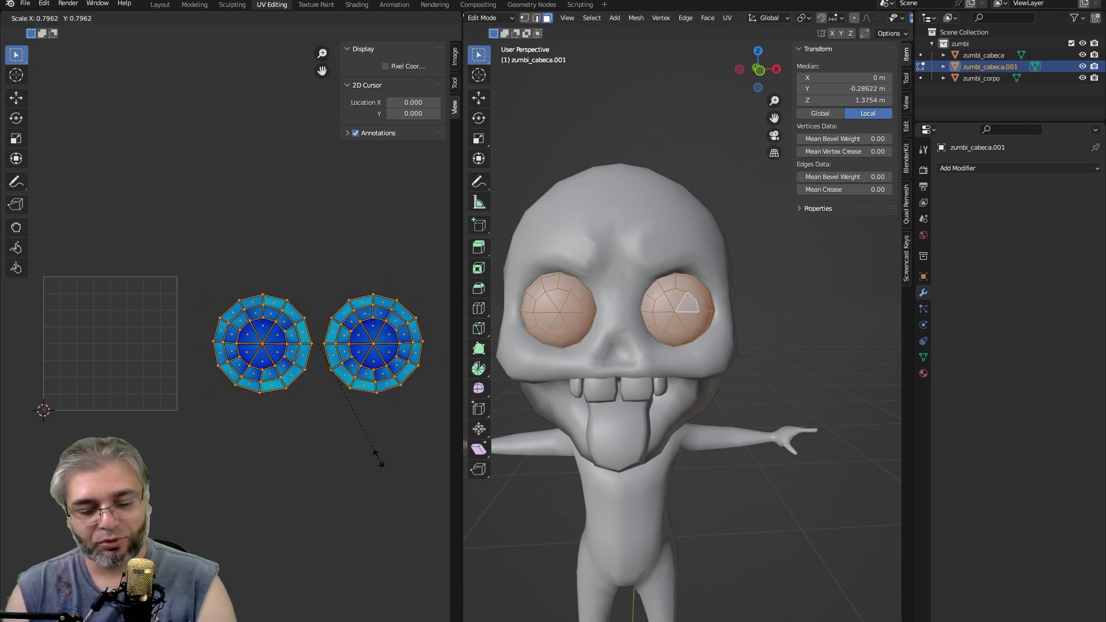
key("g")
key("s")
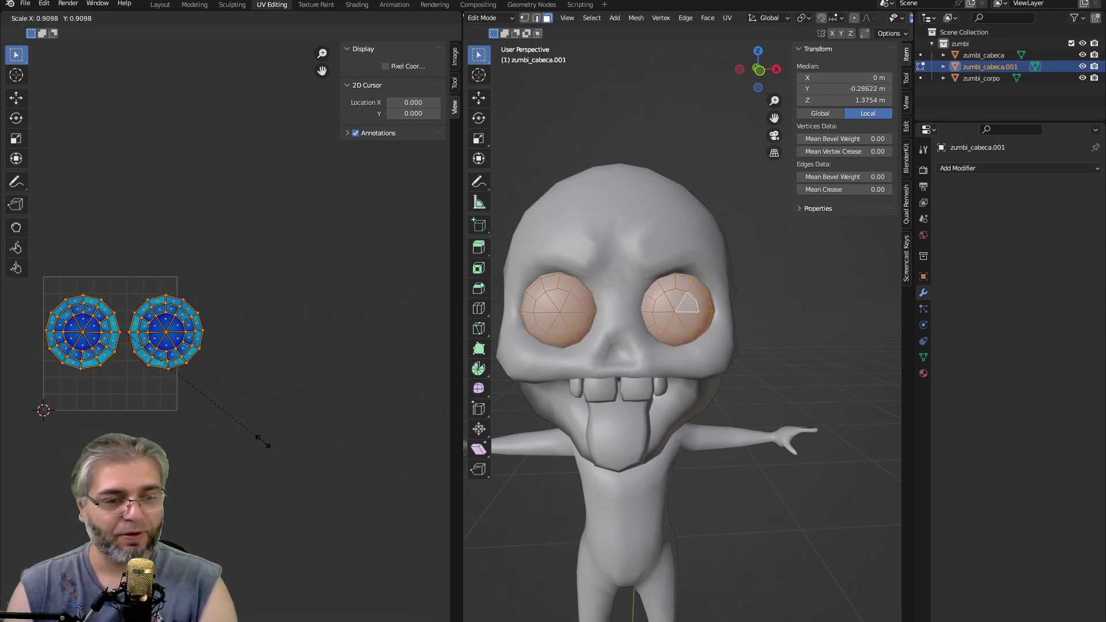
left_click(185, 439)
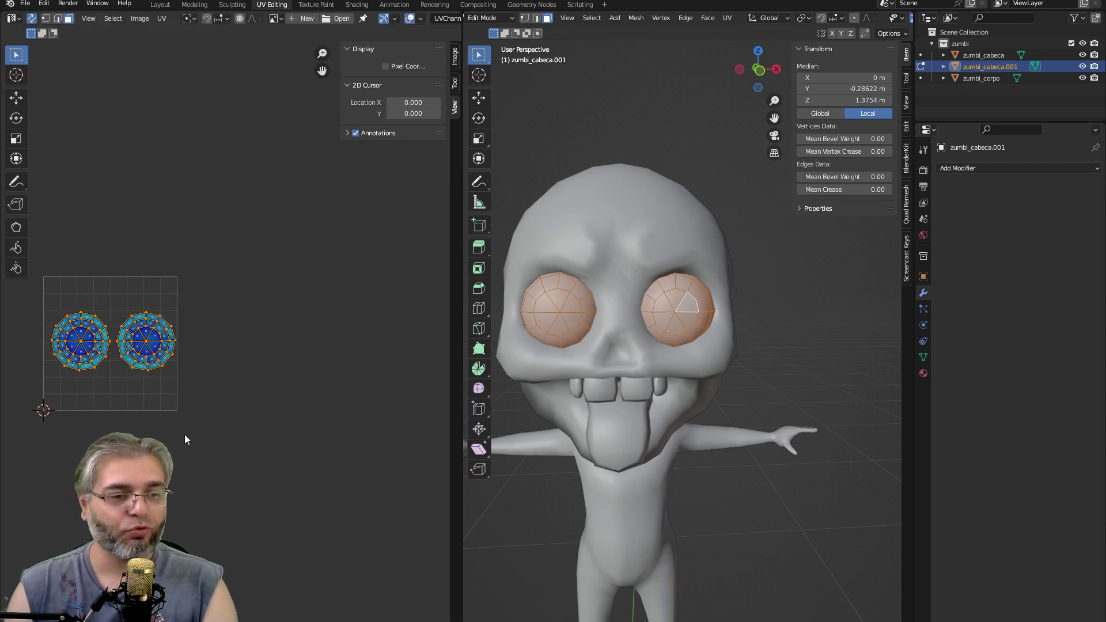
middle_click_drag(185, 440, 298, 478)
scroll(270, 412, "up", 2)
left_click_drag(351, 271, 213, 444)
Nudge the right island up and left, then try shifting both islands and undo it.
key("g")
left_click(245, 424)
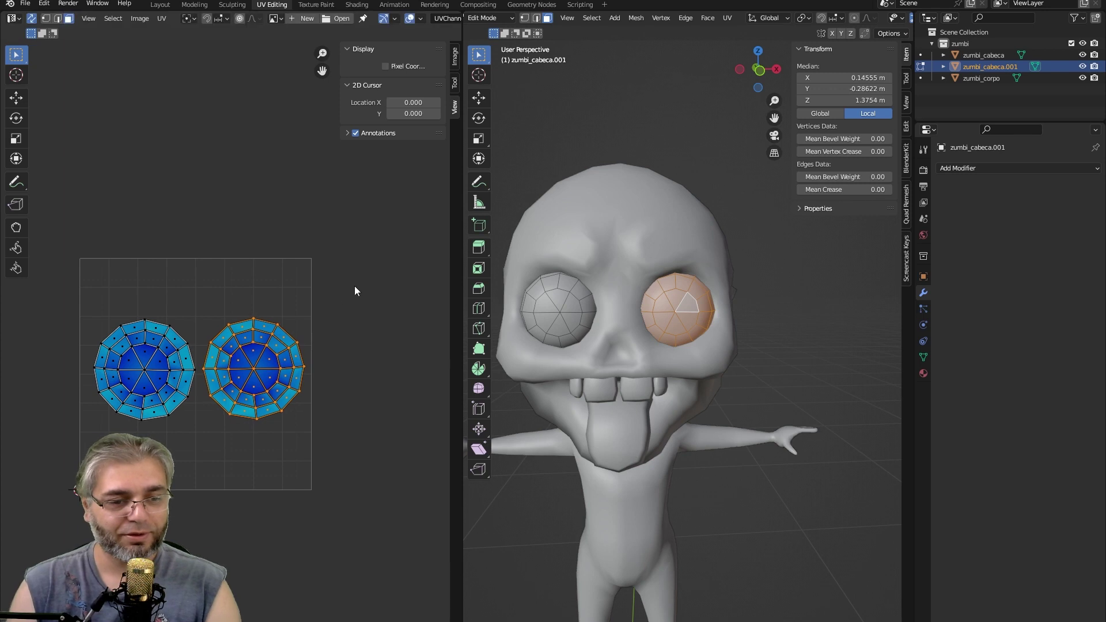
key("a")
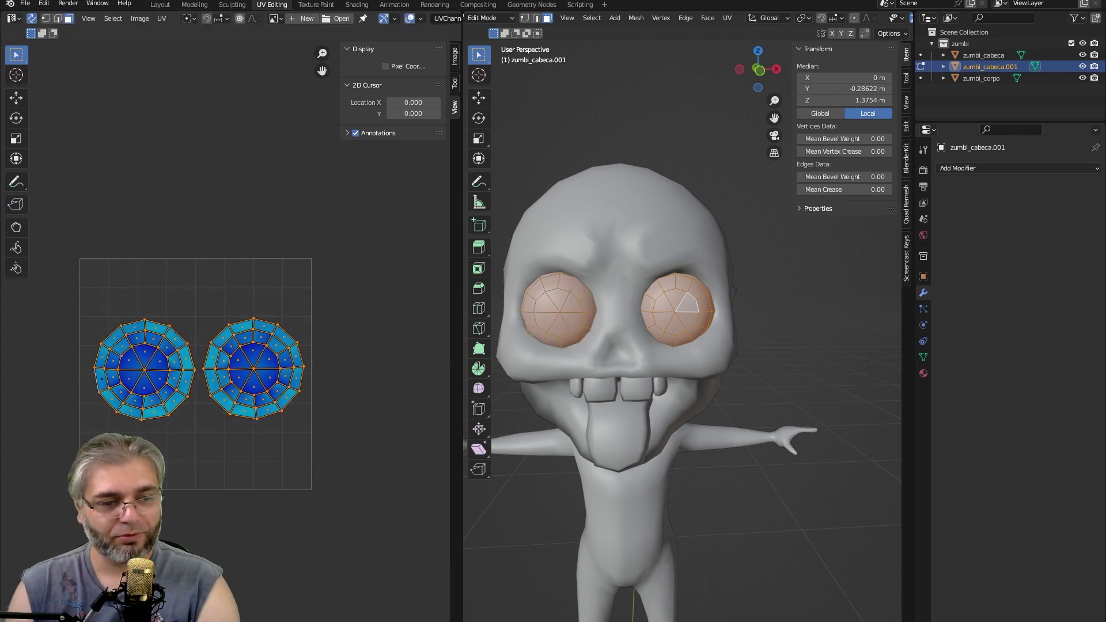
key("g")
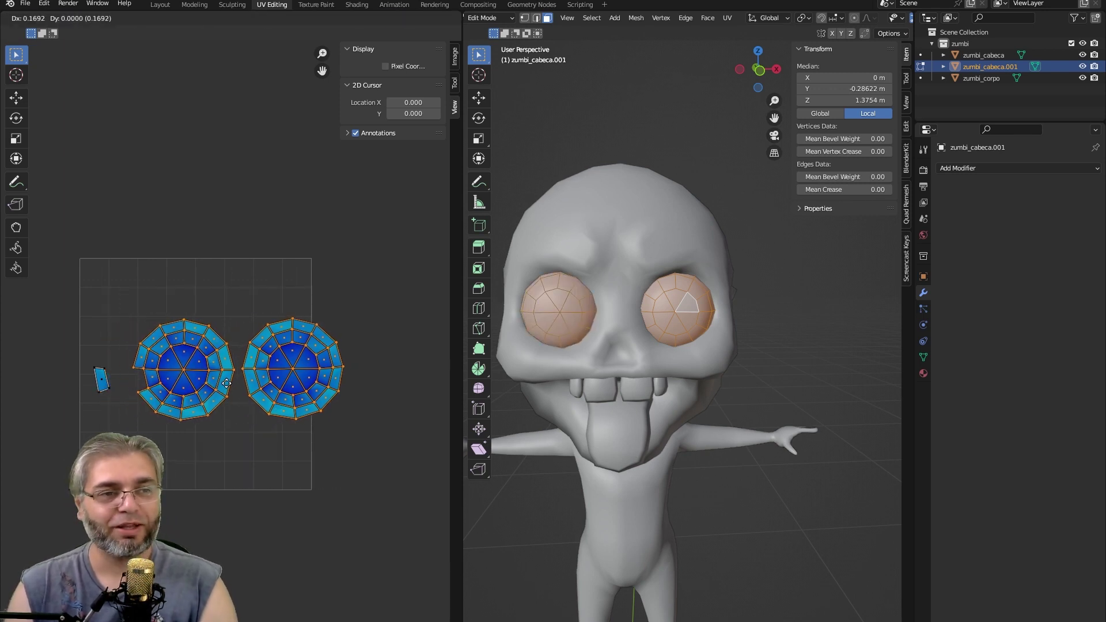
left_click(227, 383)
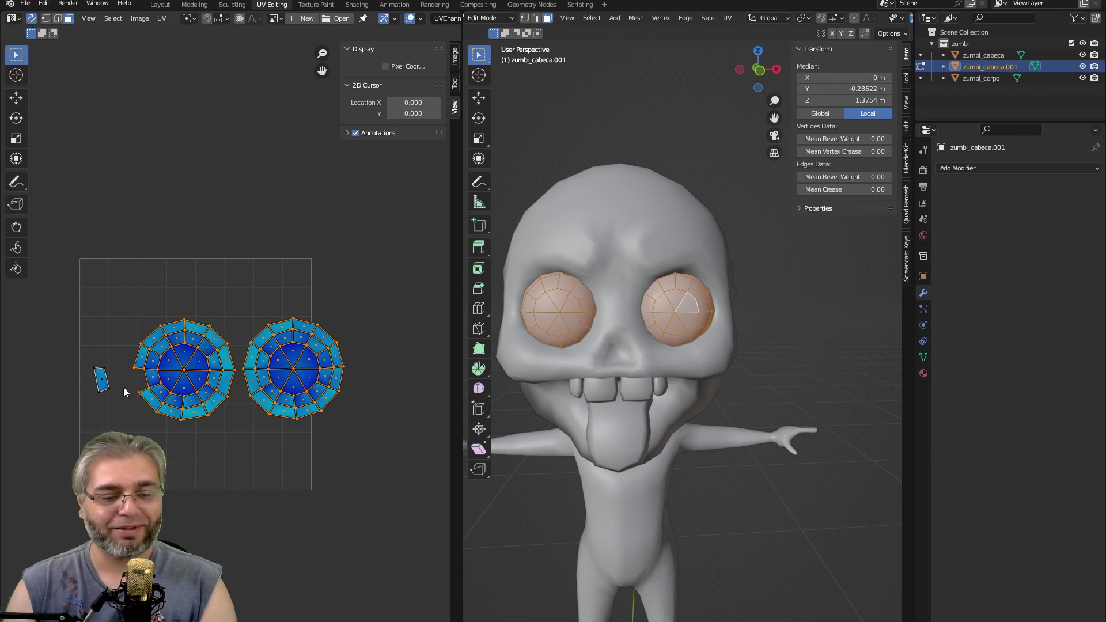
key("ctrl+z")
key("ctrl+z")
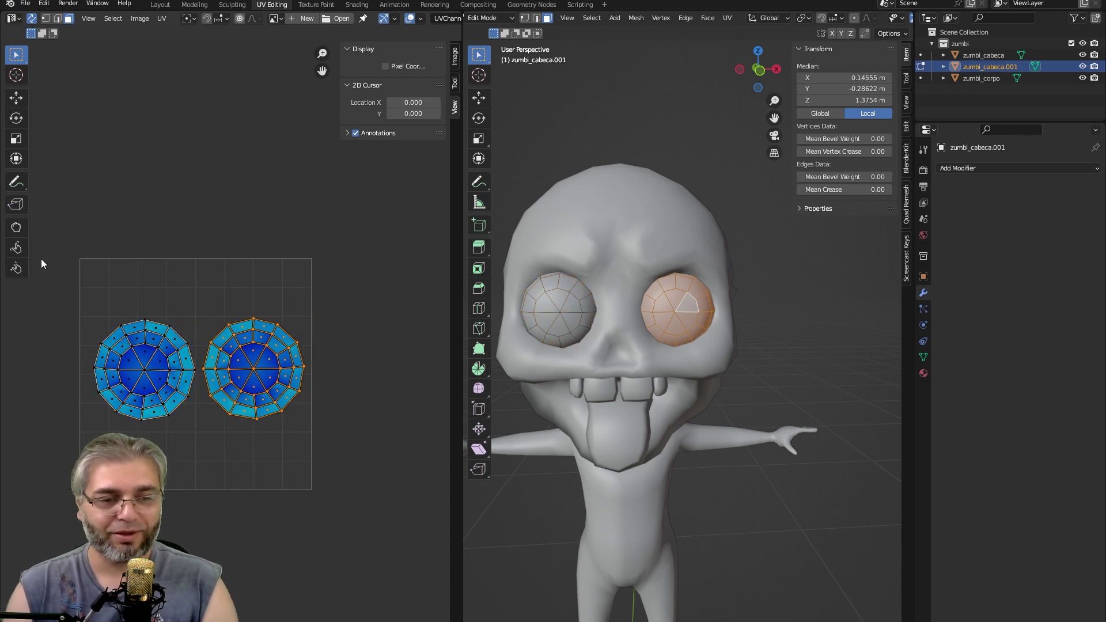
Box-select both eye islands and shift them slightly left to centre them.
left_click_drag(41, 264, 358, 476)
key("g")
left_click(333, 437)
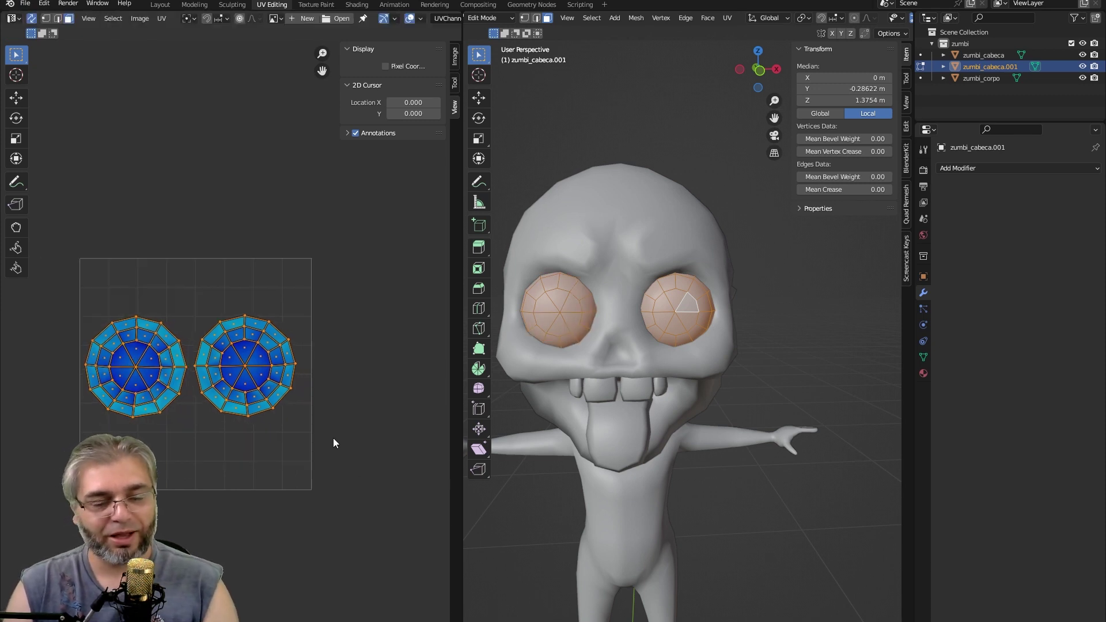